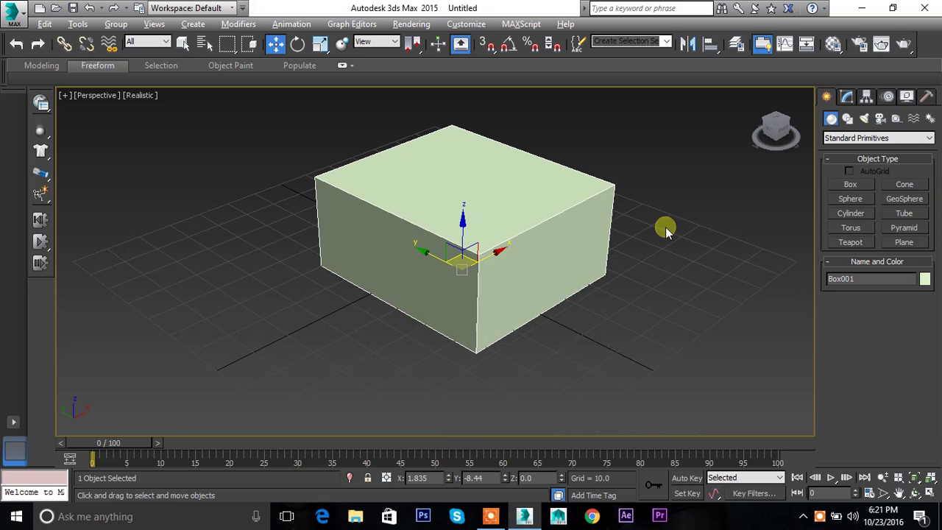
- Set the box's length, width and height segments to 4 each
{"action": "left_click", "coordinate": [847, 97]}
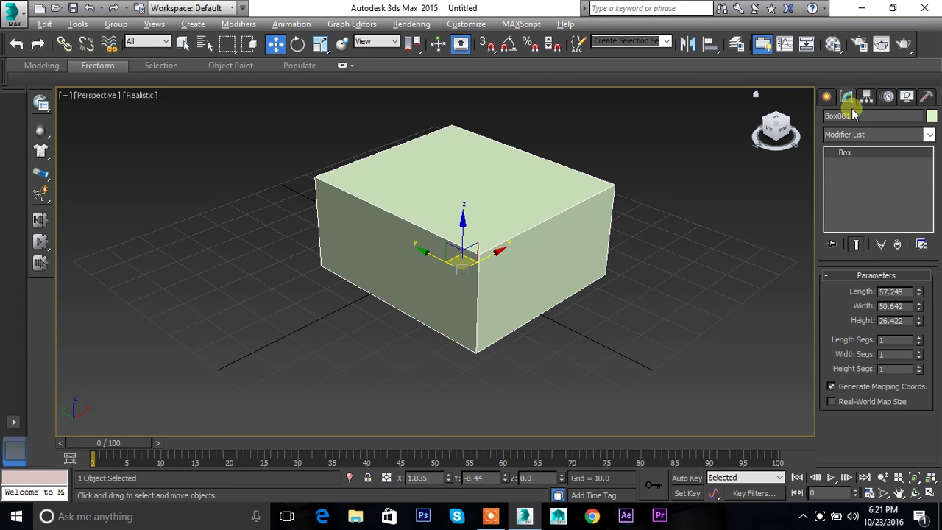
{"action": "left_click", "coordinate": [919, 352]}
{"action": "left_click", "coordinate": [919, 352]}
{"action": "left_click", "coordinate": [918, 366]}
{"action": "left_click", "coordinate": [918, 367]}
{"action": "left_click", "coordinate": [919, 366]}
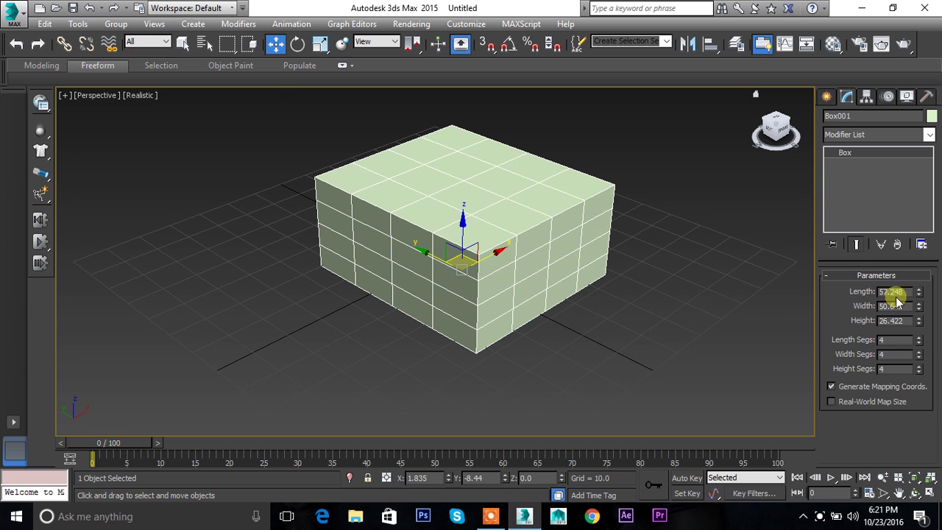
- Apply a Bend modifier to the segmented box
{"action": "left_click", "coordinate": [883, 136]}
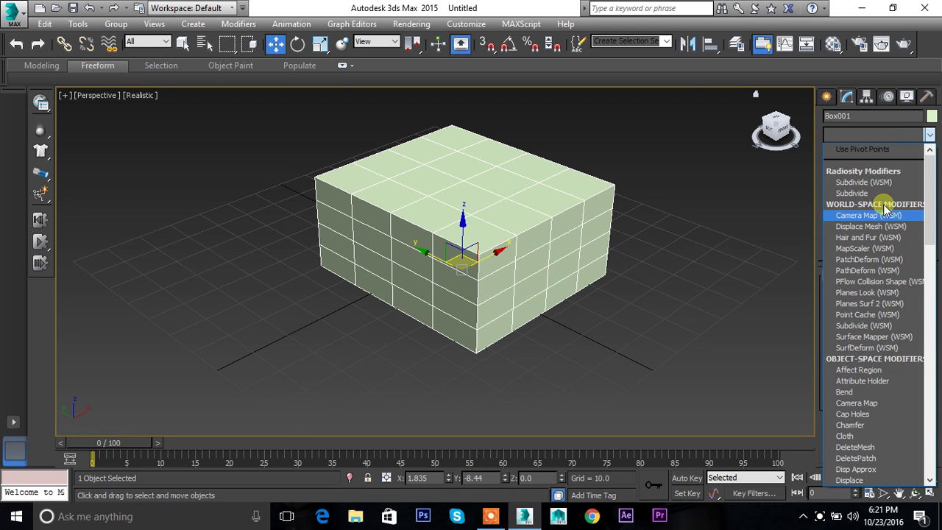
{"action": "scroll", "coordinate": [852, 357], "scroll_direction": "down", "scroll_amount": 2}
{"action": "left_click", "coordinate": [830, 94]}
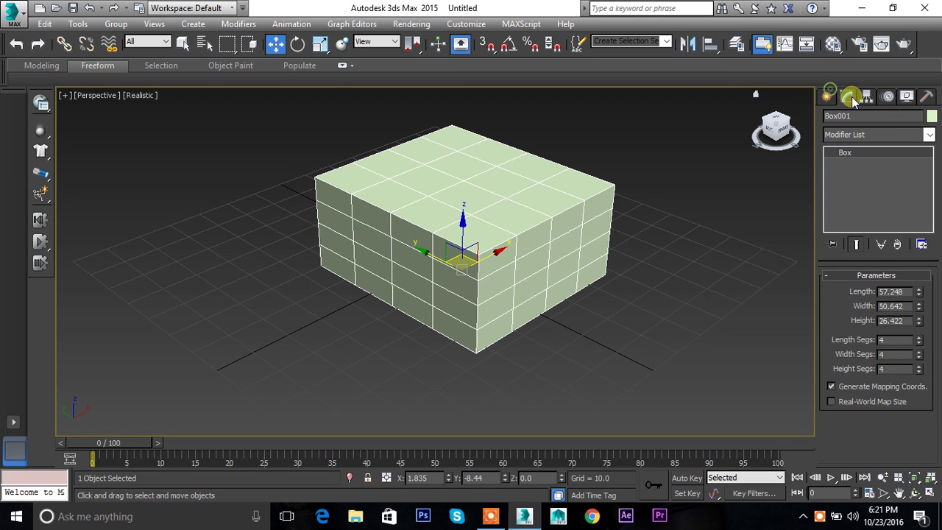
{"action": "left_click", "coordinate": [929, 135]}
{"action": "scroll", "coordinate": [862, 432], "scroll_direction": "down", "scroll_amount": 2}
{"action": "scroll", "coordinate": [856, 325], "scroll_direction": "down", "scroll_amount": 2}
{"action": "scroll", "coordinate": [866, 225], "scroll_direction": "down", "scroll_amount": 4}
{"action": "scroll", "coordinate": [866, 225], "scroll_direction": "up", "scroll_amount": 3}
{"action": "scroll", "coordinate": [866, 227], "scroll_direction": "down", "scroll_amount": 7}
{"action": "scroll", "coordinate": [866, 221], "scroll_direction": "up", "scroll_amount": 8}
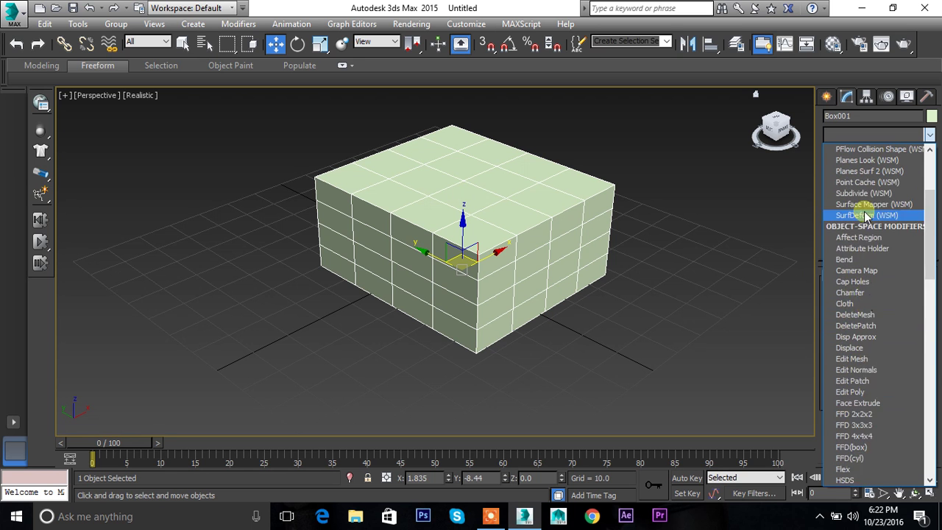
{"action": "left_click", "coordinate": [857, 261]}
- Set the box's bend angle to 50
{"action": "middle_click_drag", "start_coordinate": [656, 259], "coordinate": [699, 270], "text": "alt"}
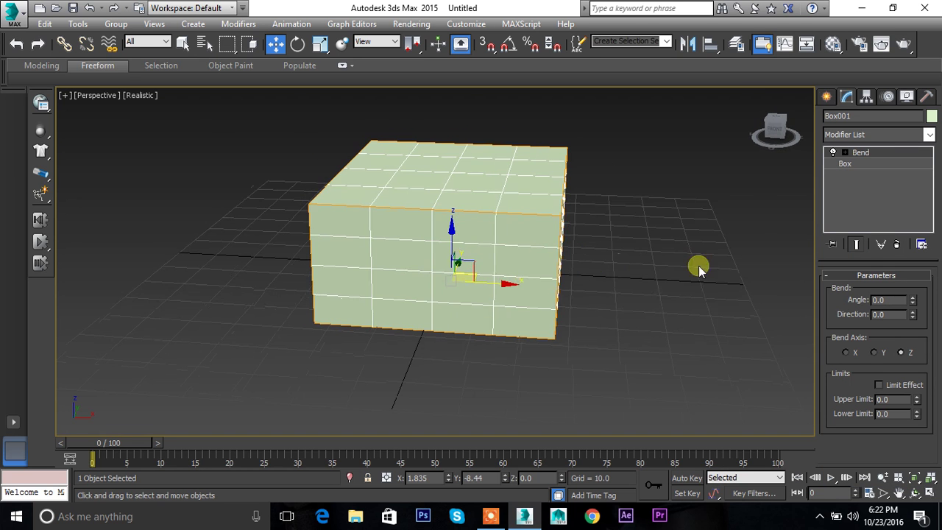
{"action": "left_click_drag", "start_coordinate": [912, 301], "coordinate": [907, 228]}
{"action": "middle_click_drag", "start_coordinate": [736, 228], "coordinate": [566, 225], "text": "alt"}
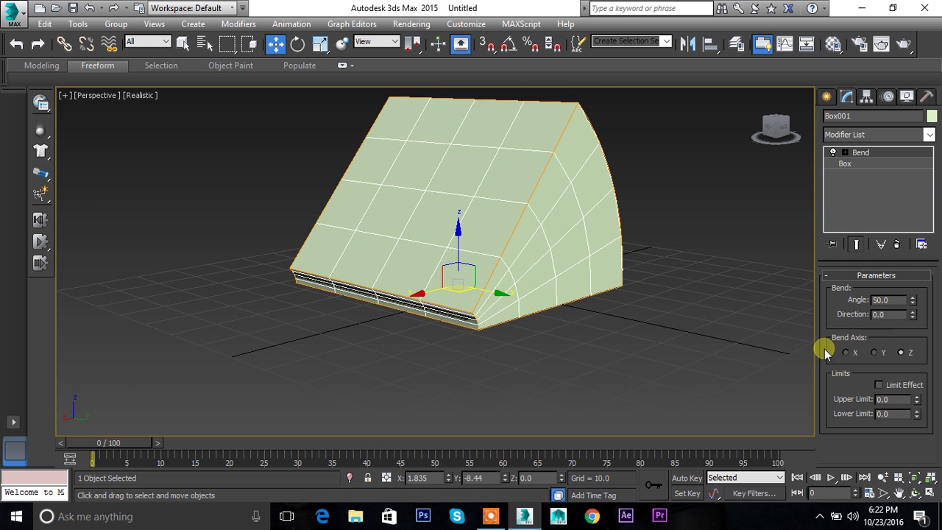
- Compare the box's bend along the X, Y and Z axes, finishing on the Z axis
{"action": "left_click", "coordinate": [847, 352]}
{"action": "middle_click_drag", "start_coordinate": [744, 326], "coordinate": [603, 313], "text": "alt"}
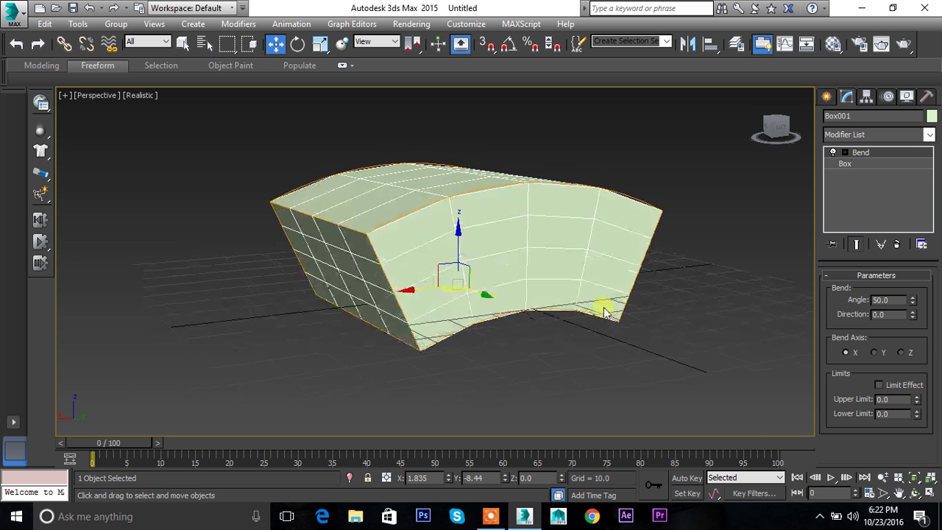
{"action": "left_click", "coordinate": [874, 353]}
{"action": "left_click", "coordinate": [906, 354]}
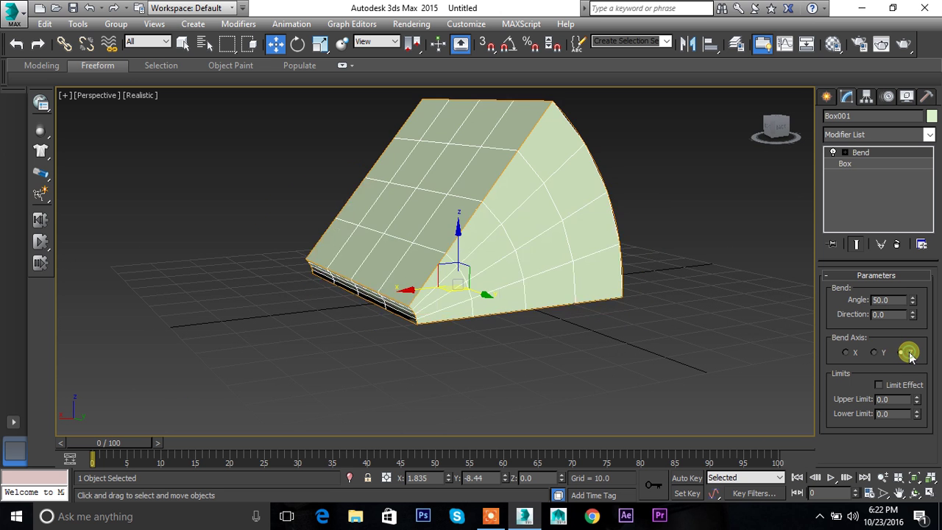
{"action": "middle_click_drag", "start_coordinate": [490, 269], "coordinate": [440, 286], "text": "alt"}
{"action": "middle_click_drag", "start_coordinate": [496, 256], "coordinate": [806, 294], "text": "alt"}
{"action": "left_click", "coordinate": [847, 351]}
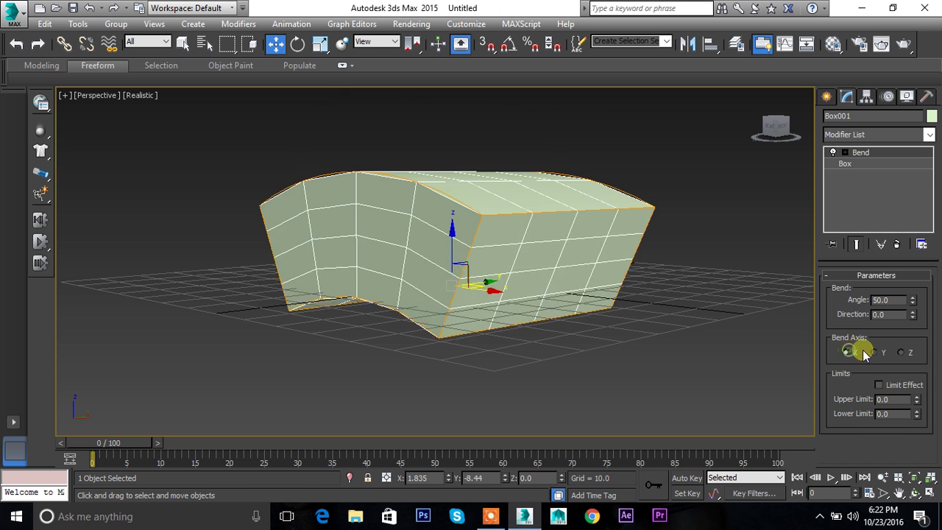
{"action": "left_click", "coordinate": [872, 353]}
{"action": "left_click", "coordinate": [901, 353]}
- Try a different bend direction on the box and reset the direction to 0
{"action": "middle_click_drag", "start_coordinate": [660, 260], "coordinate": [695, 272], "text": "alt"}
{"action": "mouse_move", "coordinate": [915, 314]}
{"action": "left_mouse_down"}
{"action": "mouse_move", "coordinate": [898, 237]}
{"action": "mouse_move", "coordinate": [873, 434]}
{"action": "mouse_move", "coordinate": [883, 519]}
{"action": "mouse_move", "coordinate": [904, 114]}
{"action": "mouse_move", "coordinate": [937, 302]}
{"action": "mouse_move", "coordinate": [919, 169]}
{"action": "mouse_move", "coordinate": [912, 302]}
{"action": "left_mouse_up"}
{"action": "right_click", "coordinate": [912, 315]}
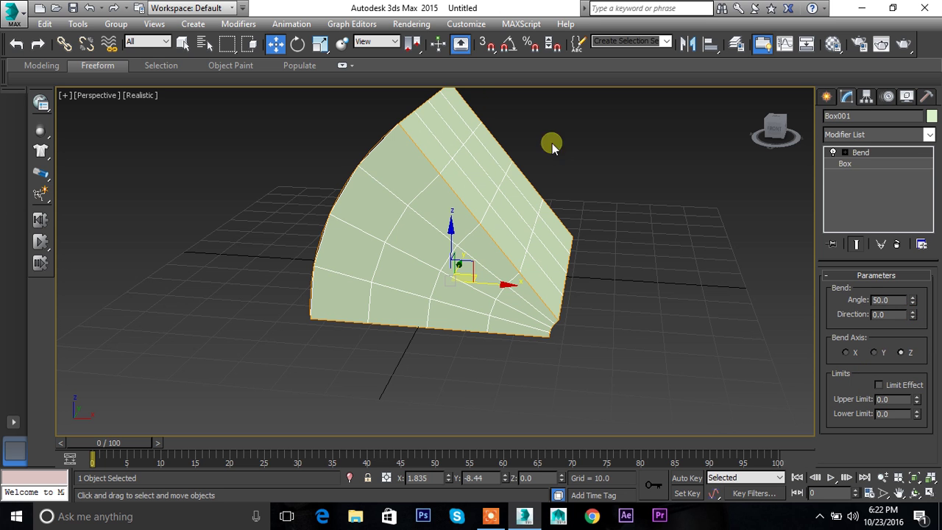
- Delete the bent box and create a thin upright cylinder, radius about 1.18 and height about 66.1, with 9 height segments
{"action": "key", "text": "Delete"}
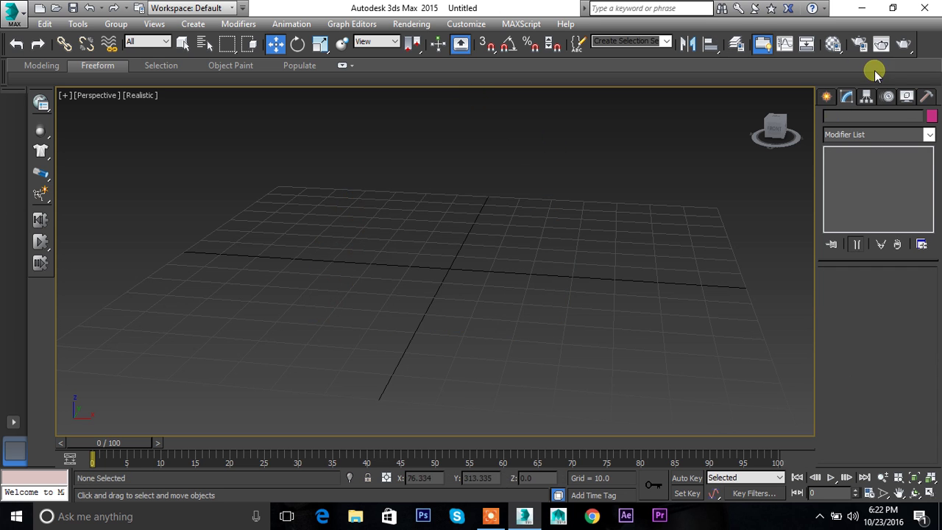
{"action": "left_click", "coordinate": [825, 99]}
{"action": "left_click", "coordinate": [851, 213]}
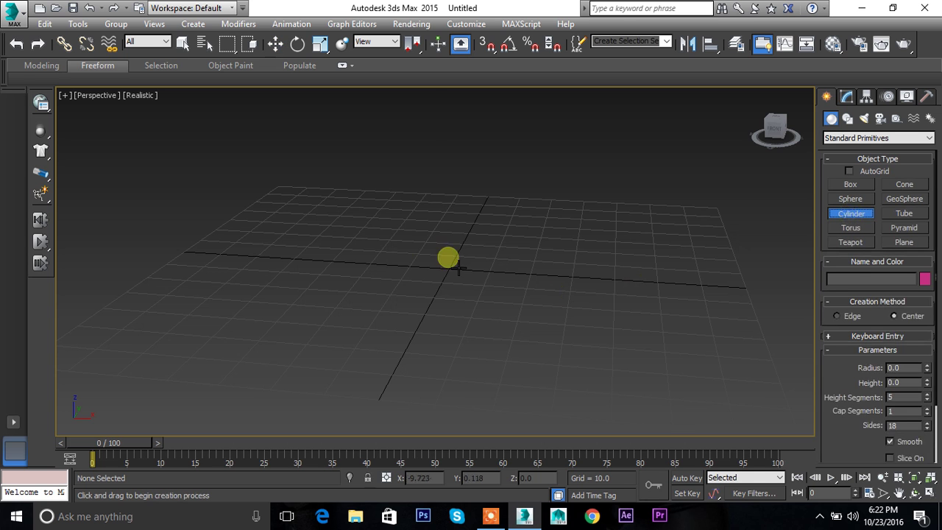
{"action": "left_click_drag", "start_coordinate": [427, 269], "coordinate": [431, 270]}
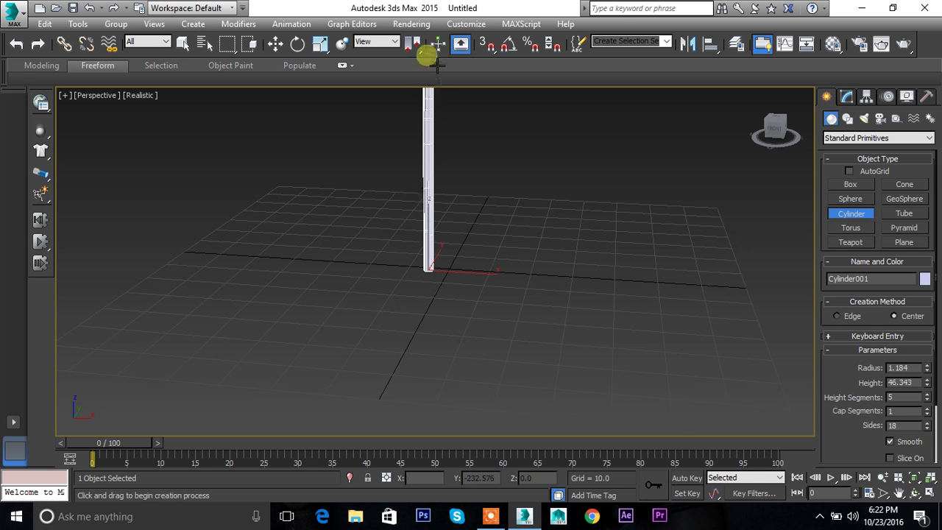
{"action": "key", "text": "w"}
{"action": "scroll", "coordinate": [510, 244], "scroll_direction": "up", "scroll_amount": 3}
{"action": "scroll", "coordinate": [511, 243], "scroll_direction": "down", "scroll_amount": 6}
{"action": "scroll", "coordinate": [513, 241], "scroll_direction": "up", "scroll_amount": 4}
{"action": "scroll", "coordinate": [451, 231], "scroll_direction": "up", "scroll_amount": 3}
- Apply a Bend modifier to the cylinder
{"action": "left_click", "coordinate": [846, 96]}
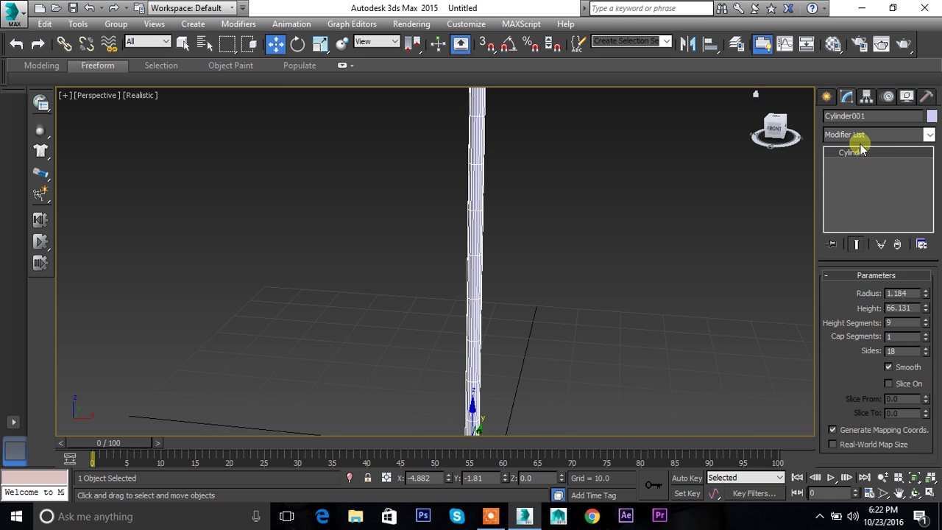
{"action": "left_click", "coordinate": [858, 135]}
{"action": "scroll", "coordinate": [867, 303], "scroll_direction": "down", "scroll_amount": 7}
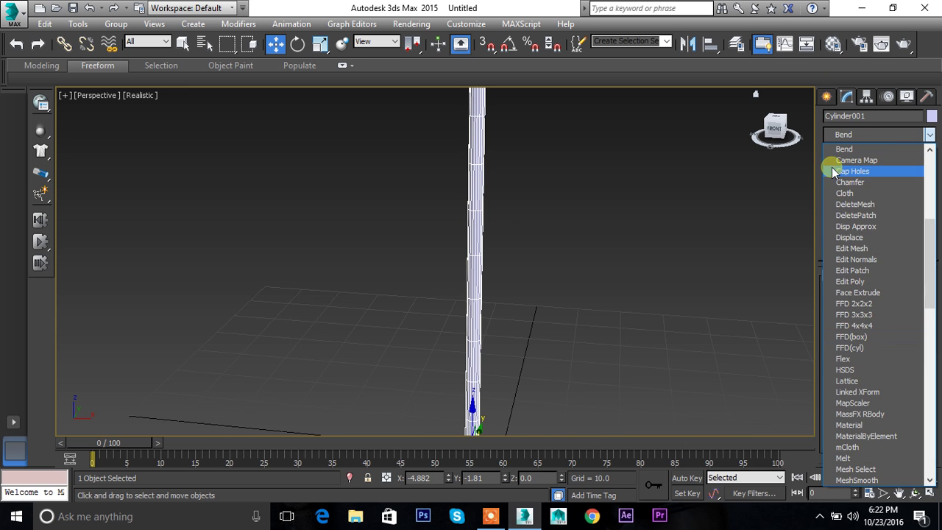
{"action": "left_click", "coordinate": [845, 145]}
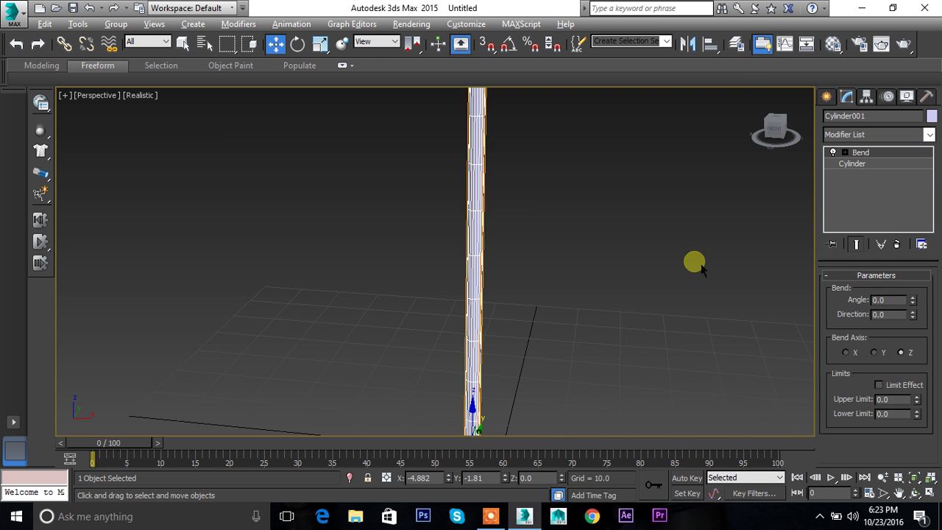
- Set the cylinder's bend angle to 60
{"action": "scroll", "coordinate": [699, 267], "scroll_direction": "down", "scroll_amount": 3}
{"action": "left_click_drag", "start_coordinate": [914, 302], "coordinate": [917, 224]}
{"action": "middle_click_drag", "start_coordinate": [611, 290], "coordinate": [809, 334], "text": "alt"}
- Test the X and Y bend axes and a direction of -7 on the cylinder, restoring axis Z and direction 0
{"action": "left_click", "coordinate": [849, 353]}
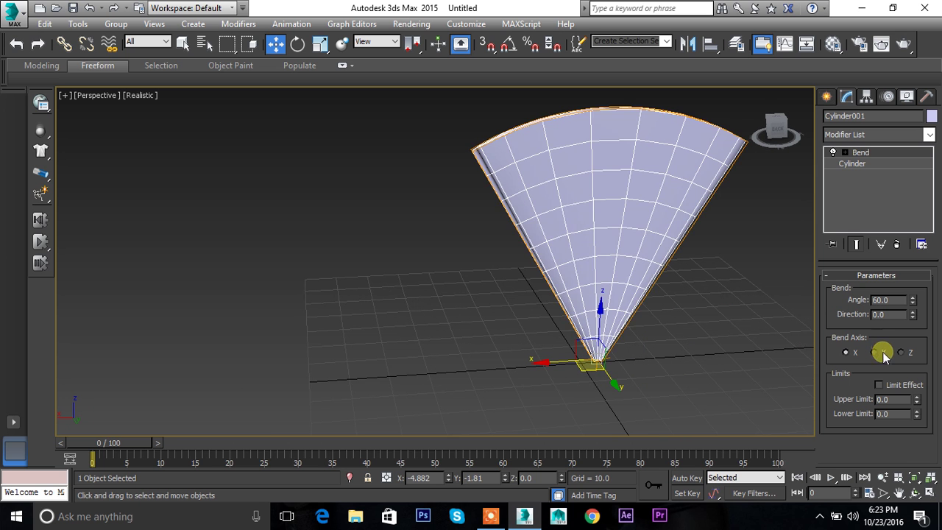
{"action": "left_click", "coordinate": [874, 352]}
{"action": "left_click", "coordinate": [901, 352]}
{"action": "mouse_move", "coordinate": [621, 308]}
{"action": "middle_mouse_down", "text": "alt"}
{"action": "mouse_move", "coordinate": [743, 298]}
{"action": "mouse_move", "coordinate": [626, 299]}
{"action": "mouse_move", "coordinate": [610, 311]}
{"action": "middle_mouse_up", "text": "alt"}
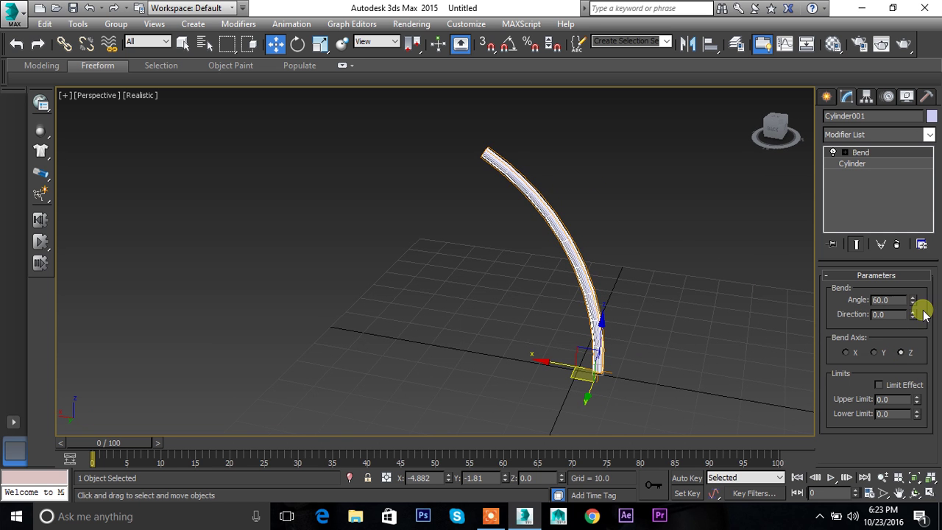
{"action": "mouse_move", "coordinate": [915, 314]}
{"action": "left_mouse_down"}
{"action": "mouse_move", "coordinate": [899, 275]}
{"action": "mouse_move", "coordinate": [916, 325]}
{"action": "left_mouse_up"}
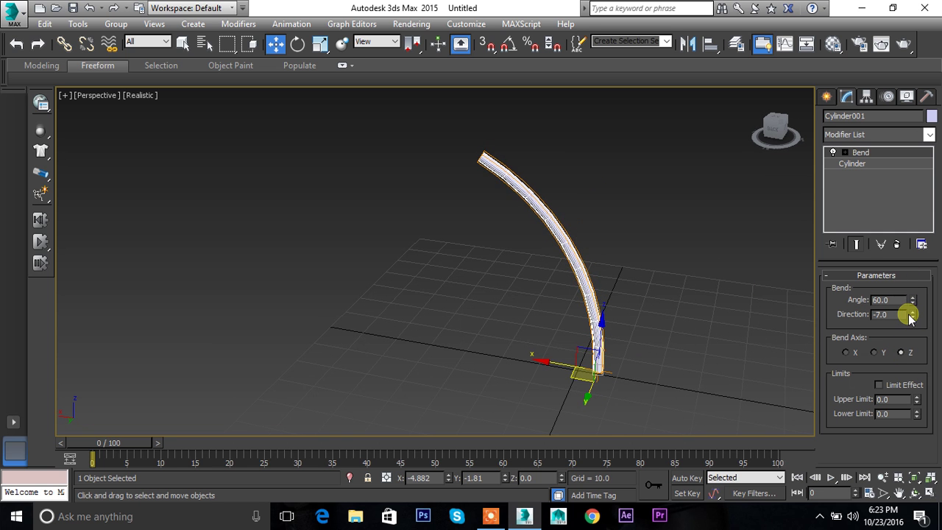
{"action": "right_click", "coordinate": [911, 315]}
- Turn on Limit Effect for the cylinder's bend and inspect the shape around its base
{"action": "middle_click_drag", "start_coordinate": [641, 297], "coordinate": [522, 230]}
{"action": "left_click", "coordinate": [878, 384]}
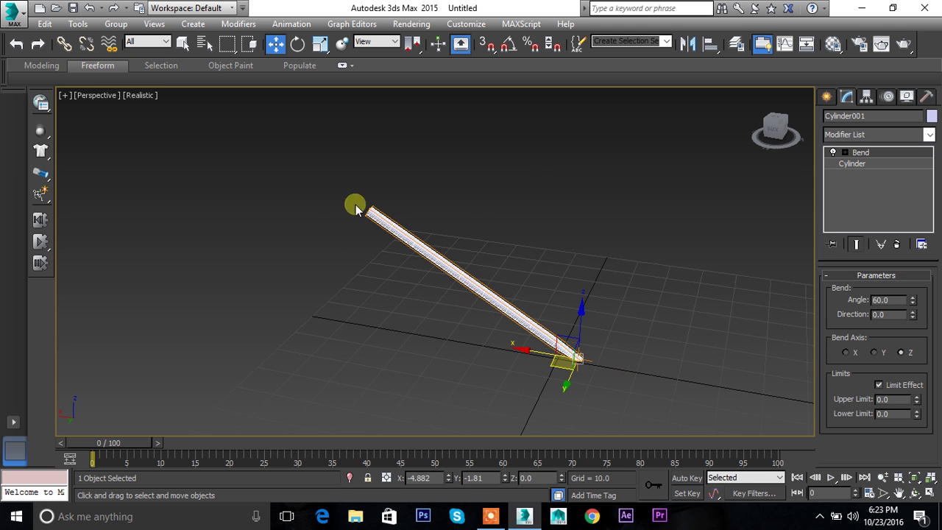
{"action": "scroll", "coordinate": [613, 380], "scroll_direction": "up", "scroll_amount": 7}
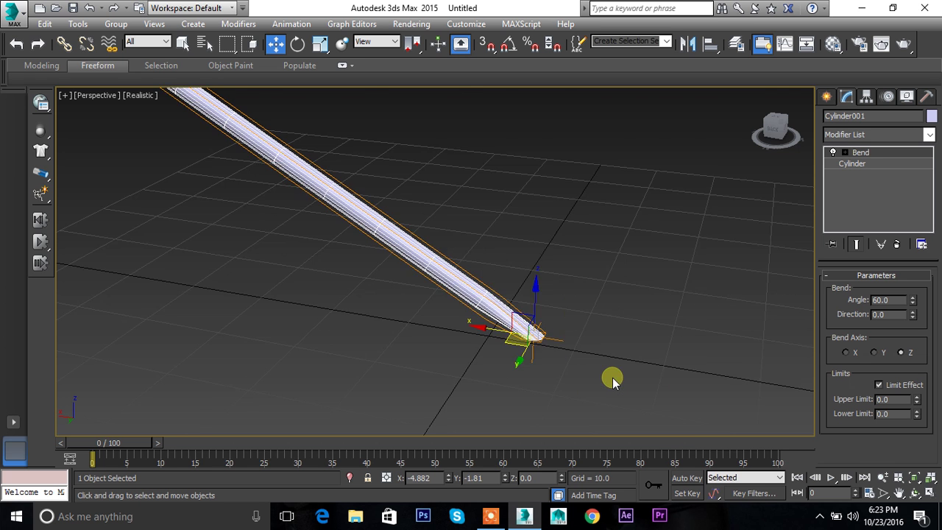
{"action": "middle_click_drag", "start_coordinate": [448, 300], "coordinate": [551, 334]}
{"action": "middle_click_drag", "start_coordinate": [523, 222], "coordinate": [554, 286]}
{"action": "scroll", "coordinate": [533, 280], "scroll_direction": "down", "scroll_amount": 2}
{"action": "scroll", "coordinate": [533, 281], "scroll_direction": "down", "scroll_amount": 10}
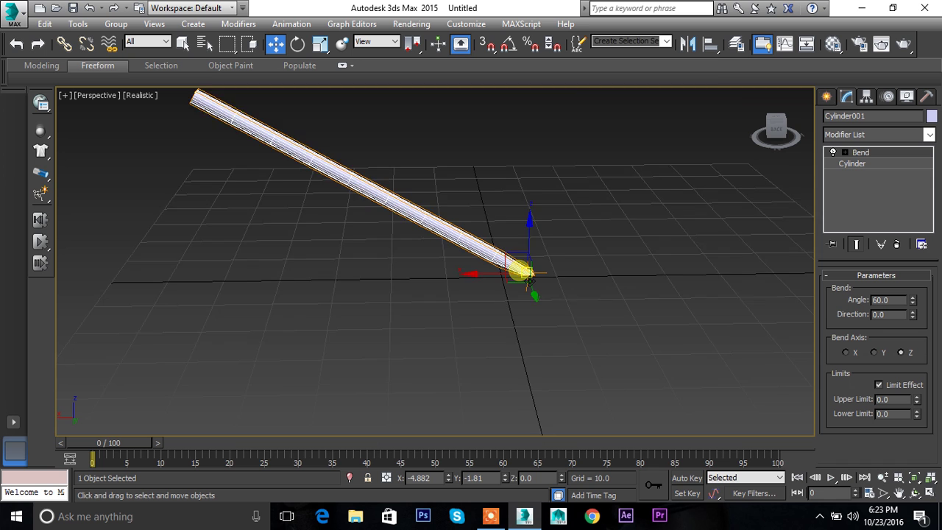
{"action": "scroll", "coordinate": [451, 227], "scroll_direction": "up", "scroll_amount": 4}
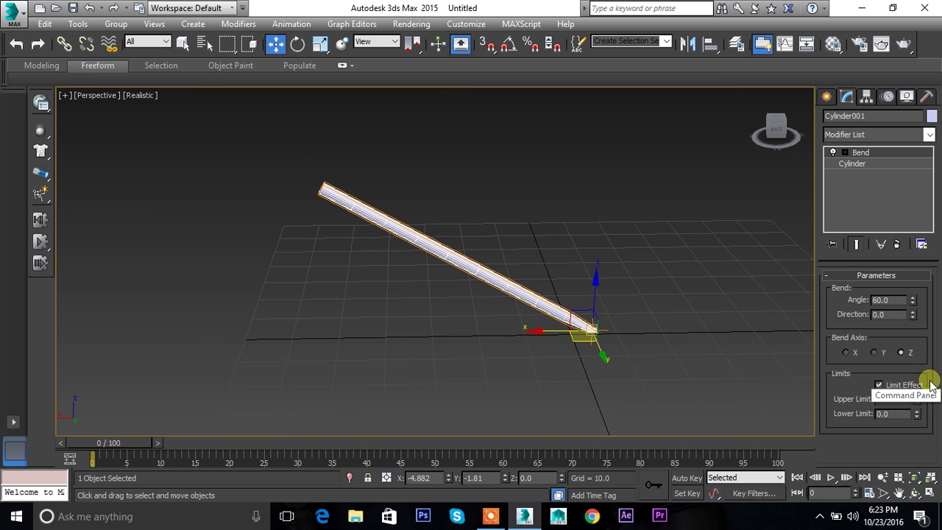
- Raise the bend's upper limit to about 8.05 and inspect the bent section near the cylinder's base
{"action": "left_click_drag", "start_coordinate": [918, 401], "coordinate": [905, 368]}
{"action": "left_click_drag", "start_coordinate": [796, 494], "coordinate": [779, 387]}
{"action": "scroll", "coordinate": [566, 307], "scroll_direction": "up", "scroll_amount": 5}
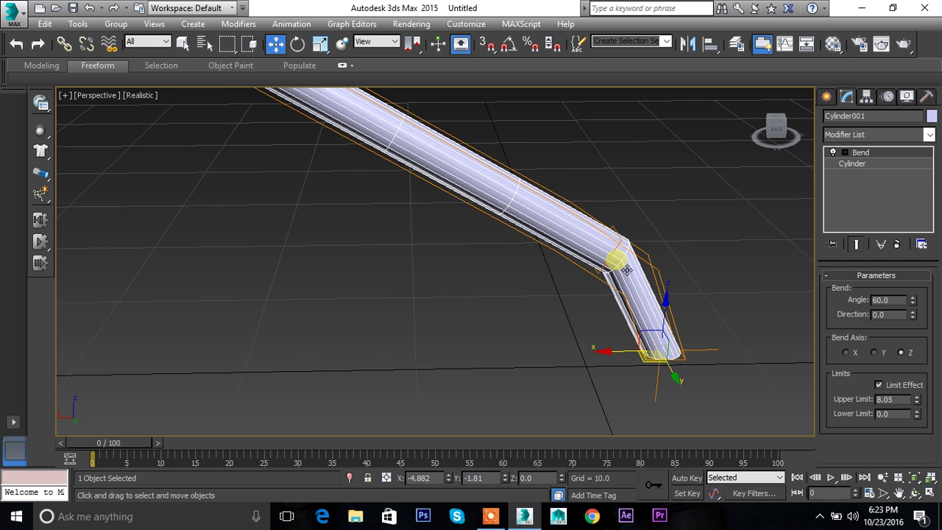
{"action": "scroll", "coordinate": [626, 269], "scroll_direction": "up", "scroll_amount": 2}
{"action": "scroll", "coordinate": [564, 280], "scroll_direction": "down", "scroll_amount": 7}
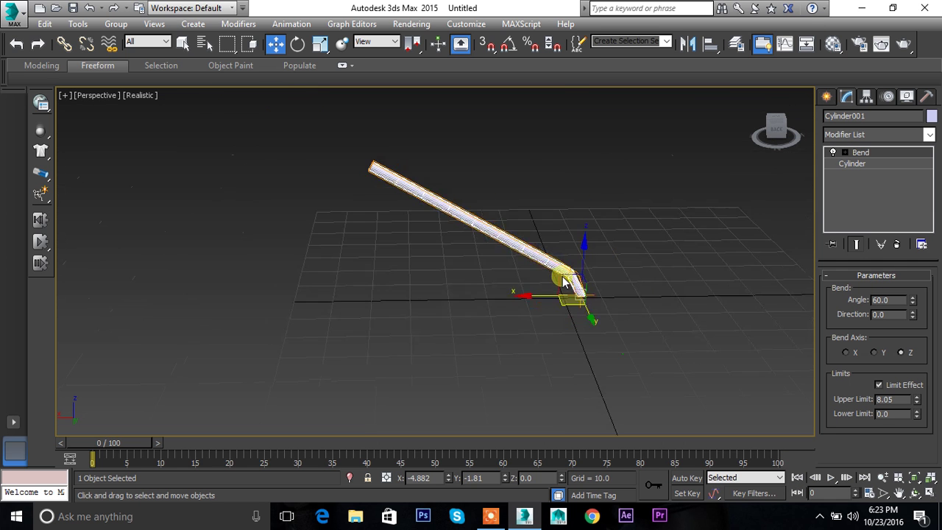
- Raise the bend's upper limit to about 38.72 and reselect the cylinder
{"action": "left_click_drag", "start_coordinate": [918, 399], "coordinate": [579, 148]}
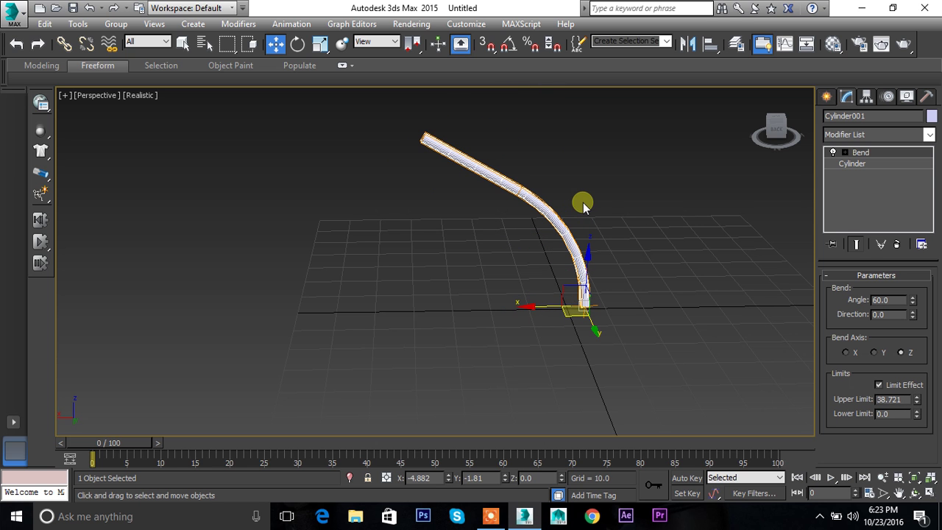
{"action": "middle_click_drag", "start_coordinate": [605, 230], "coordinate": [634, 252], "text": "alt"}
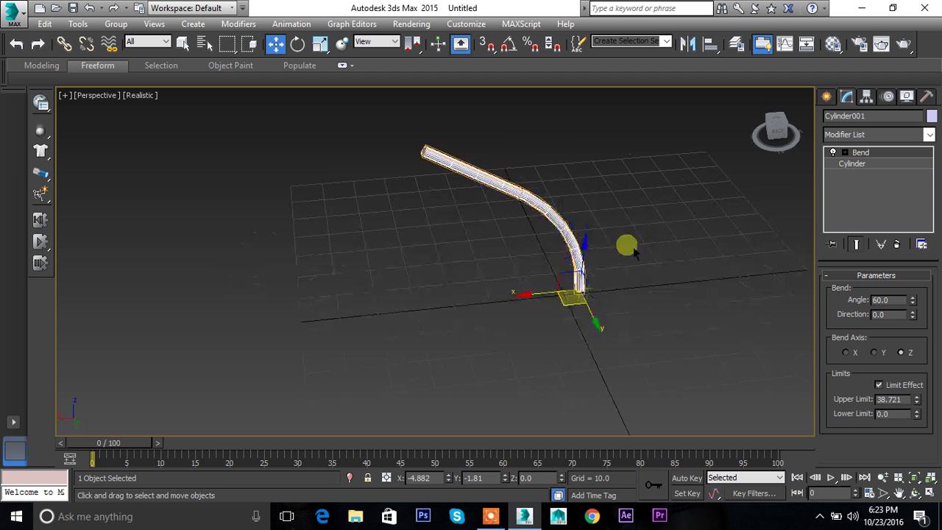
{"action": "left_click", "coordinate": [610, 197]}
{"action": "left_click", "coordinate": [565, 221]}
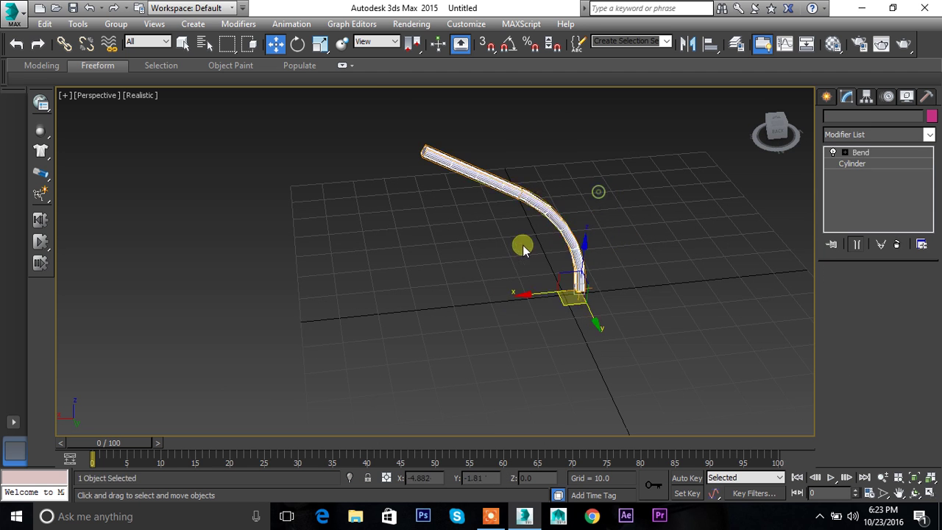
{"action": "scroll", "coordinate": [543, 226], "scroll_direction": "up", "scroll_amount": 3}
{"action": "middle_click_drag", "start_coordinate": [566, 245], "coordinate": [569, 235], "text": "alt"}
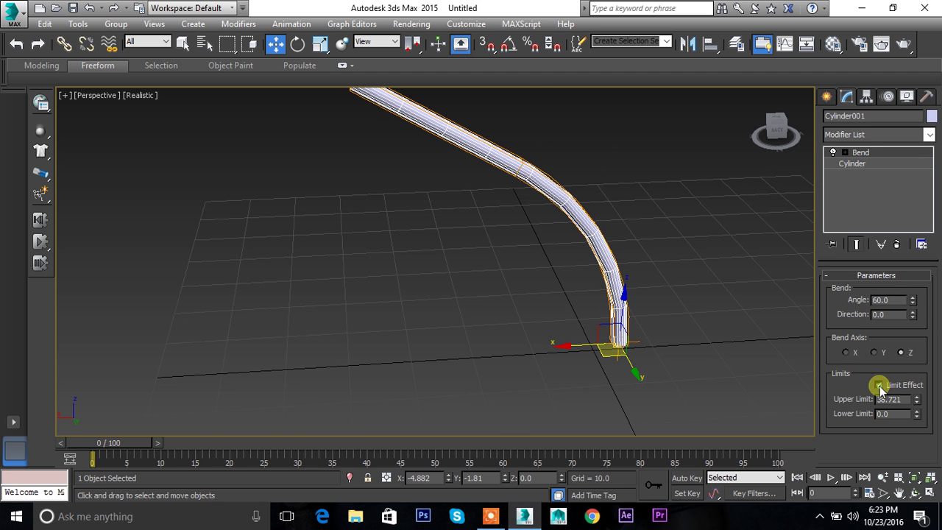
- Turn off Limit Effect so the bend acts on the whole cylinder
{"action": "left_click", "coordinate": [879, 385]}
{"action": "middle_click_drag", "start_coordinate": [726, 242], "coordinate": [710, 288], "text": "alt"}
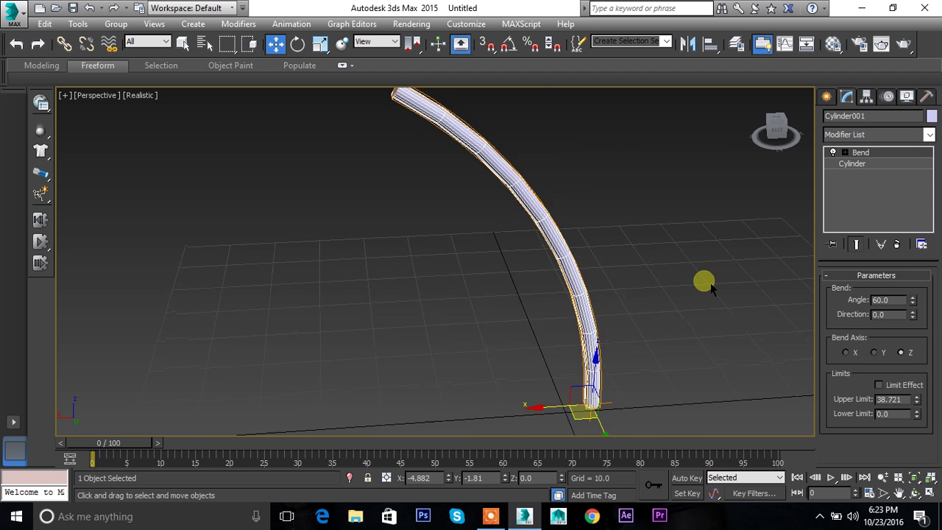
- Reduce the base cylinder's height segments to 2 to compare the bend's smoothness, and raise them to 12
{"action": "left_click", "coordinate": [851, 163]}
{"action": "middle_click_drag", "start_coordinate": [648, 270], "coordinate": [662, 273], "text": "alt"}
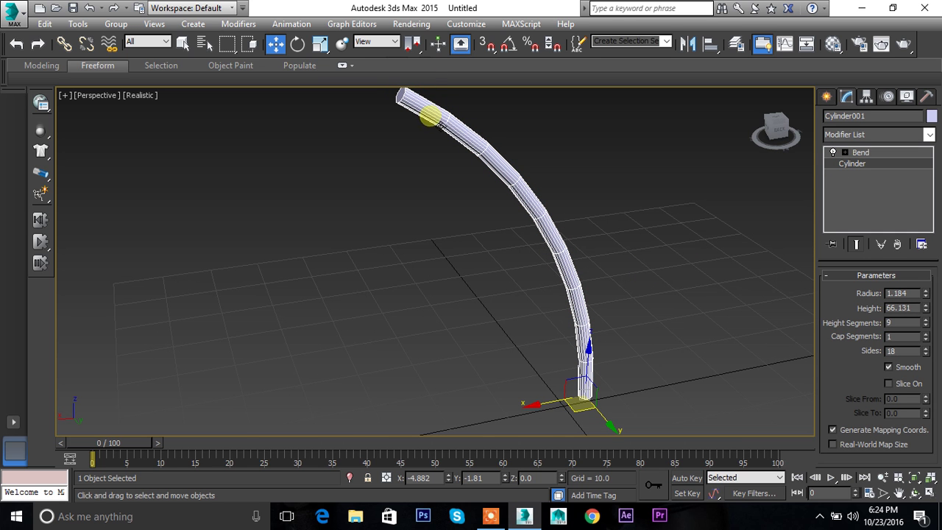
{"action": "left_click_drag", "start_coordinate": [927, 324], "coordinate": [925, 328]}
{"action": "middle_click_drag", "start_coordinate": [530, 273], "coordinate": [622, 262], "text": "alt"}
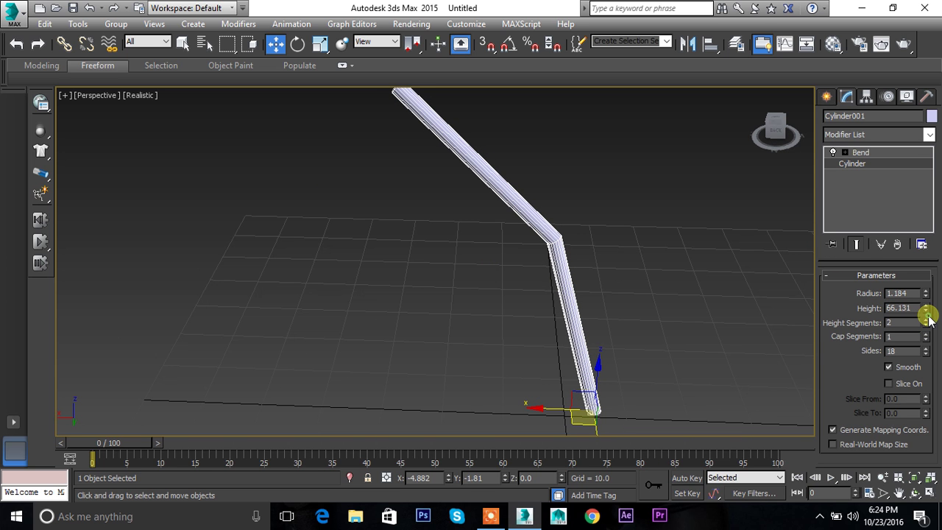
{"action": "left_click_drag", "start_coordinate": [925, 322], "coordinate": [927, 324]}
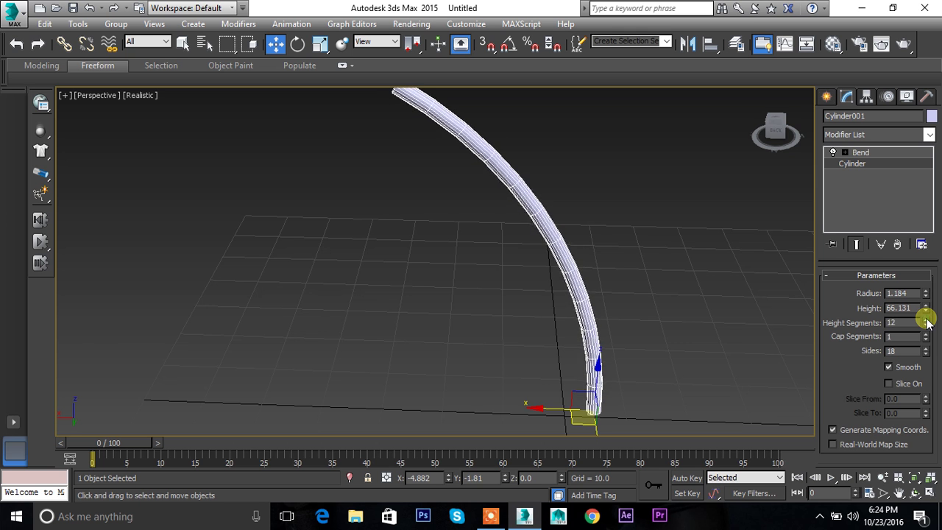
- Delete the bent cylinder from the scene
{"action": "scroll", "coordinate": [587, 233], "scroll_direction": "up", "scroll_amount": 4}
{"action": "left_click_drag", "start_coordinate": [603, 217], "coordinate": [541, 300]}
{"action": "key", "text": "Delete"}
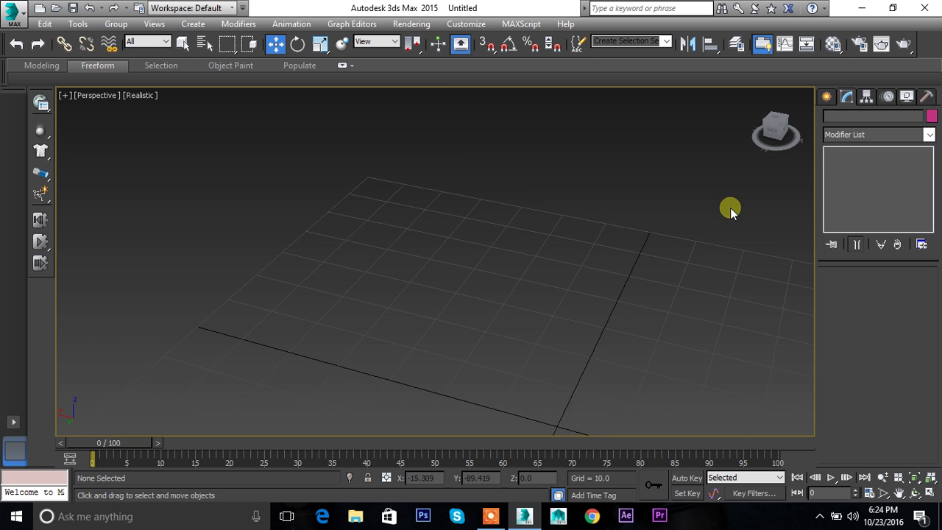
{"action": "left_click", "coordinate": [828, 97]}
{"action": "left_click", "coordinate": [848, 183]}
{"action": "key", "text": "z"}
{"action": "left_click_drag", "start_coordinate": [404, 256], "coordinate": [404, 349]}
{"action": "left_click", "coordinate": [391, 309]}
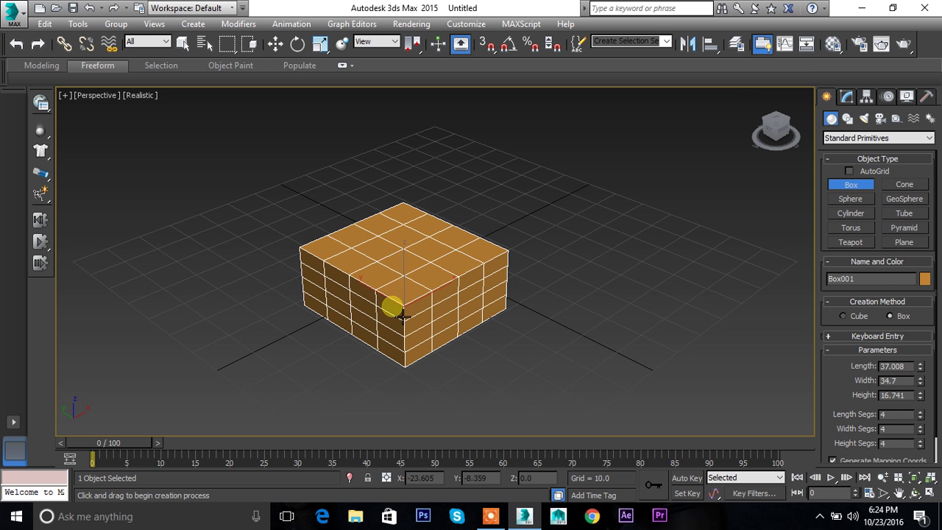
{"action": "right_click", "coordinate": [725, 213]}
{"action": "left_click", "coordinate": [848, 98]}
{"action": "left_click", "coordinate": [928, 134]}
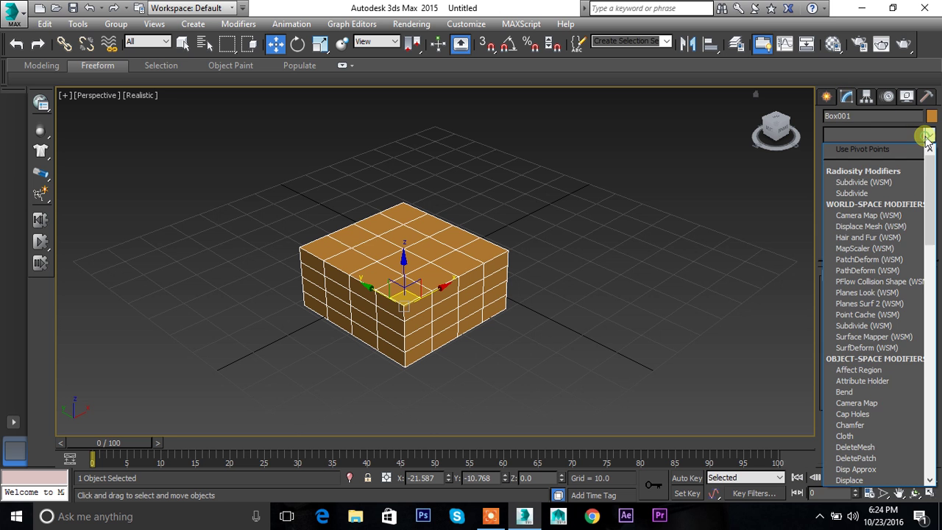
{"action": "scroll", "coordinate": [875, 280], "scroll_direction": "down", "scroll_amount": 2}
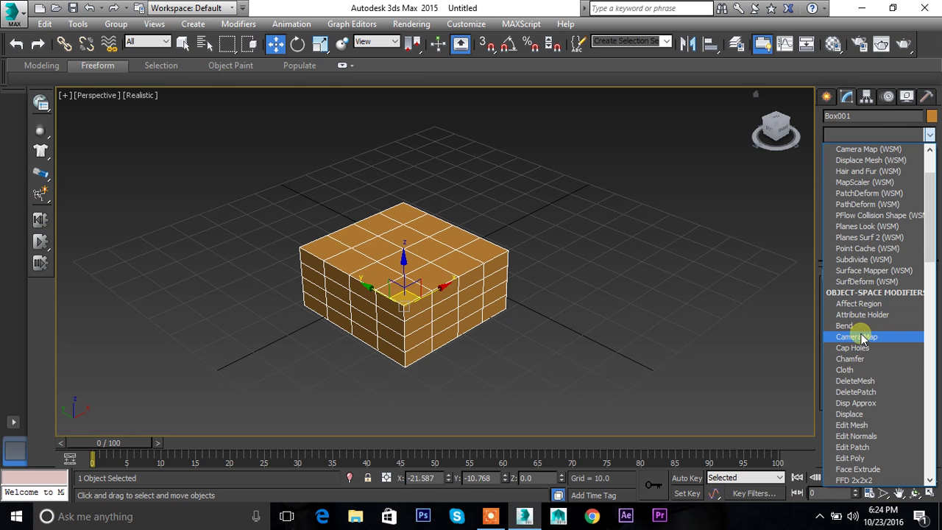
{"action": "left_click", "coordinate": [662, 228]}
{"action": "key", "text": "Delete"}
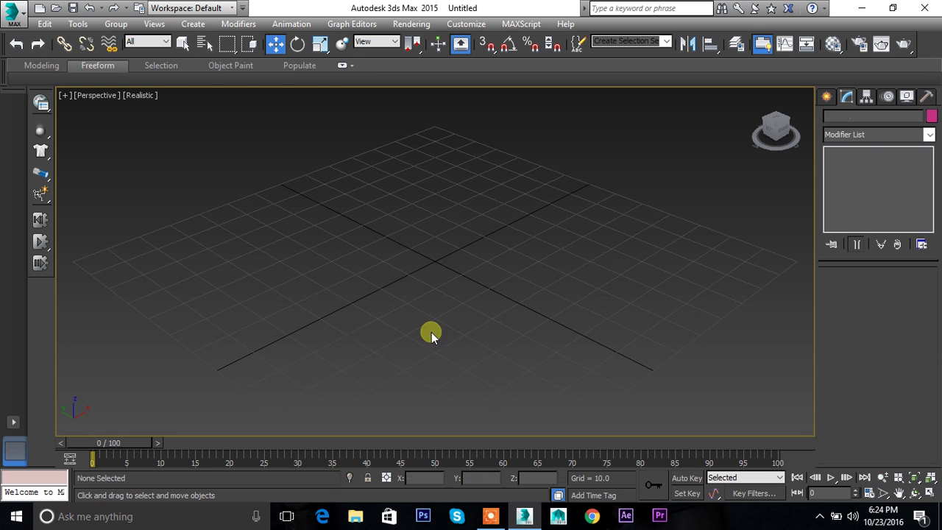
- In the Front view, draw a thin upright box about 108 long, 122 wide and 4 high
{"action": "key", "text": "alt+w"}
{"action": "left_click", "coordinate": [530, 191]}
{"action": "key", "text": "alt+w"}
{"action": "left_click", "coordinate": [827, 97]}
{"action": "left_click", "coordinate": [846, 186]}
{"action": "left_click_drag", "start_coordinate": [323, 156], "coordinate": [554, 359]}
{"action": "right_click", "coordinate": [553, 353]}
- Change the Front view's shading display and return to the full-size Perspective view
{"action": "left_click", "coordinate": [127, 93]}
{"action": "left_click", "coordinate": [122, 103]}
{"action": "left_click", "coordinate": [151, 125]}
{"action": "key", "text": "alt+w"}
{"action": "key", "text": "alt+w"}
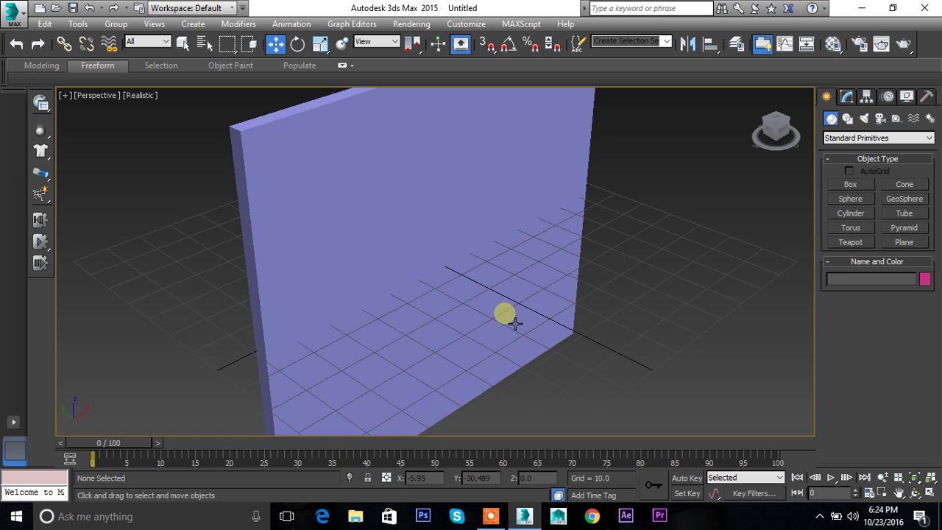
- Select the thin box and raise it along Z to about 65.7 so it stands above the grid
{"action": "scroll", "coordinate": [515, 324], "scroll_direction": "down", "scroll_amount": 3}
{"action": "left_click", "coordinate": [432, 222]}
{"action": "scroll", "coordinate": [442, 214], "scroll_direction": "down", "scroll_amount": 4}
{"action": "left_click_drag", "start_coordinate": [450, 202], "coordinate": [437, 88]}
{"action": "middle_click_drag", "start_coordinate": [517, 242], "coordinate": [511, 304], "text": "alt"}
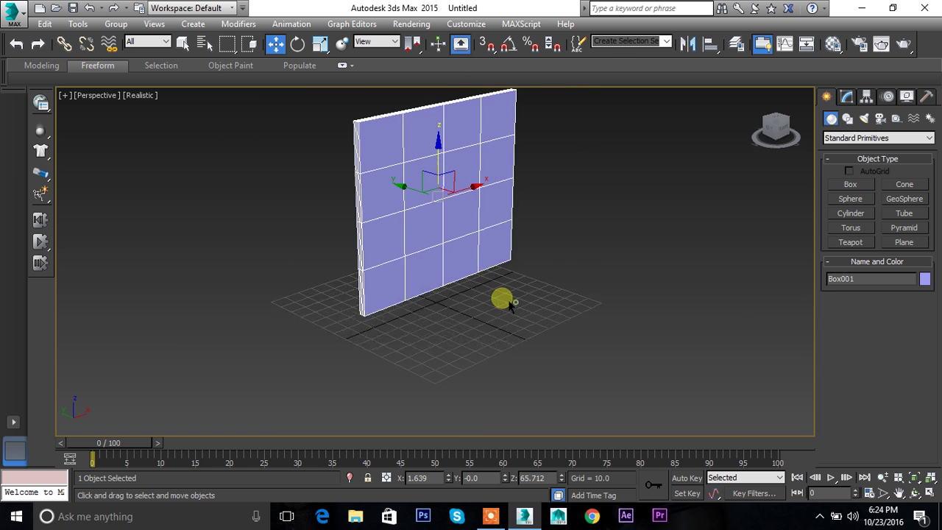
- Apply the Lattice modifier to the thin upright box
{"action": "left_click", "coordinate": [848, 97]}
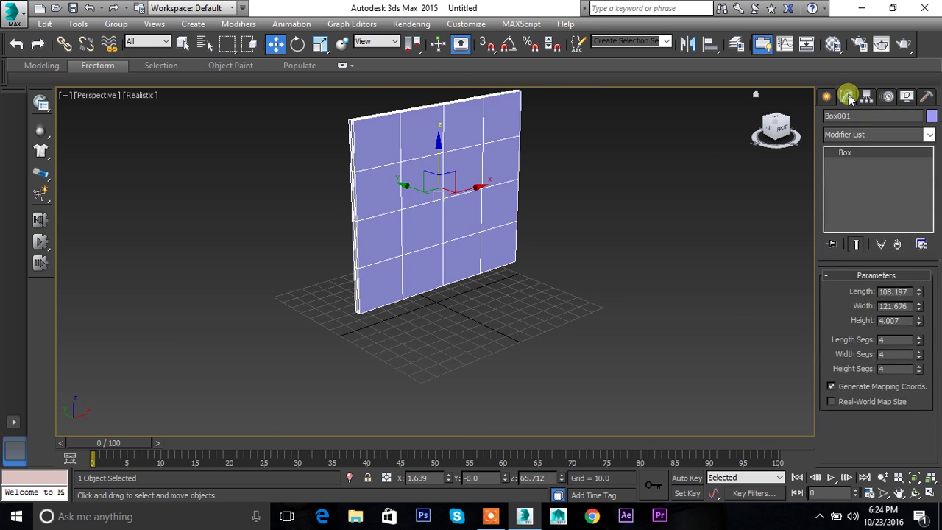
{"action": "left_click", "coordinate": [928, 136]}
{"action": "scroll", "coordinate": [859, 353], "scroll_direction": "down", "scroll_amount": 3}
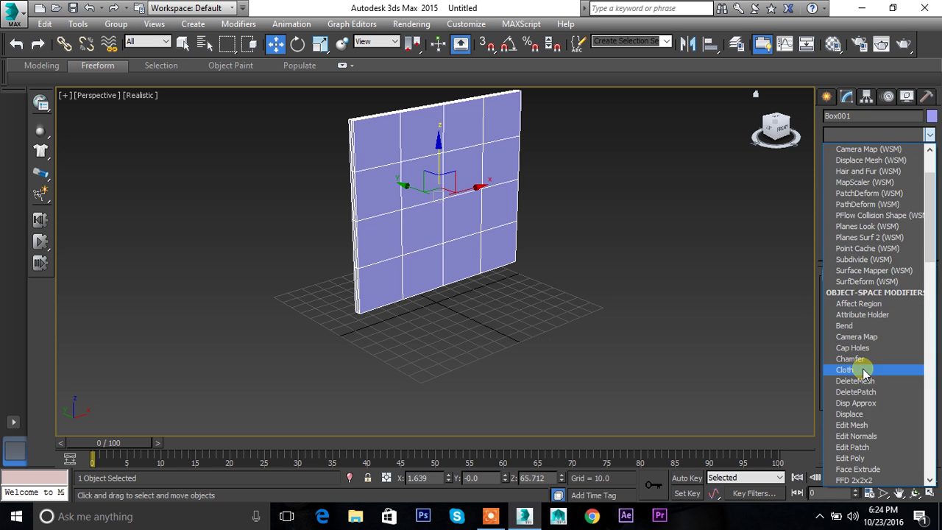
{"action": "scroll", "coordinate": [855, 360], "scroll_direction": "down", "scroll_amount": 2}
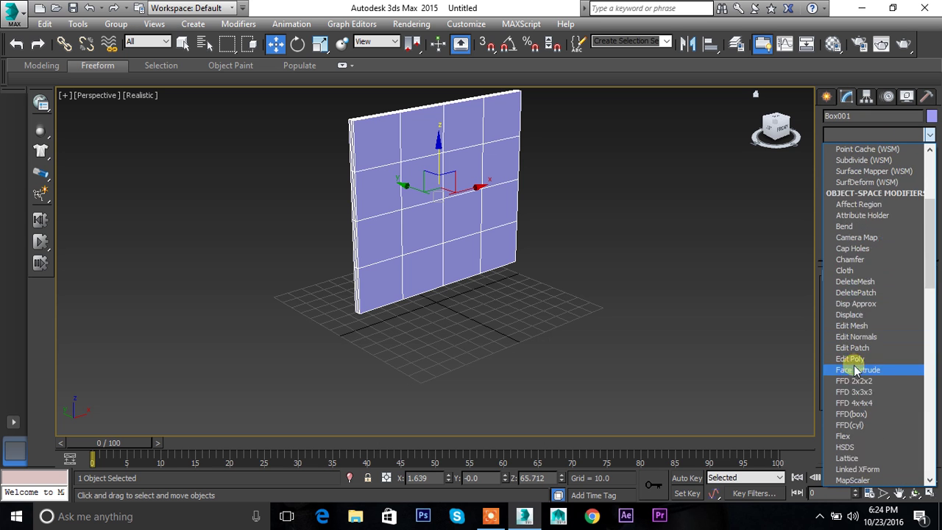
{"action": "scroll", "coordinate": [853, 361], "scroll_direction": "down", "scroll_amount": 1}
{"action": "left_click", "coordinate": [854, 424]}
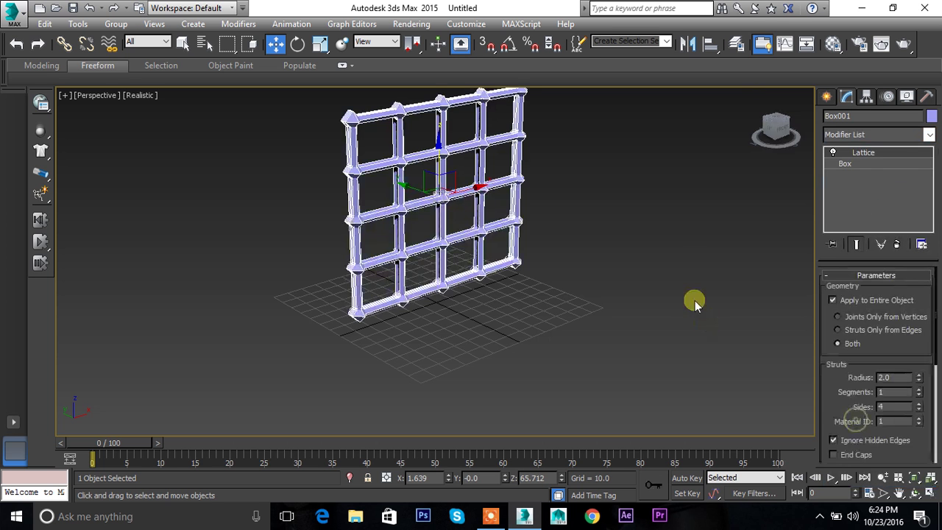
- Examine the lattice's struts and joints from several angles and distances, and reselect the object
{"action": "left_click", "coordinate": [667, 277]}
{"action": "middle_click_drag", "start_coordinate": [667, 277], "coordinate": [542, 228], "text": "alt"}
{"action": "key", "text": "ctrl+z"}
{"action": "left_click", "coordinate": [662, 257]}
{"action": "scroll", "coordinate": [515, 225], "scroll_direction": "up", "scroll_amount": 5}
{"action": "scroll", "coordinate": [479, 213], "scroll_direction": "down", "scroll_amount": 6}
{"action": "middle_click_drag", "start_coordinate": [479, 211], "coordinate": [587, 239], "text": "alt"}
{"action": "middle_click_drag", "start_coordinate": [661, 231], "coordinate": [648, 234], "text": "alt"}
{"action": "left_click", "coordinate": [515, 179]}
{"action": "left_click", "coordinate": [602, 214]}
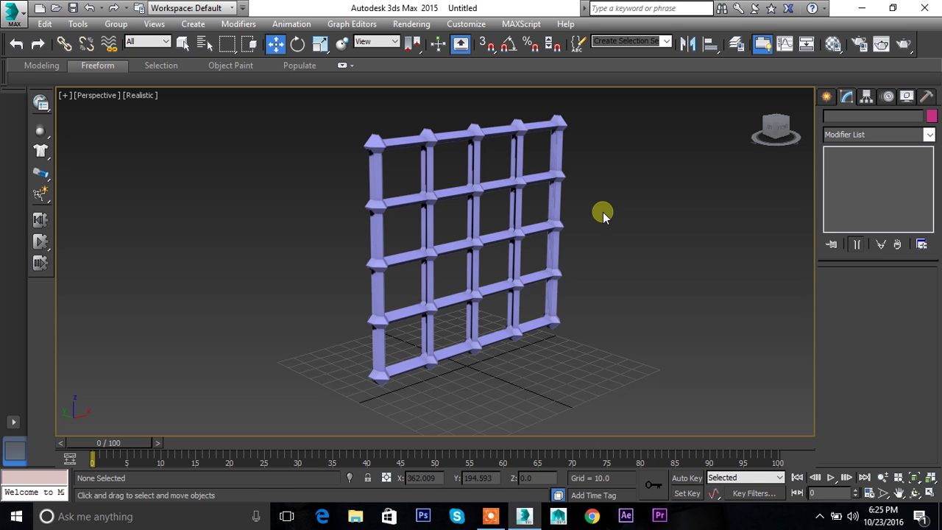
{"action": "left_click", "coordinate": [603, 212]}
{"action": "left_click", "coordinate": [559, 163]}
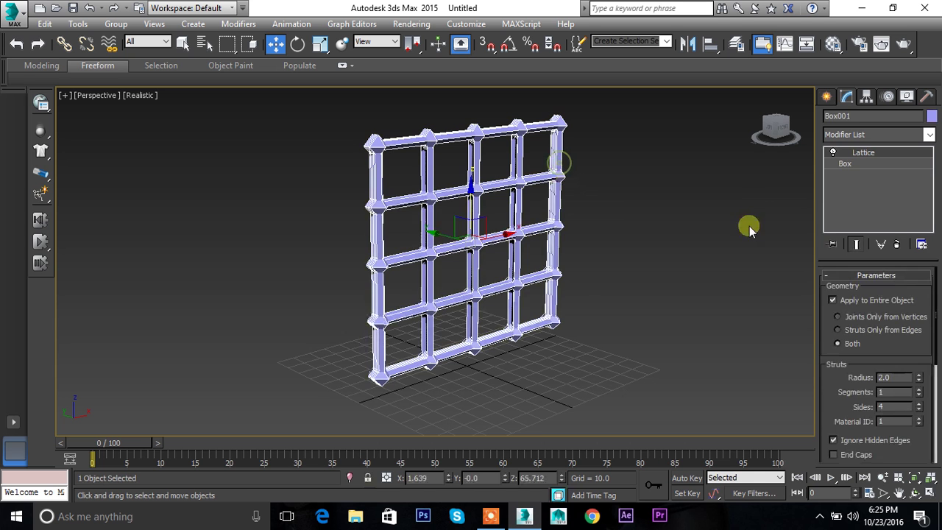
- Show the lattice's joints only from vertices, and try the Tetra and Octa base types before choosing Icosa
{"action": "mouse_move", "coordinate": [875, 341]}
{"action": "left_mouse_down"}
{"action": "mouse_move", "coordinate": [885, 250]}
{"action": "mouse_move", "coordinate": [886, 347]}
{"action": "left_mouse_up"}
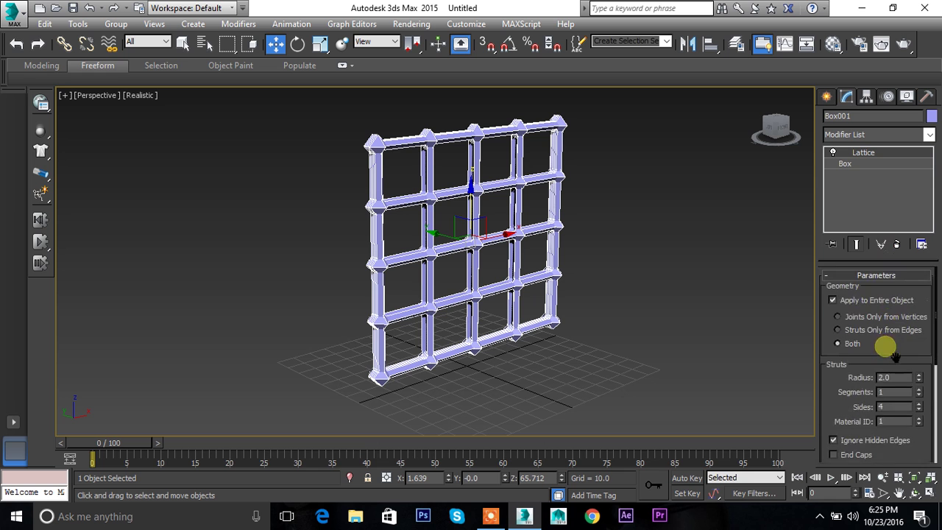
{"action": "left_click", "coordinate": [837, 316]}
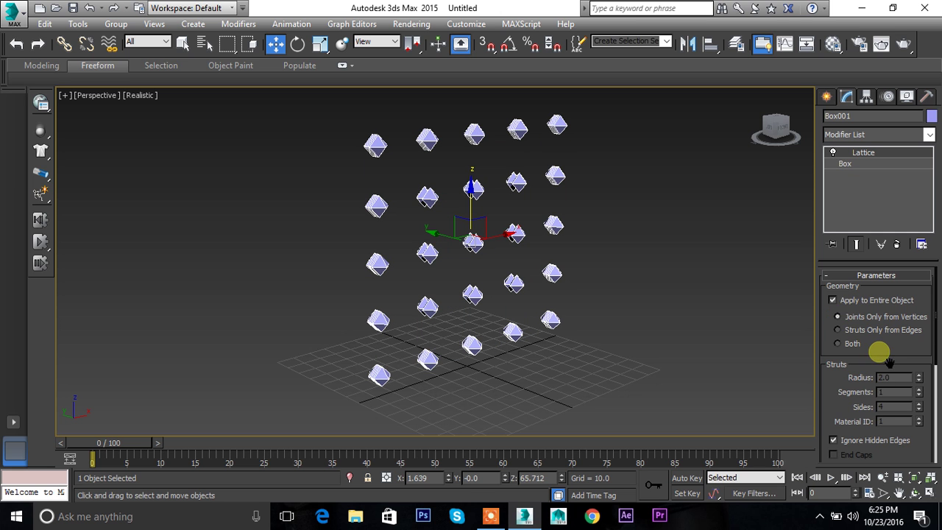
{"action": "left_click_drag", "start_coordinate": [888, 362], "coordinate": [892, 228]}
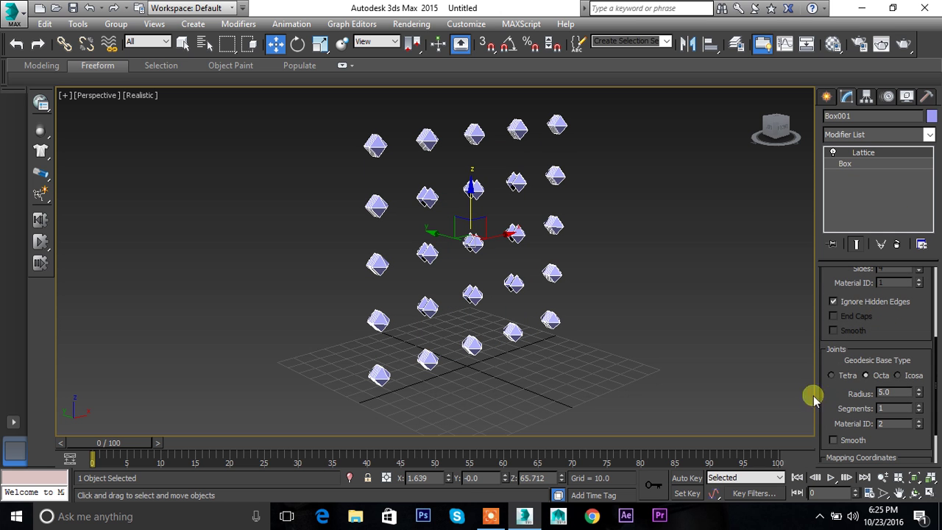
{"action": "left_click", "coordinate": [832, 376]}
{"action": "left_click", "coordinate": [872, 376]}
{"action": "left_click", "coordinate": [898, 376]}
- Switch the lattice to struts only from edges and set the strut radius to 1.0
{"action": "scroll", "coordinate": [908, 373], "scroll_direction": "up", "scroll_amount": 3}
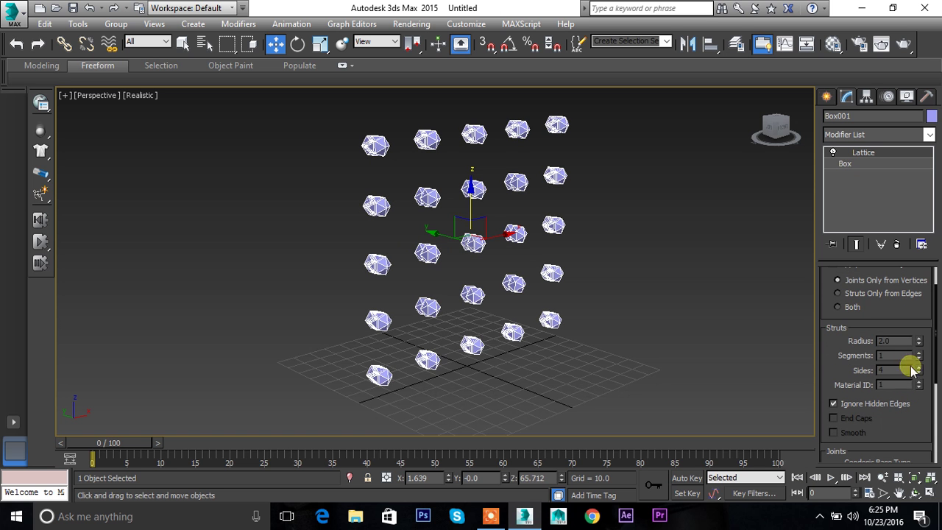
{"action": "left_click_drag", "start_coordinate": [874, 337], "coordinate": [892, 376]}
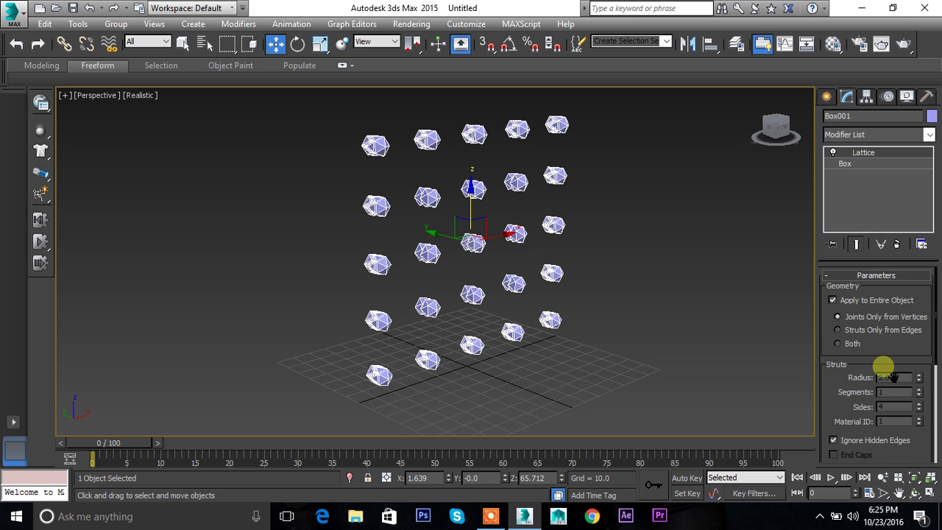
{"action": "left_click", "coordinate": [838, 331]}
{"action": "scroll", "coordinate": [872, 365], "scroll_direction": "down", "scroll_amount": 3}
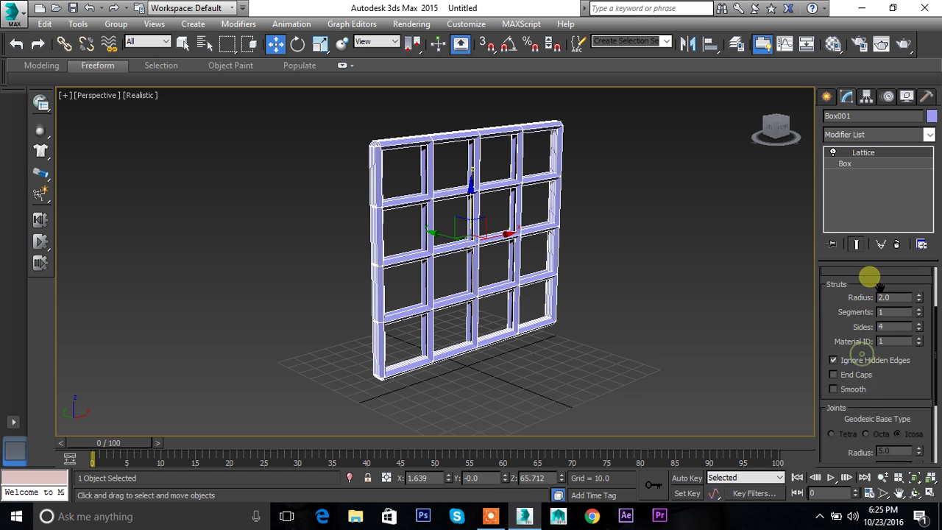
{"action": "mouse_move", "coordinate": [893, 419]}
{"action": "left_mouse_down"}
{"action": "mouse_move", "coordinate": [891, 336]}
{"action": "mouse_move", "coordinate": [893, 412]}
{"action": "left_mouse_up"}
{"action": "left_click_drag", "start_coordinate": [916, 294], "coordinate": [919, 301]}
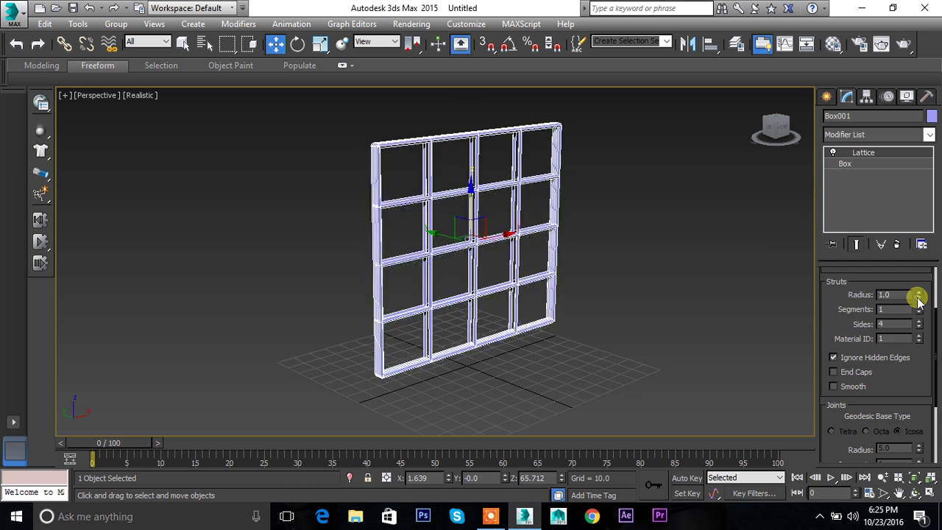
- Set the lattice struts to 4 segments and 3 sides
{"action": "left_click", "coordinate": [919, 306]}
{"action": "left_click", "coordinate": [919, 306]}
{"action": "left_click_drag", "start_coordinate": [919, 313], "coordinate": [919, 314]}
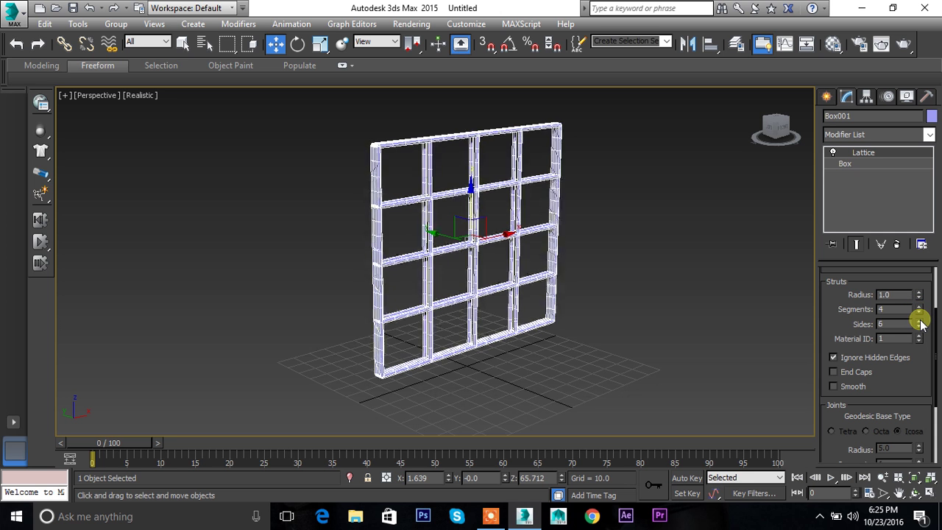
{"action": "left_click", "coordinate": [917, 327]}
- Examine the thinned strut grid up close, from the front and at an angle in the Perspective view
{"action": "scroll", "coordinate": [611, 267], "scroll_direction": "up", "scroll_amount": 5}
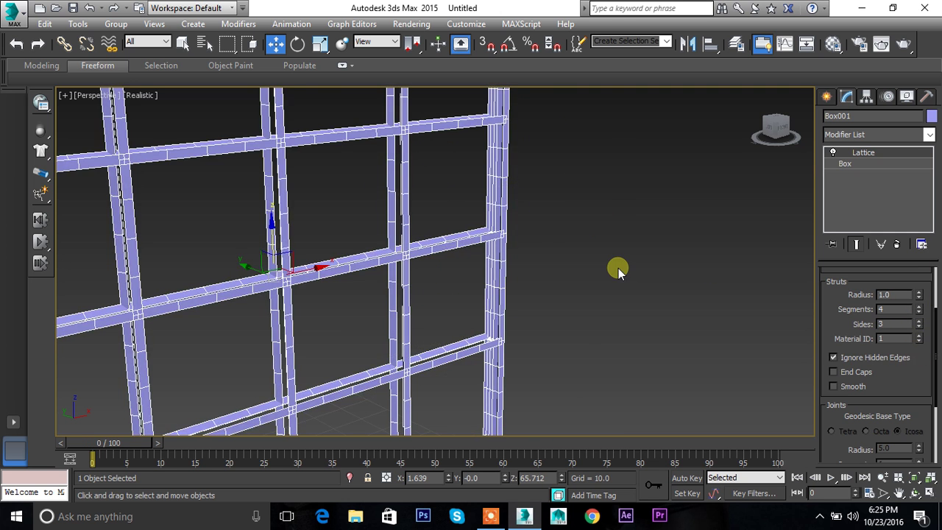
{"action": "left_click", "coordinate": [616, 267]}
{"action": "scroll", "coordinate": [624, 328], "scroll_direction": "down", "scroll_amount": 4}
{"action": "middle_click_drag", "start_coordinate": [624, 328], "coordinate": [580, 315], "text": "alt"}
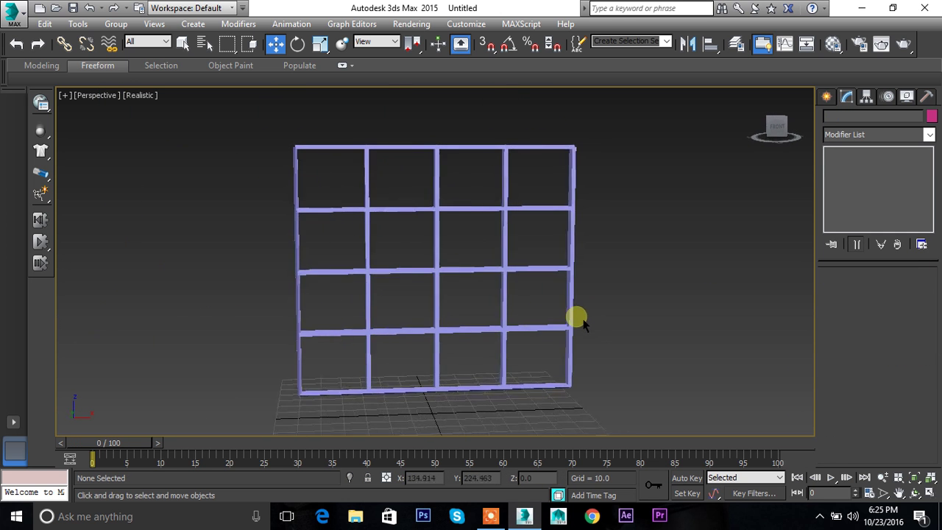
{"action": "middle_click_drag", "start_coordinate": [406, 269], "coordinate": [425, 280], "text": "alt"}
{"action": "key", "text": "alt+w"}
{"action": "left_click", "coordinate": [557, 191]}
{"action": "key", "text": "alt+w"}
{"action": "key", "text": "z"}
{"action": "key", "text": "p"}
{"action": "mouse_move", "coordinate": [555, 322]}
{"action": "middle_mouse_down", "text": "alt"}
{"action": "mouse_move", "coordinate": [578, 332]}
{"action": "mouse_move", "coordinate": [589, 309]}
{"action": "mouse_move", "coordinate": [567, 316]}
{"action": "middle_mouse_up", "text": "alt"}
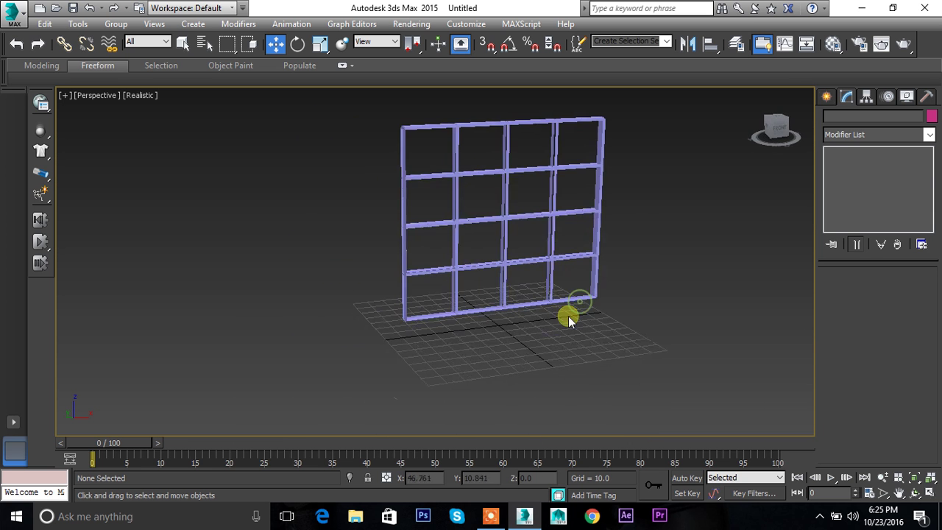
- Delete the lattice panel from the scene and reset the Perspective view to its home orientation
{"action": "left_click", "coordinate": [533, 273]}
{"action": "key", "text": "Delete"}
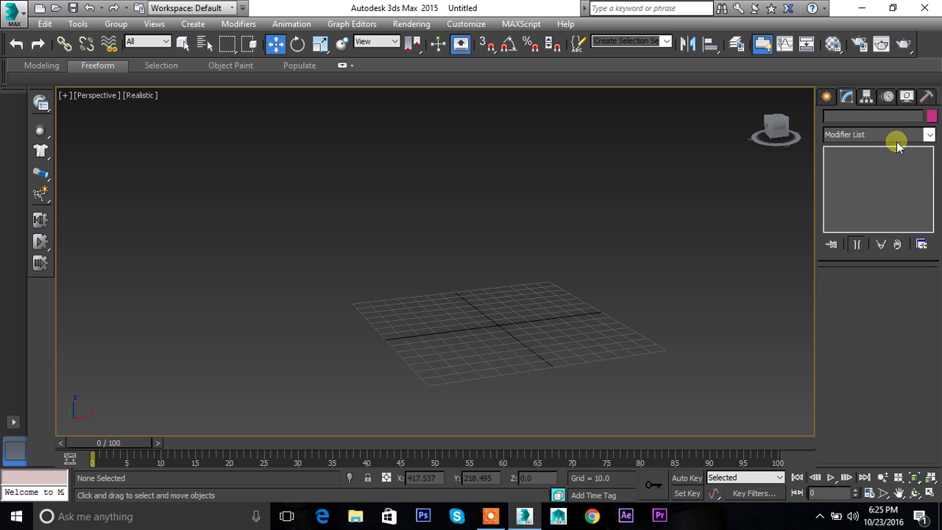
{"action": "left_click", "coordinate": [755, 94]}
- Draw a low rectangular box on the grid in the Perspective view
{"action": "left_click", "coordinate": [825, 97]}
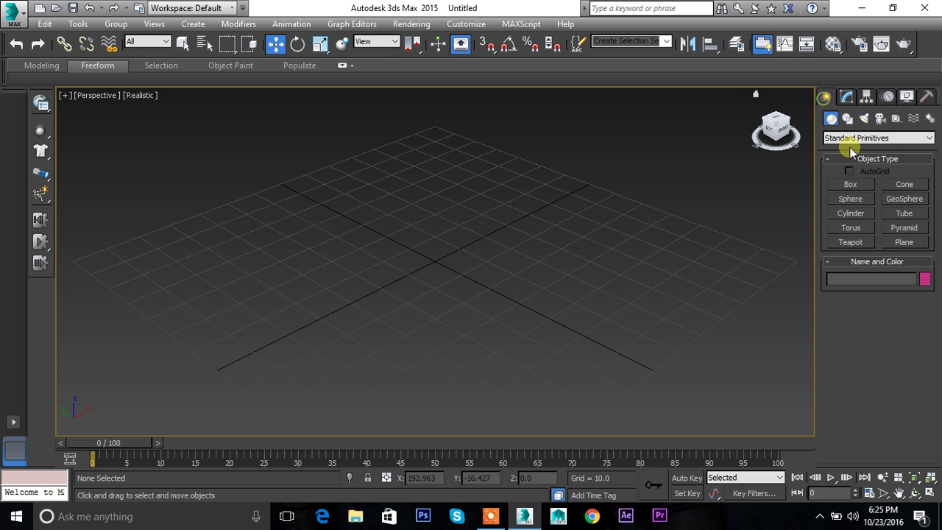
{"action": "left_click", "coordinate": [848, 183]}
{"action": "left_click_drag", "start_coordinate": [342, 221], "coordinate": [389, 404]}
{"action": "left_click", "coordinate": [366, 340]}
{"action": "right_click", "coordinate": [366, 339]}
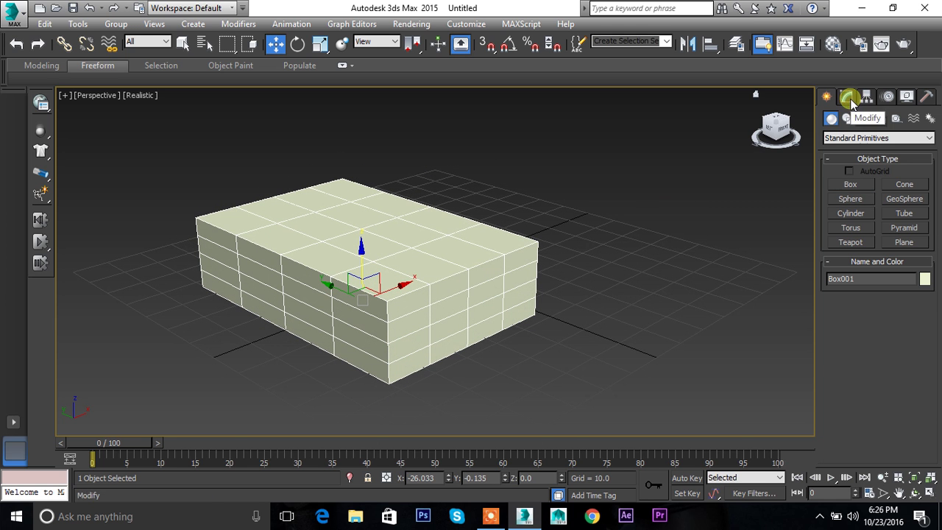
- Apply the Melt modifier to the new box
{"action": "left_click", "coordinate": [846, 96]}
{"action": "left_click", "coordinate": [928, 134]}
{"action": "scroll", "coordinate": [883, 363], "scroll_direction": "down", "scroll_amount": 2}
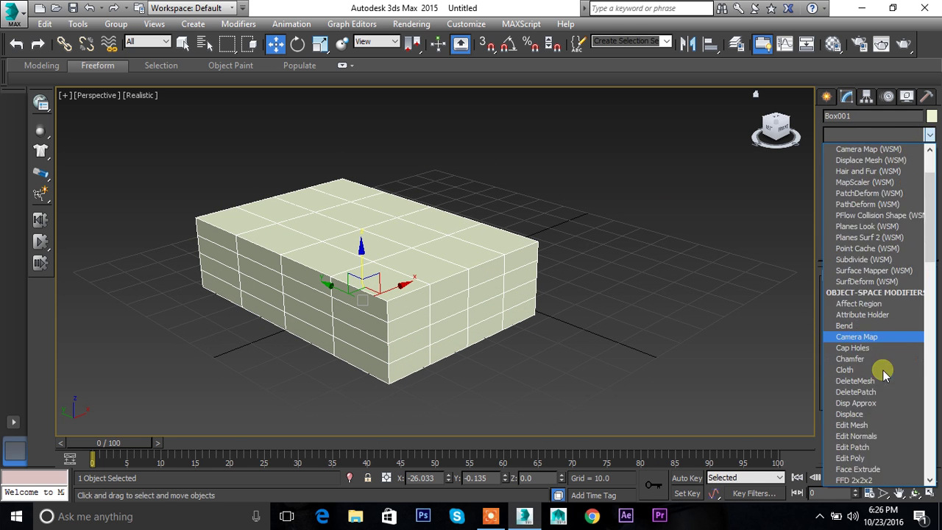
{"action": "scroll", "coordinate": [881, 373], "scroll_direction": "down", "scroll_amount": 1}
{"action": "scroll", "coordinate": [854, 361], "scroll_direction": "down", "scroll_amount": 3}
{"action": "scroll", "coordinate": [852, 402], "scroll_direction": "down", "scroll_amount": 2}
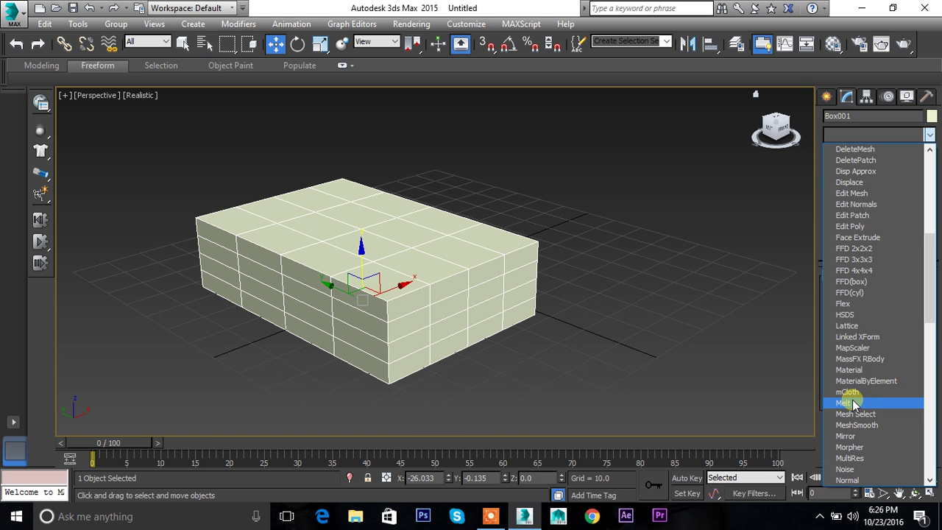
{"action": "scroll", "coordinate": [859, 379], "scroll_direction": "down", "scroll_amount": 1}
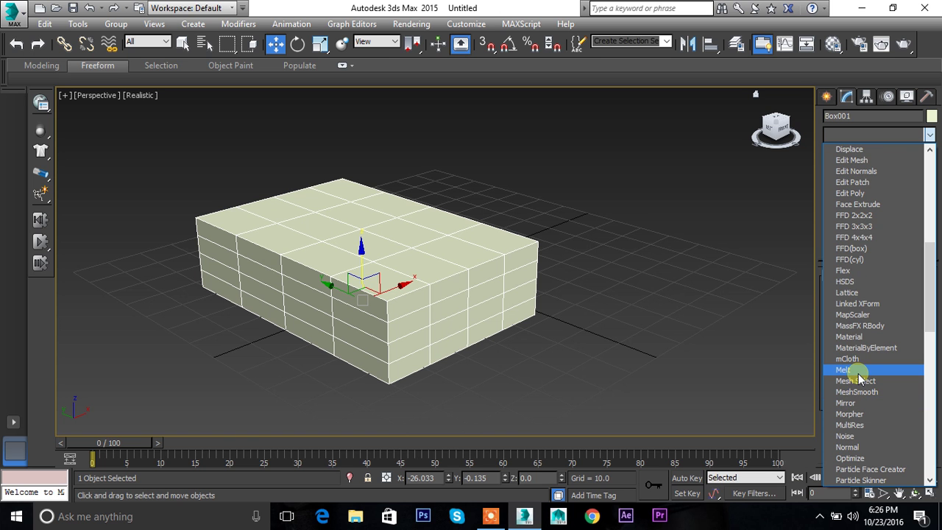
{"action": "left_click", "coordinate": [860, 370]}
- Set the melt amount to 23.0 and the spread to 21.1 percent of melt, keeping Ice solidity
{"action": "middle_click_drag", "start_coordinate": [466, 347], "coordinate": [503, 357], "text": "alt"}
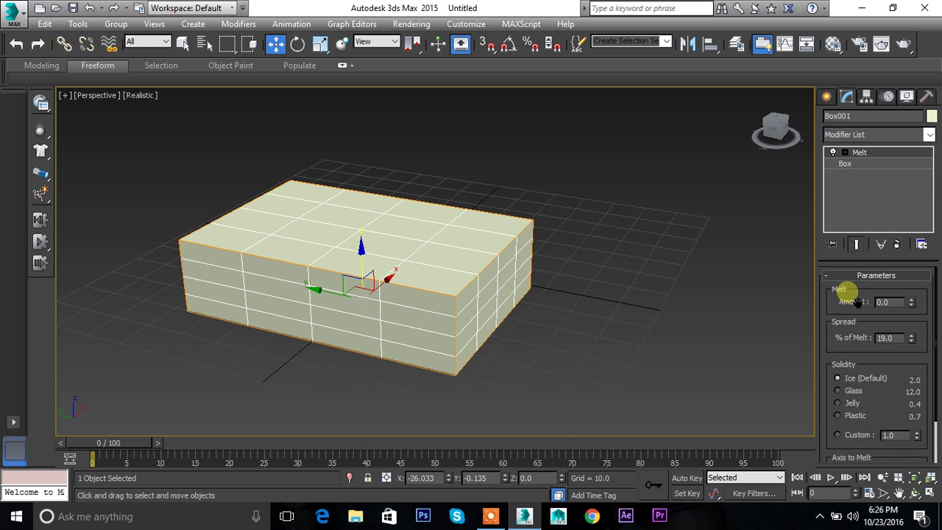
{"action": "left_click_drag", "start_coordinate": [919, 301], "coordinate": [919, 246]}
{"action": "left_click", "coordinate": [848, 387]}
{"action": "left_click_drag", "start_coordinate": [911, 337], "coordinate": [937, 322]}
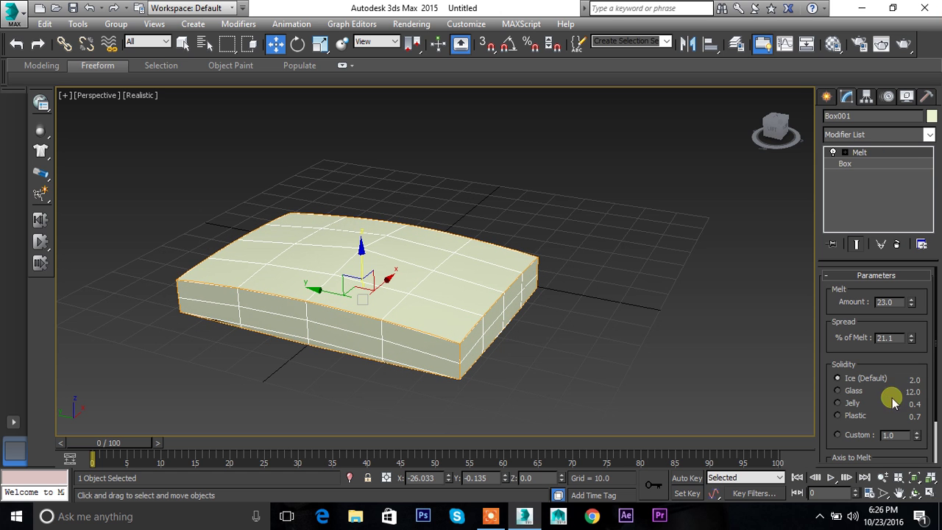
- Compare the Glass, Jelly, Plastic and Ice solidity options on the melted box, and choose Glass
{"action": "left_click", "coordinate": [839, 390]}
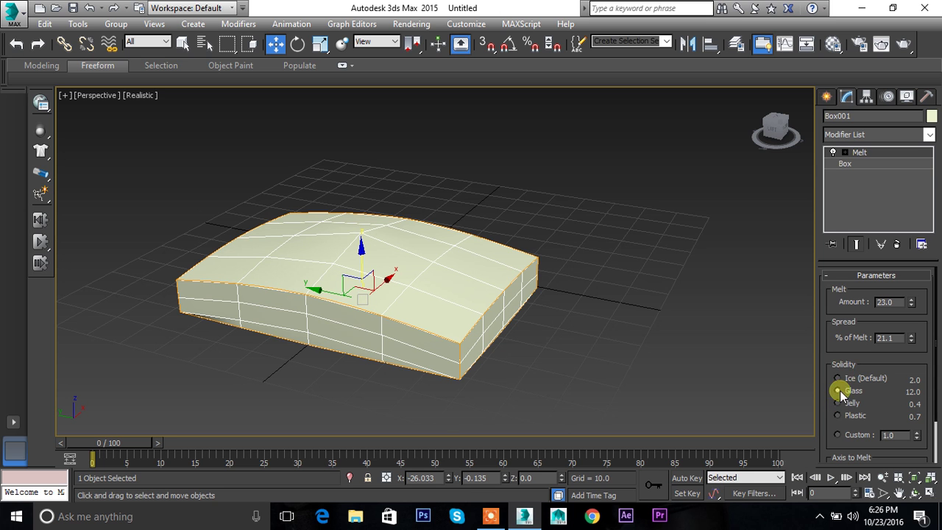
{"action": "left_click", "coordinate": [839, 404]}
{"action": "left_click", "coordinate": [840, 416]}
{"action": "left_click", "coordinate": [838, 378]}
{"action": "left_click", "coordinate": [838, 390]}
- Increase the melt amount further until the box sinks into a dome with almost no height at its corners
{"action": "mouse_move", "coordinate": [892, 399]}
{"action": "left_mouse_down"}
{"action": "mouse_move", "coordinate": [894, 302]}
{"action": "mouse_move", "coordinate": [887, 414]}
{"action": "left_mouse_up"}
{"action": "left_click_drag", "start_coordinate": [910, 297], "coordinate": [910, 278]}
{"action": "left_click_drag", "start_coordinate": [901, 424], "coordinate": [877, 397]}
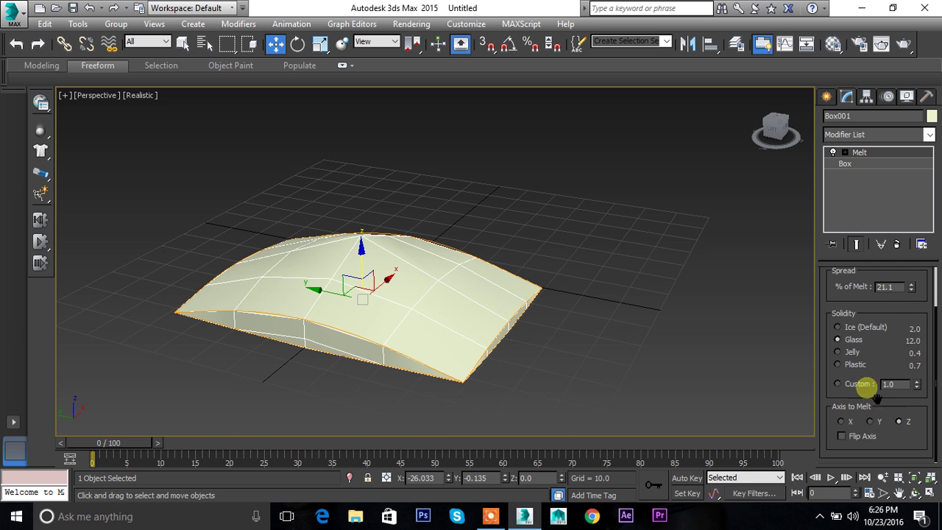
- Try melting along the X and Y axes, set the axis back to Z and turn on Flip Axis
{"action": "left_click", "coordinate": [841, 422]}
{"action": "left_click", "coordinate": [871, 422]}
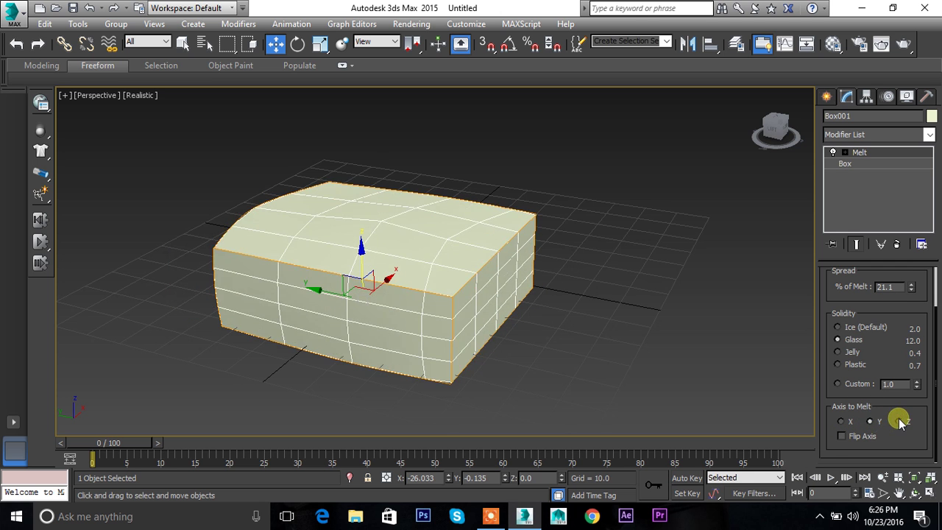
{"action": "left_click", "coordinate": [898, 420]}
{"action": "left_click", "coordinate": [843, 436]}
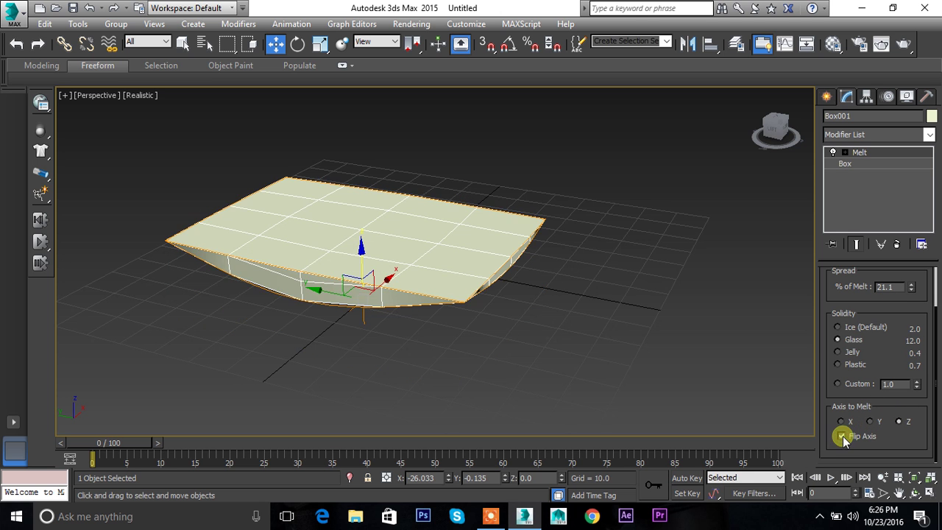
- Turn off Flip Axis on the Melt modifier and delete the melted box
{"action": "left_click", "coordinate": [843, 437]}
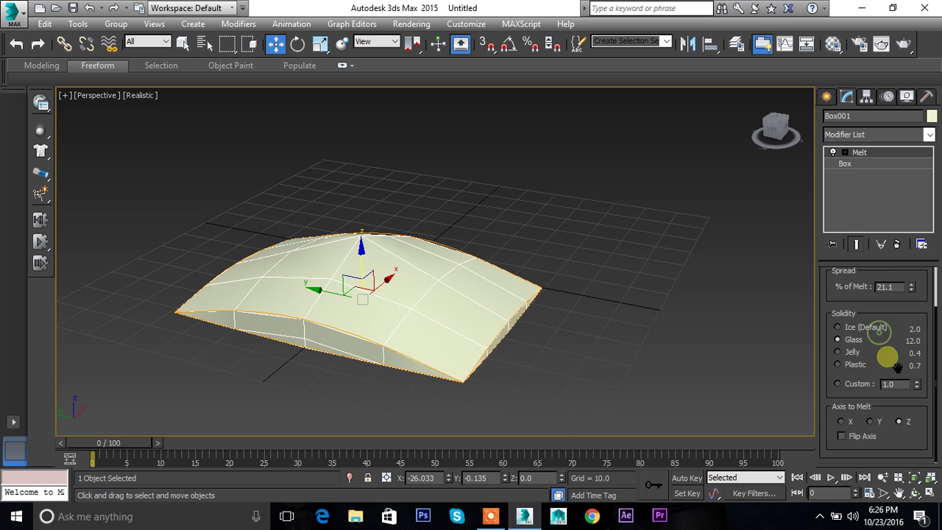
{"action": "scroll", "coordinate": [891, 357], "scroll_direction": "up", "scroll_amount": 2}
{"action": "left_click", "coordinate": [657, 253]}
{"action": "left_click", "coordinate": [401, 301]}
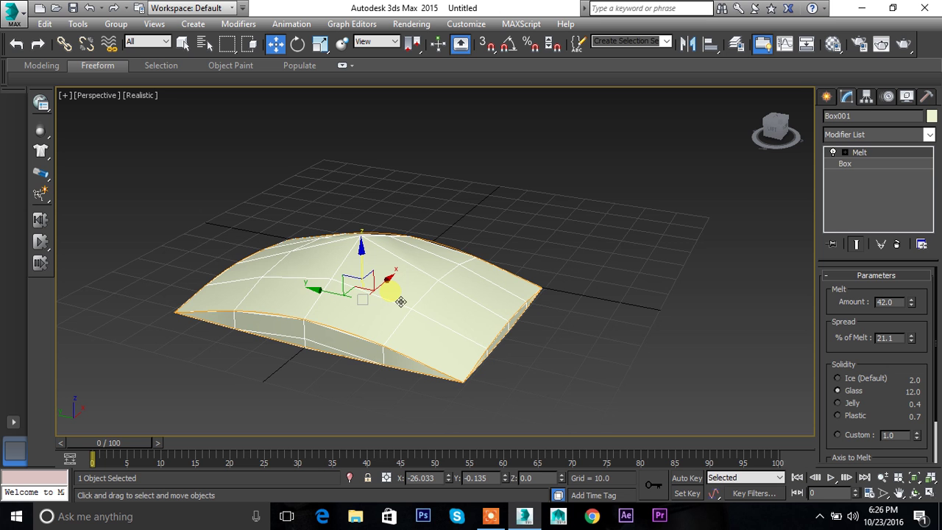
{"action": "key", "text": "Delete"}
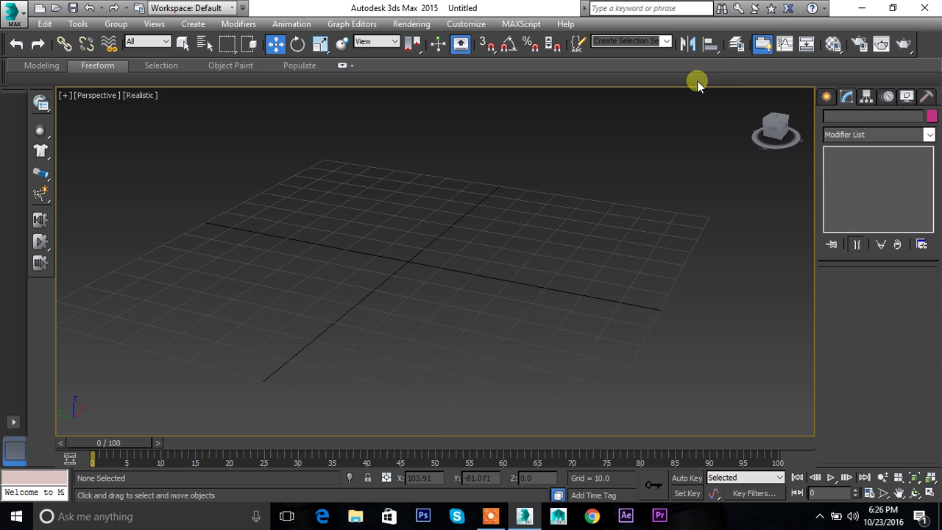
{"action": "left_click", "coordinate": [827, 96]}
{"action": "left_click", "coordinate": [851, 184]}
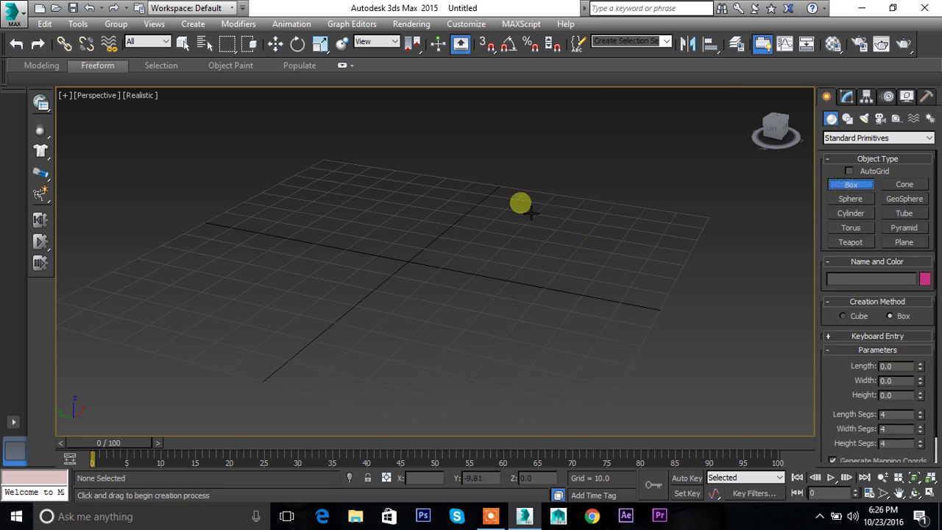
{"action": "left_click_drag", "start_coordinate": [351, 214], "coordinate": [467, 300]}
{"action": "left_click", "coordinate": [467, 269]}
{"action": "right_click", "coordinate": [651, 168]}
{"action": "key", "text": "z"}
{"action": "scroll", "coordinate": [558, 284], "scroll_direction": "down", "scroll_amount": 5}
{"action": "middle_click_drag", "start_coordinate": [547, 300], "coordinate": [556, 293], "text": "alt"}
{"action": "scroll", "coordinate": [560, 295], "scroll_direction": "up", "scroll_amount": 3}
{"action": "scroll", "coordinate": [508, 266], "scroll_direction": "down", "scroll_amount": 8}
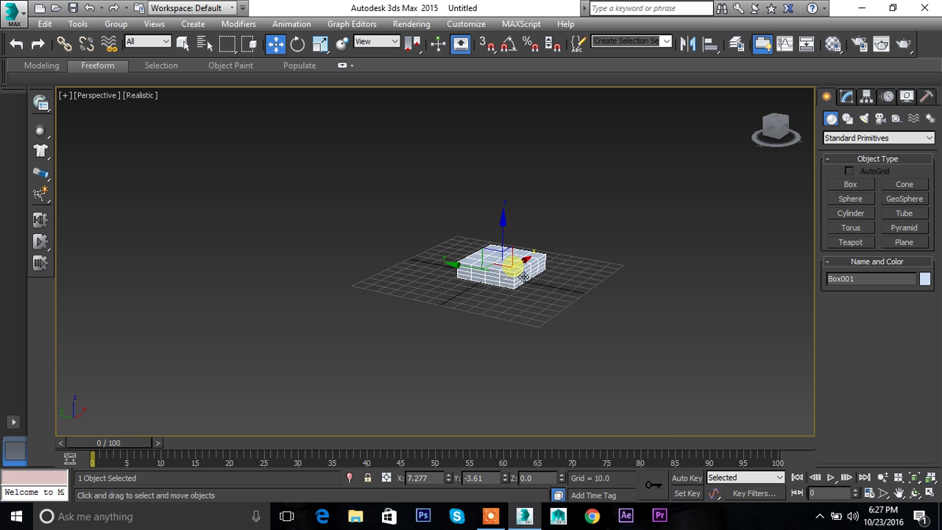
{"action": "key", "text": "z"}
{"action": "scroll", "coordinate": [524, 265], "scroll_direction": "down", "scroll_amount": 4}
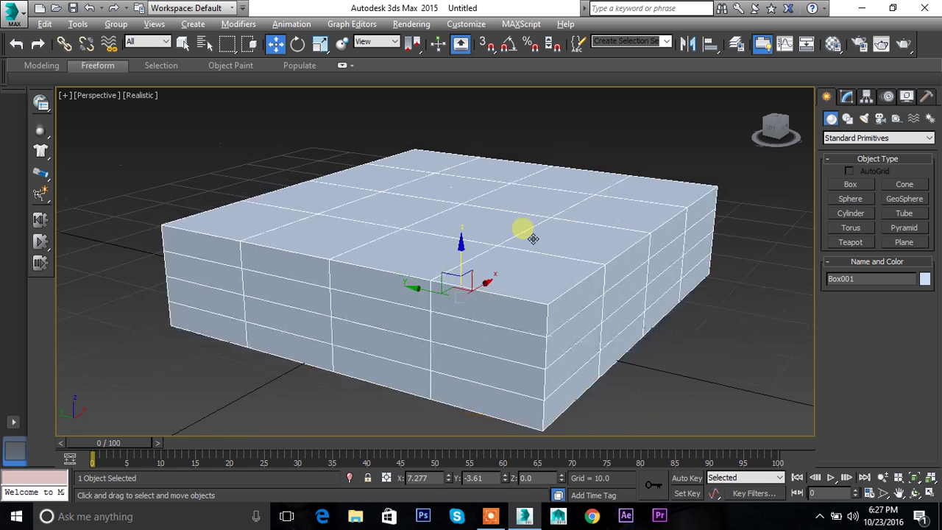
{"action": "left_click", "coordinate": [848, 97]}
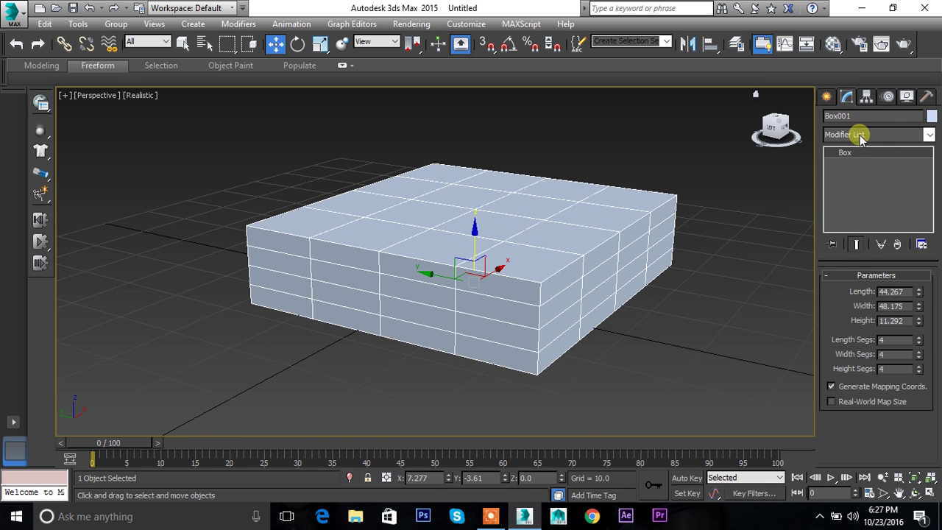
{"action": "left_click", "coordinate": [919, 139]}
{"action": "scroll", "coordinate": [898, 404], "scroll_direction": "down", "scroll_amount": 10}
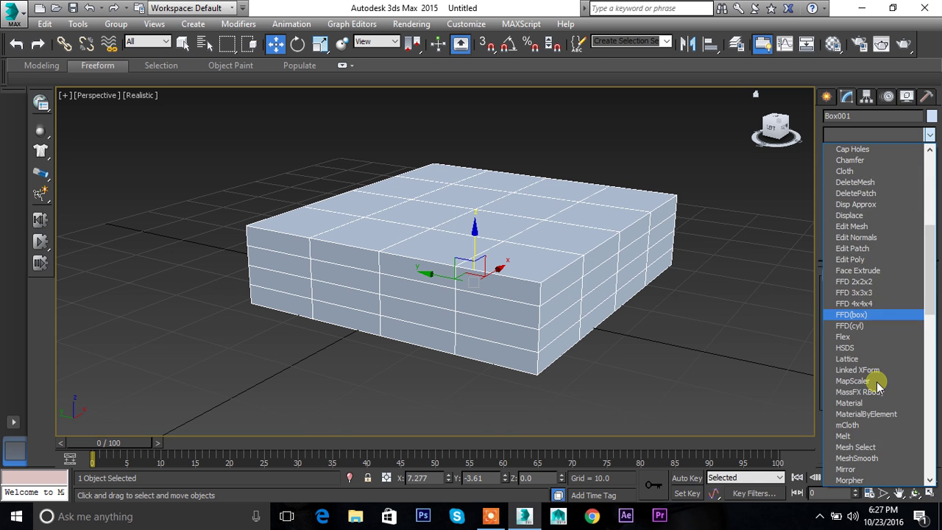
{"action": "scroll", "coordinate": [879, 387], "scroll_direction": "down", "scroll_amount": 1}
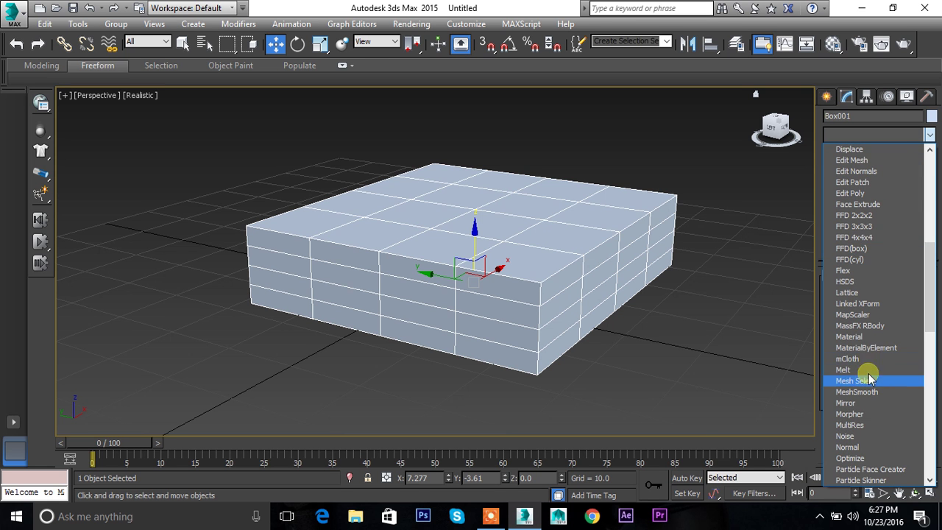
{"action": "scroll", "coordinate": [868, 414], "scroll_direction": "down", "scroll_amount": 1}
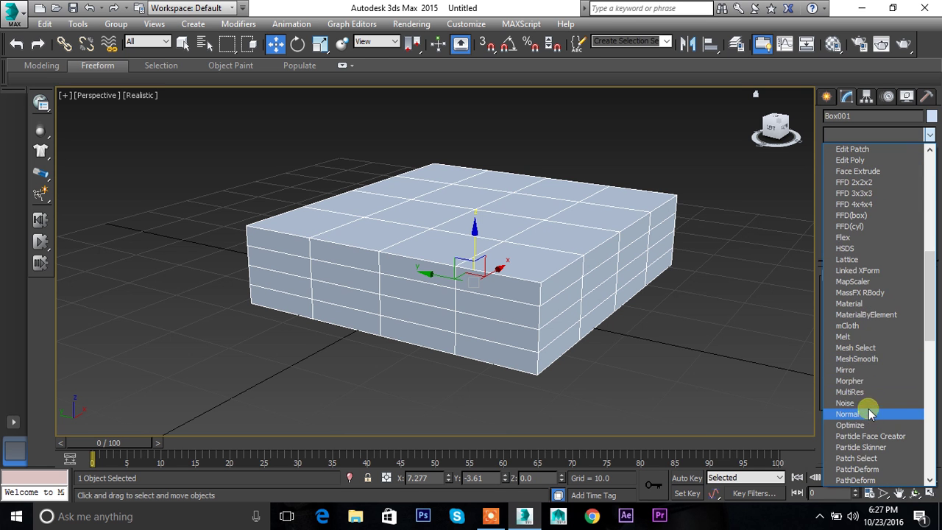
{"action": "left_click", "coordinate": [653, 324]}
{"action": "key", "text": "Delete"}
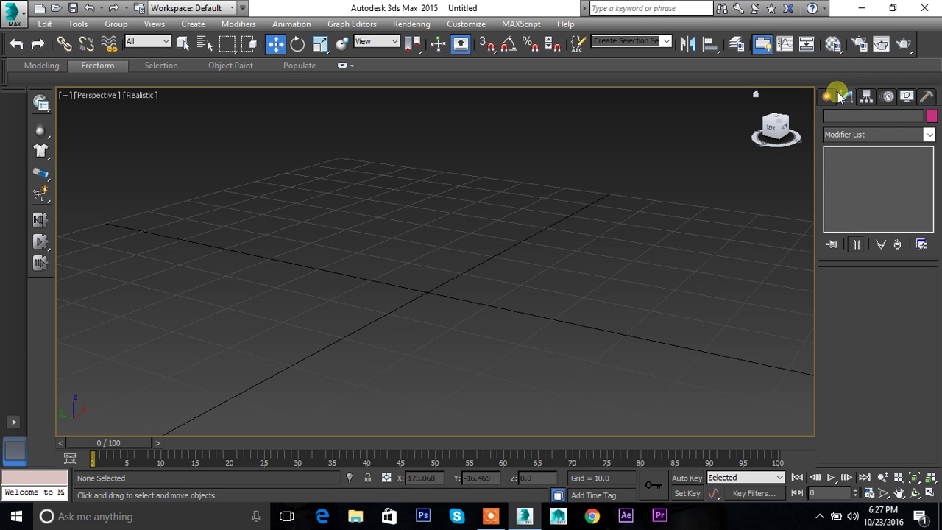
- Draw a plane about 317 long and 219 wide over the grid, discarding a first narrow attempt
{"action": "left_click", "coordinate": [836, 95]}
{"action": "left_click", "coordinate": [894, 242]}
{"action": "left_click_drag", "start_coordinate": [155, 162], "coordinate": [569, 296]}
{"action": "scroll", "coordinate": [574, 299], "scroll_direction": "down", "scroll_amount": 3}
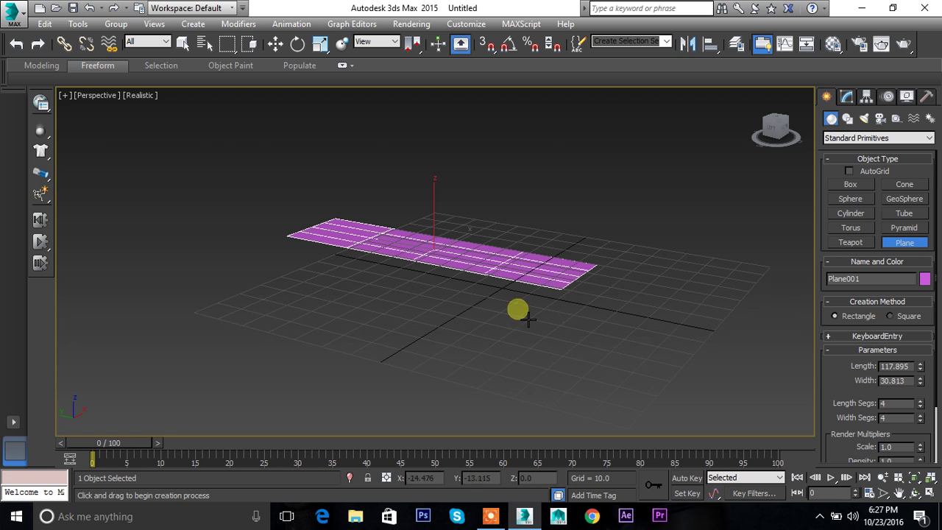
{"action": "key", "text": "Delete"}
{"action": "left_click_drag", "start_coordinate": [256, 155], "coordinate": [708, 521]}
{"action": "right_click", "coordinate": [652, 297]}
- Set both the length and width segments of the plane to 25
{"action": "left_click", "coordinate": [847, 96]}
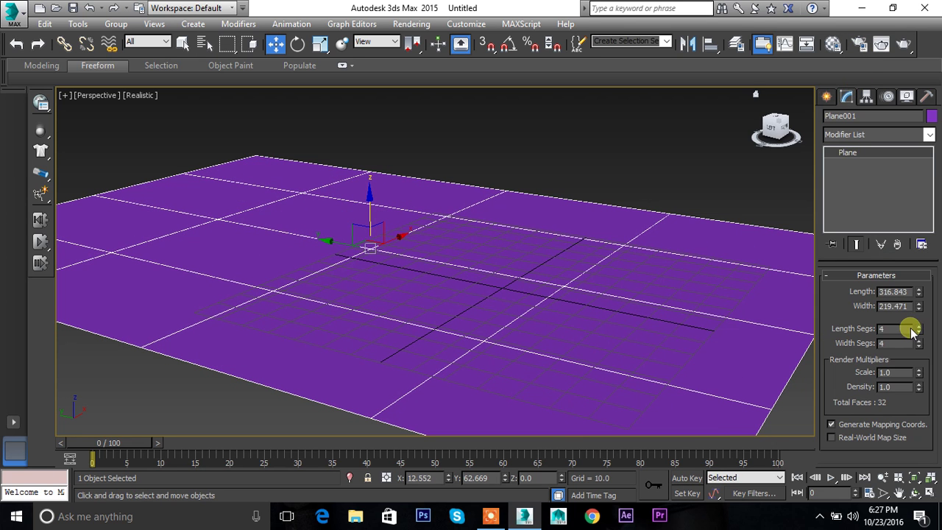
{"action": "type", "text": "25"}
{"action": "key", "text": "Tab"}
{"action": "type", "text": "25"}
{"action": "key", "text": "Tab"}
{"action": "left_click", "coordinate": [640, 178]}
{"action": "left_click", "coordinate": [595, 204]}
- Apply the Noise modifier to the segmented plane
{"action": "left_click", "coordinate": [929, 135]}
{"action": "scroll", "coordinate": [879, 388], "scroll_direction": "down", "scroll_amount": 12}
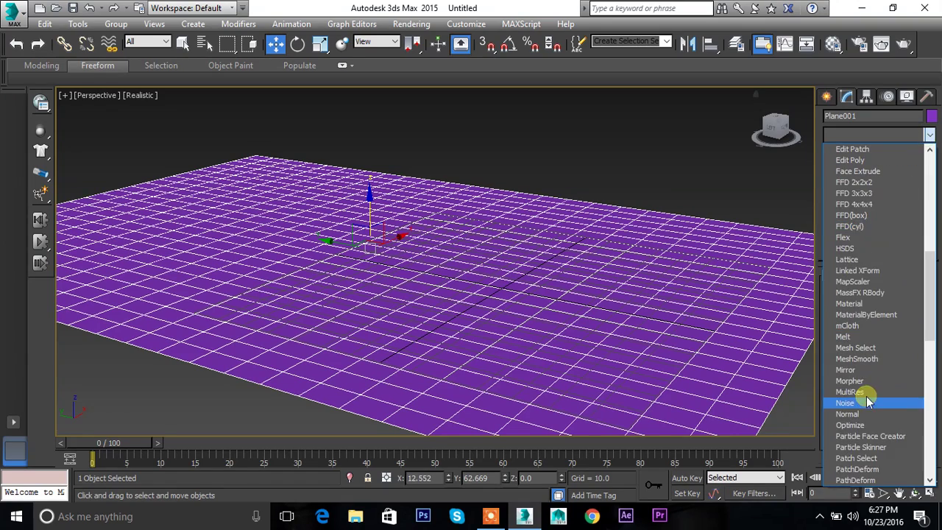
{"action": "left_click", "coordinate": [861, 403]}
{"action": "middle_click_drag", "start_coordinate": [613, 189], "coordinate": [500, 242], "text": "alt"}
{"action": "left_click", "coordinate": [655, 175]}
{"action": "left_click", "coordinate": [454, 269]}
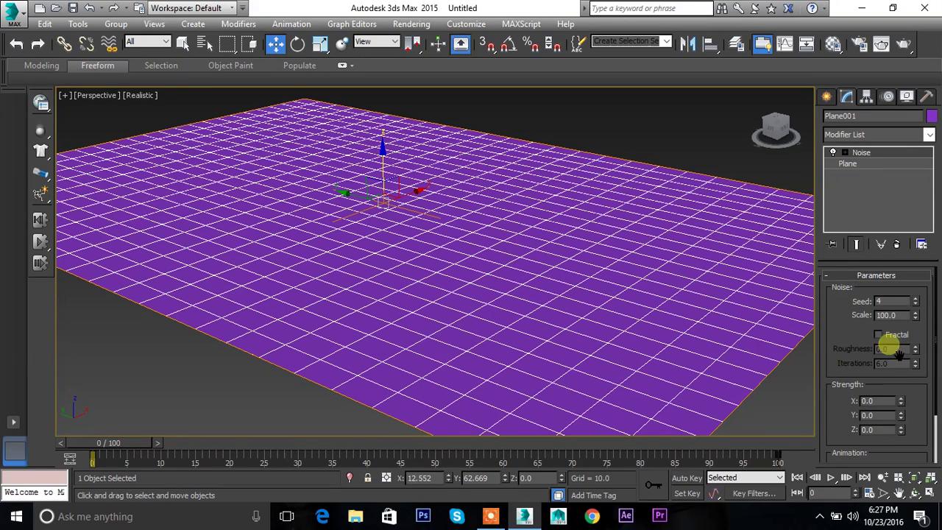
- Set the noise strength to 5.08 in X, 5.99 in Y and 4.24 in Z
{"action": "left_click_drag", "start_coordinate": [910, 401], "coordinate": [893, 122]}
{"action": "left_click_drag", "start_coordinate": [899, 419], "coordinate": [931, 519]}
{"action": "left_click_drag", "start_coordinate": [901, 429], "coordinate": [849, 107]}
{"action": "left_click", "coordinate": [717, 136]}
{"action": "middle_click_drag", "start_coordinate": [718, 137], "coordinate": [644, 253], "text": "alt"}
{"action": "left_click", "coordinate": [642, 271]}
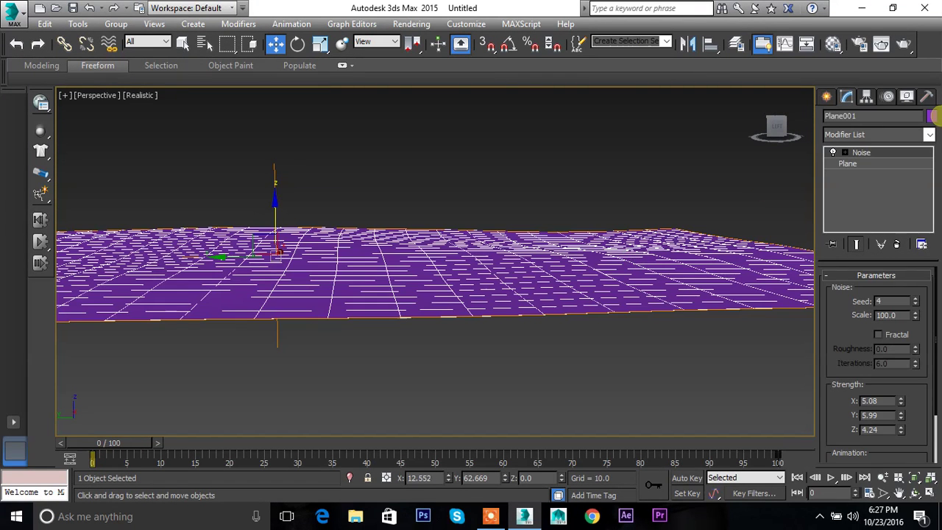
- Change the plane's object colour to grey
{"action": "left_click", "coordinate": [932, 116]}
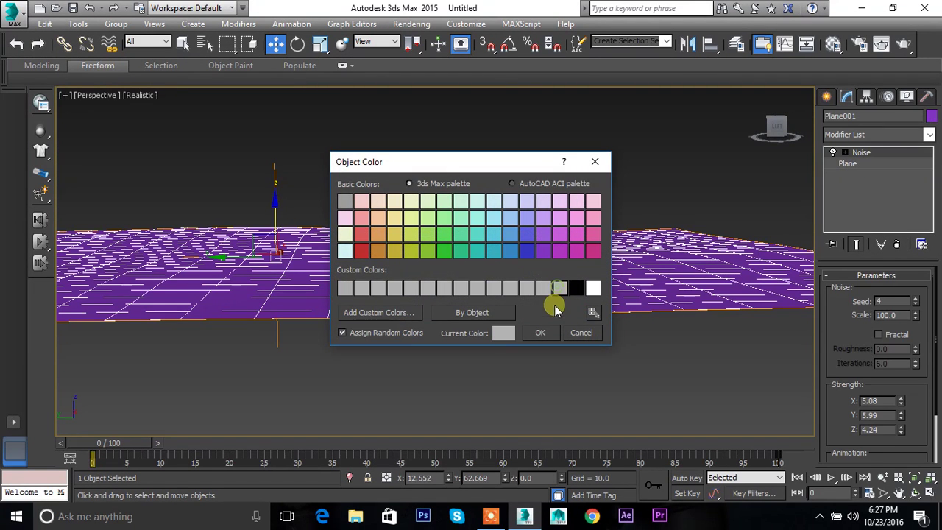
{"action": "left_click", "coordinate": [553, 331]}
{"action": "middle_click_drag", "start_coordinate": [574, 378], "coordinate": [565, 280], "text": "alt"}
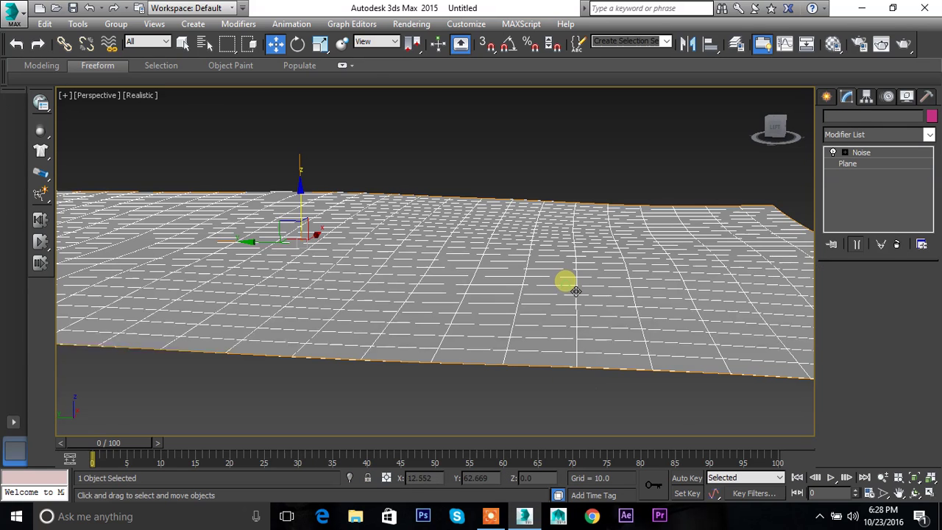
- Turn on Fractal for the noise and raise its roughness to 0.79
{"action": "left_click", "coordinate": [879, 335]}
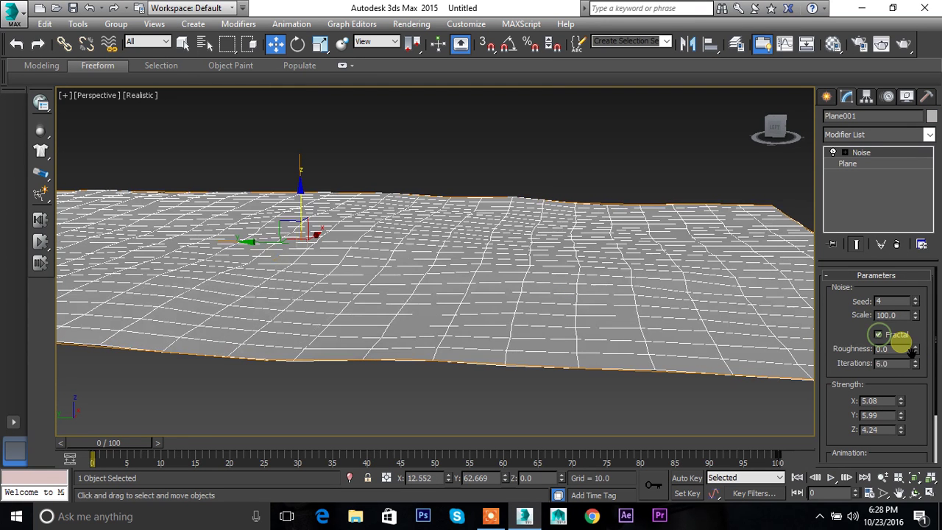
{"action": "left_click_drag", "start_coordinate": [913, 351], "coordinate": [894, 194]}
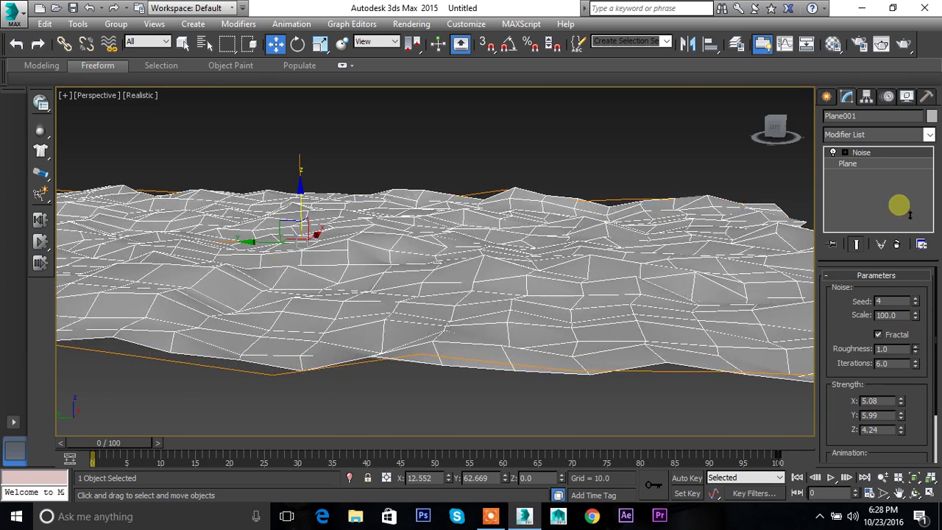
{"action": "left_click", "coordinate": [725, 189]}
{"action": "scroll", "coordinate": [559, 243], "scroll_direction": "up", "scroll_amount": 5}
{"action": "scroll", "coordinate": [547, 247], "scroll_direction": "down", "scroll_amount": 5}
{"action": "scroll", "coordinate": [533, 276], "scroll_direction": "down", "scroll_amount": 2}
{"action": "left_click", "coordinate": [507, 311]}
- Increase the base plane's segments beneath the Noise modifier to 32 in length and 39 in width
{"action": "left_click", "coordinate": [839, 164]}
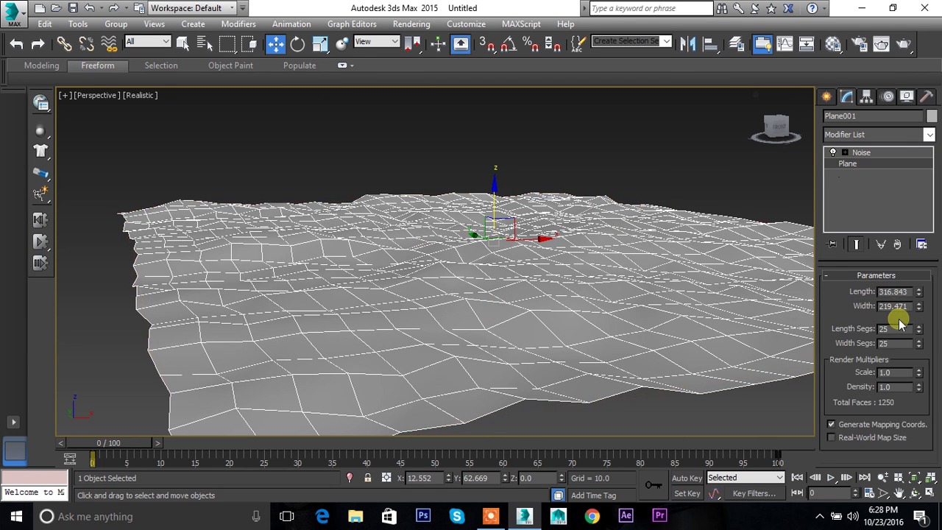
{"action": "left_click", "coordinate": [918, 326]}
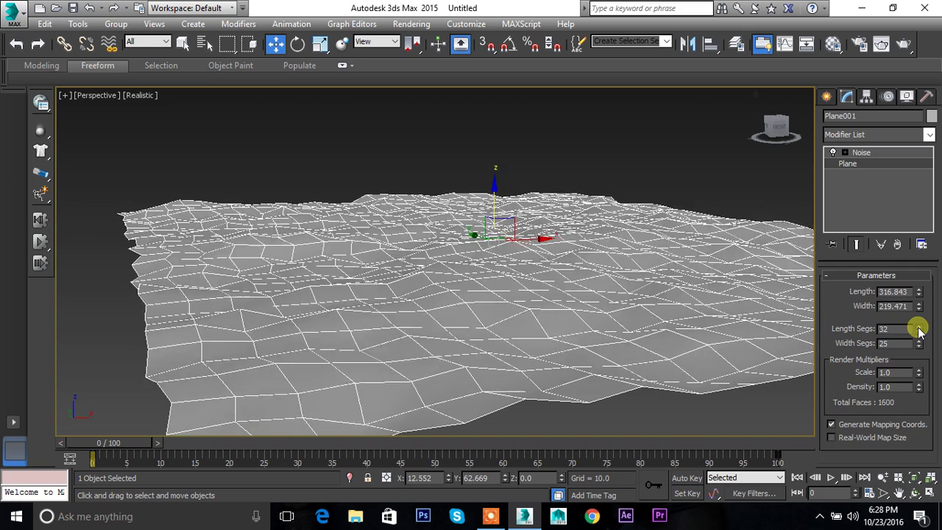
{"action": "left_click", "coordinate": [918, 341]}
{"action": "left_click", "coordinate": [918, 340]}
{"action": "left_click", "coordinate": [919, 340]}
{"action": "left_click", "coordinate": [918, 340]}
{"action": "left_click", "coordinate": [918, 339]}
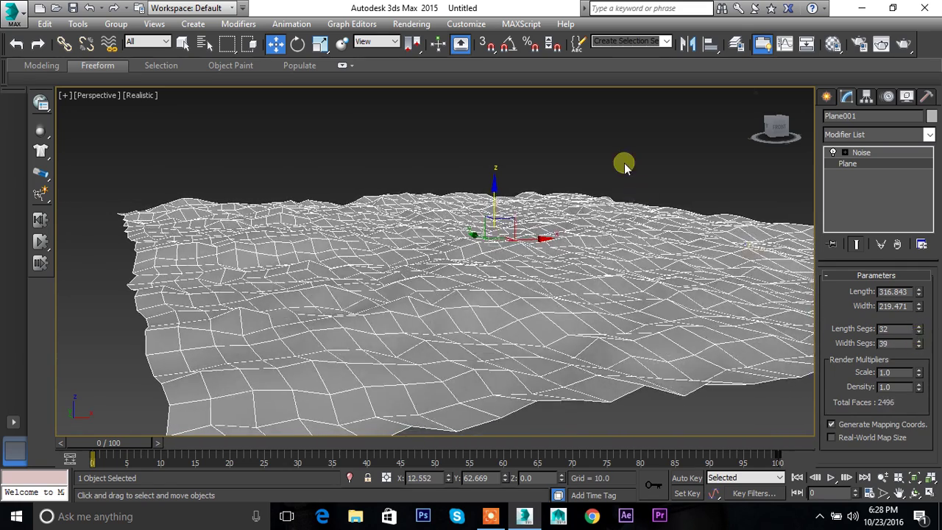
{"action": "left_click", "coordinate": [622, 164]}
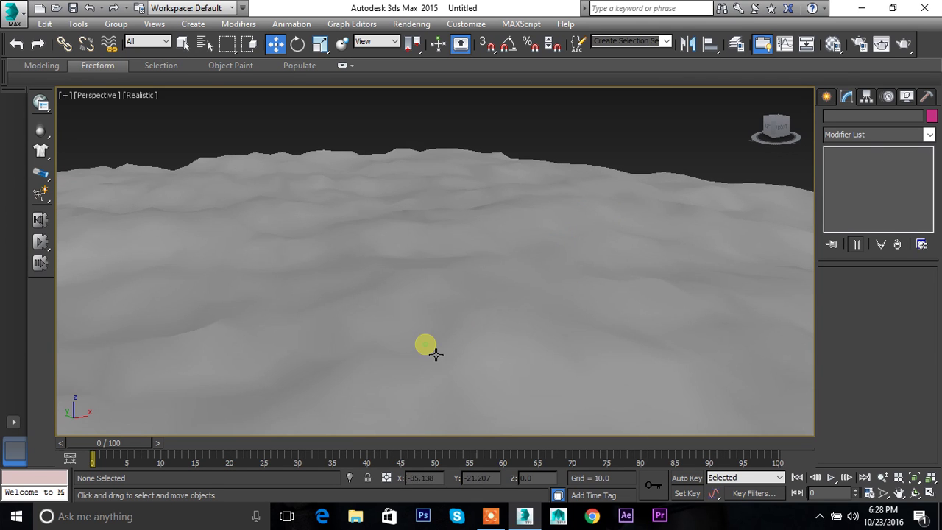
{"action": "left_click", "coordinate": [432, 353]}
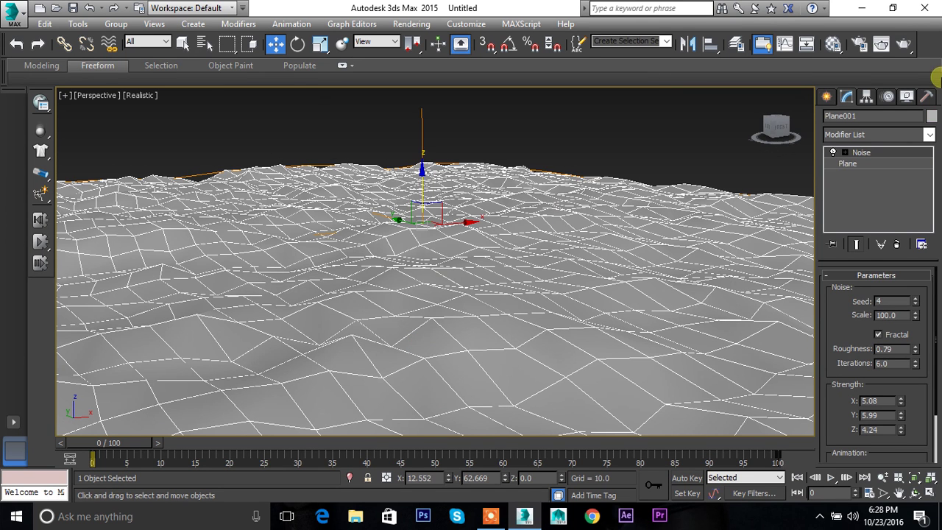
- Recolour the noisy plane orange-brown and check it deselected as sandy terrain
{"action": "left_click", "coordinate": [932, 116]}
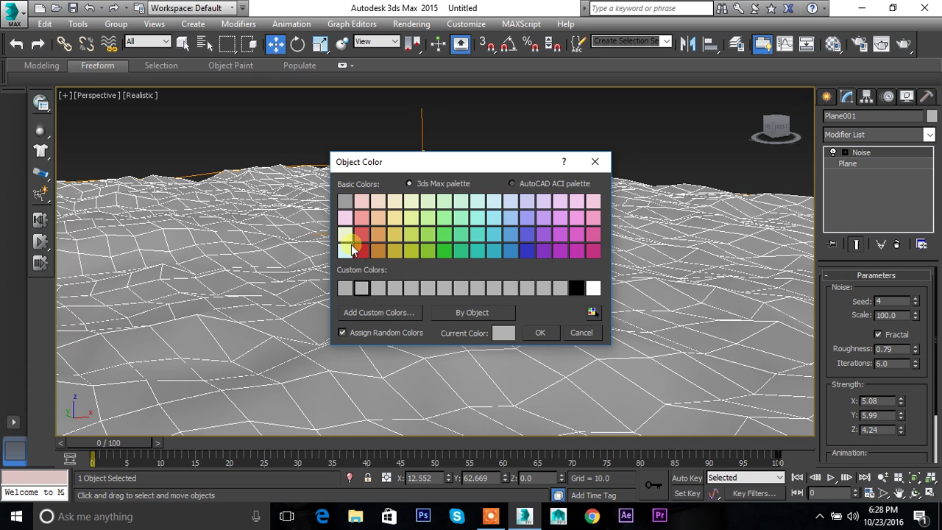
{"action": "left_click", "coordinate": [537, 333]}
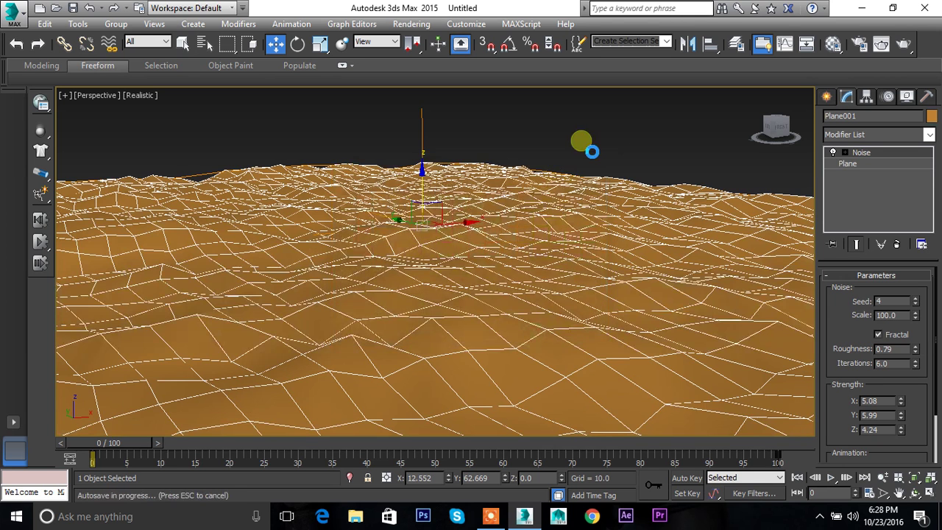
{"action": "left_click", "coordinate": [580, 145]}
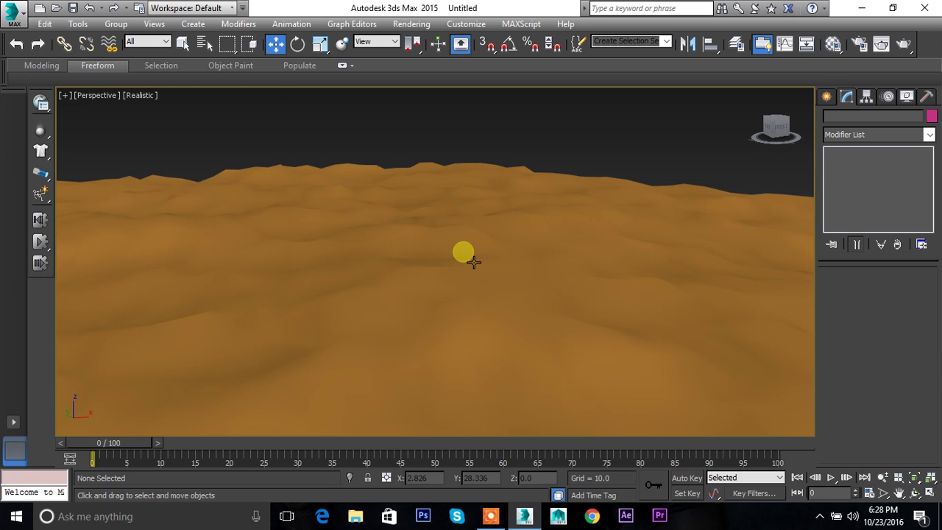
{"action": "left_click", "coordinate": [473, 261]}
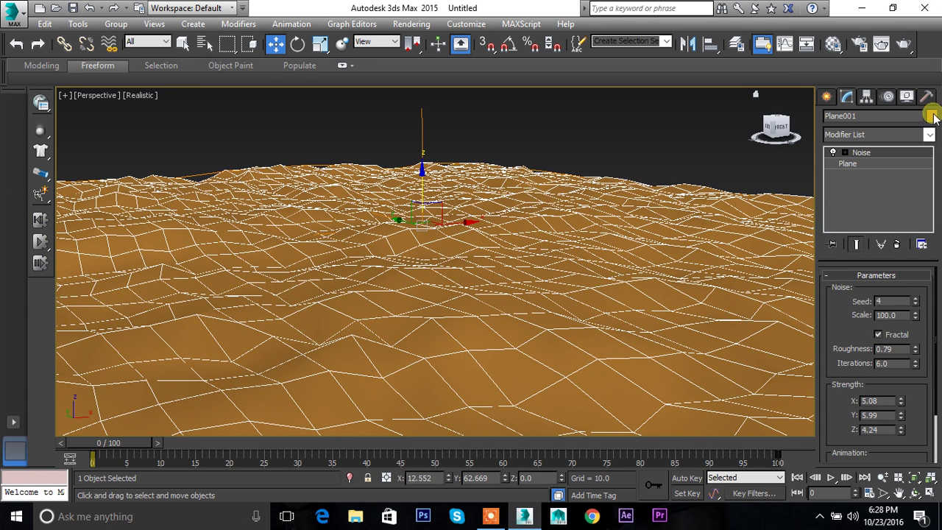
- Recolour the noisy plane light blue and check it deselected as a water surface
{"action": "left_click", "coordinate": [511, 233]}
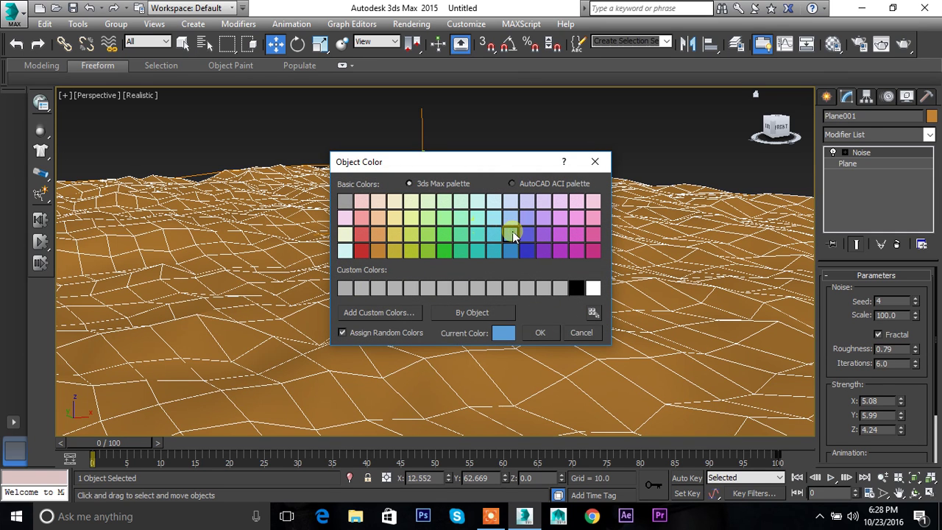
{"action": "left_click", "coordinate": [571, 137]}
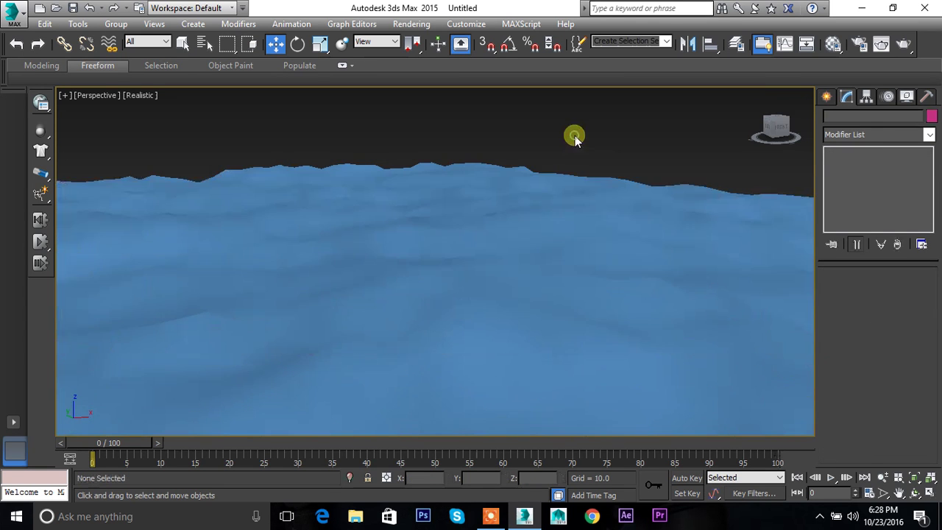
{"action": "left_click", "coordinate": [476, 206]}
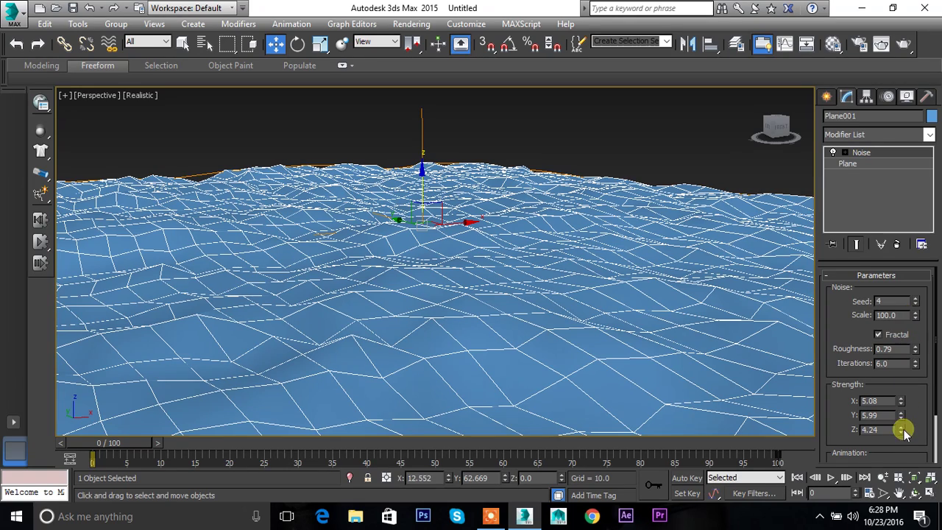
- Lower the noise Z strength to 1.06 for calmer waves and remove the Noise modifier from the plane
{"action": "left_click_drag", "start_coordinate": [900, 429], "coordinate": [912, 482]}
{"action": "left_click", "coordinate": [700, 165]}
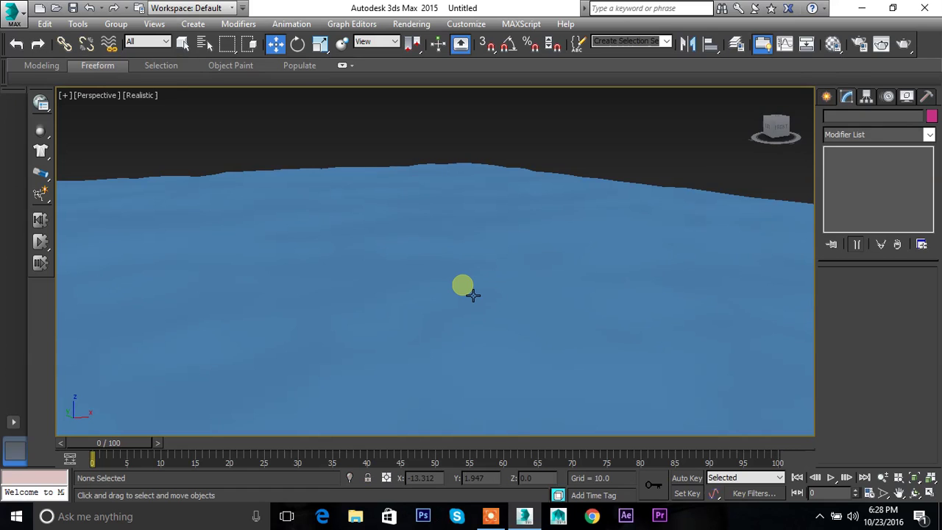
{"action": "left_click", "coordinate": [473, 295]}
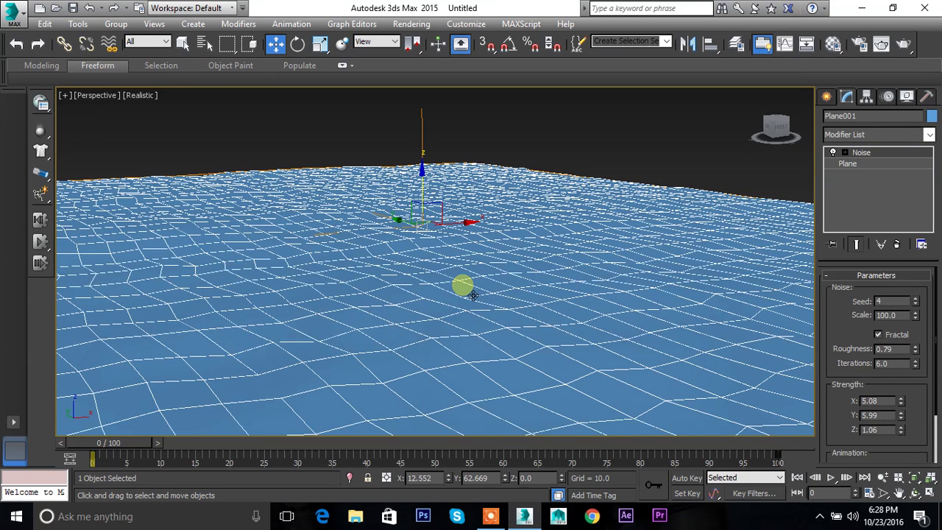
{"action": "left_click", "coordinate": [896, 244]}
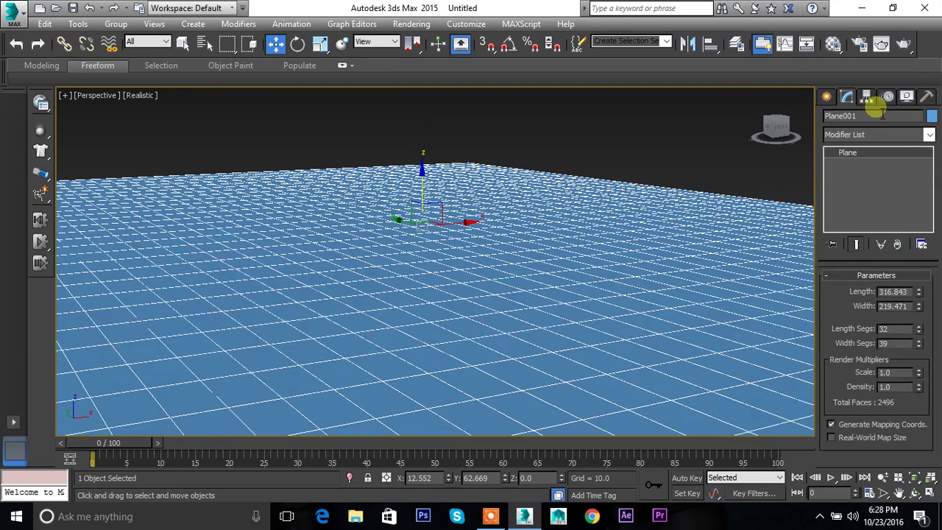
{"action": "left_click", "coordinate": [927, 138]}
{"action": "scroll", "coordinate": [884, 365], "scroll_direction": "down", "scroll_amount": 5}
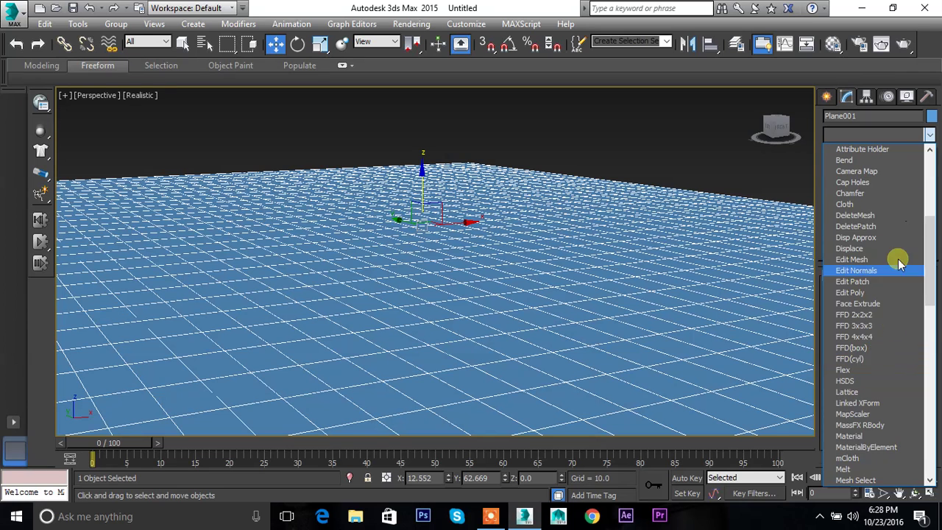
{"action": "scroll", "coordinate": [868, 415], "scroll_direction": "down", "scroll_amount": 3}
{"action": "scroll", "coordinate": [871, 412], "scroll_direction": "down", "scroll_amount": 5}
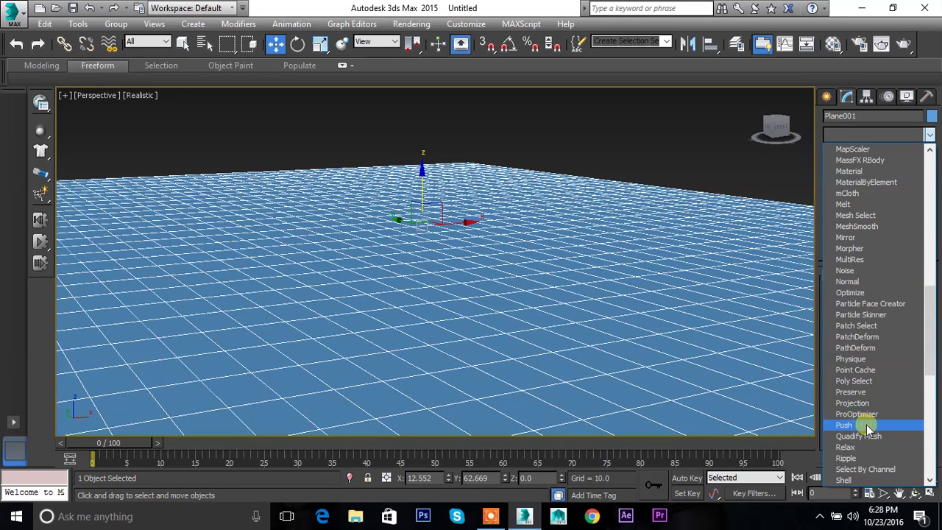
{"action": "left_click", "coordinate": [647, 157]}
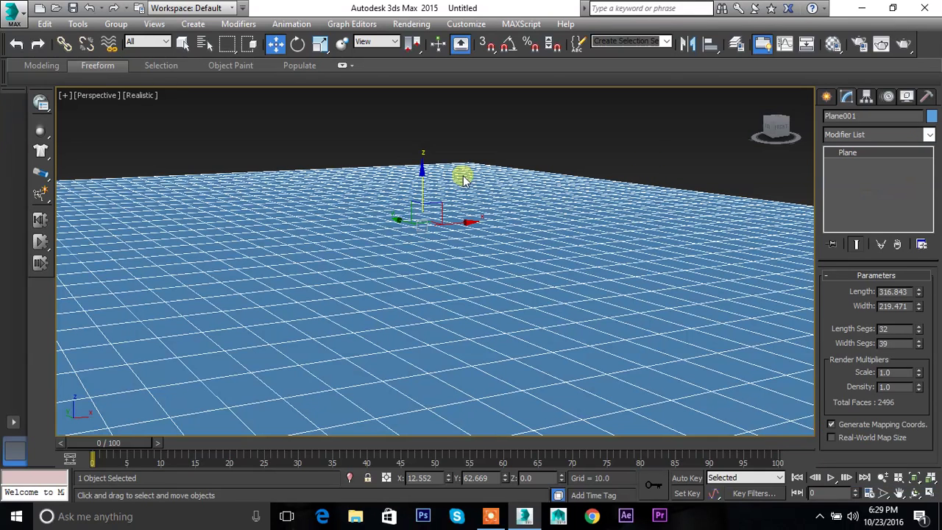
- Delete the plane and create a box about 127 long, 47 wide and 24 high
{"action": "key", "text": "Delete"}
{"action": "left_click", "coordinate": [827, 95]}
{"action": "left_click", "coordinate": [832, 184]}
{"action": "left_click_drag", "start_coordinate": [270, 221], "coordinate": [258, 419]}
{"action": "left_click", "coordinate": [250, 317]}
{"action": "right_click", "coordinate": [252, 317]}
{"action": "middle_click_drag", "start_coordinate": [348, 308], "coordinate": [446, 328]}
{"action": "scroll", "coordinate": [429, 322], "scroll_direction": "down", "scroll_amount": 2}
{"action": "left_click", "coordinate": [851, 95]}
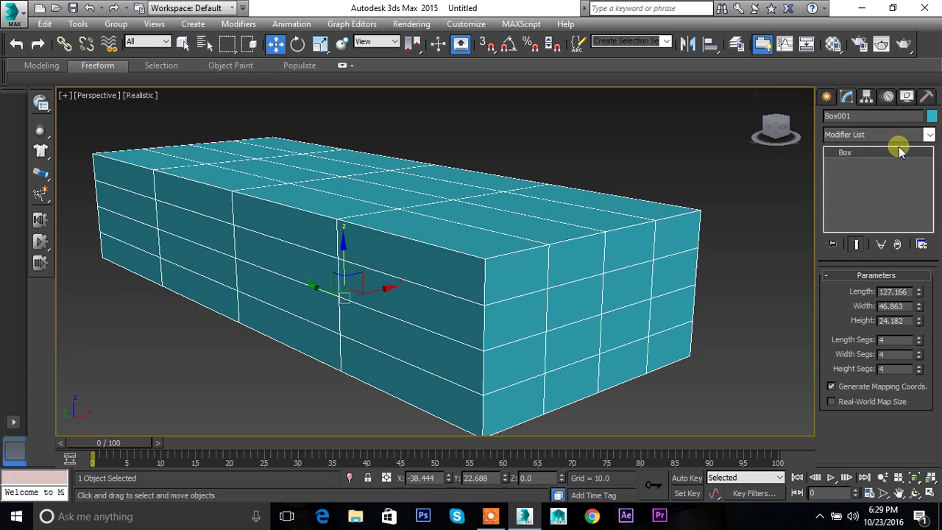
- Apply a Push modifier to the box
{"action": "left_click", "coordinate": [927, 136]}
{"action": "scroll", "coordinate": [883, 315], "scroll_direction": "down", "scroll_amount": 15}
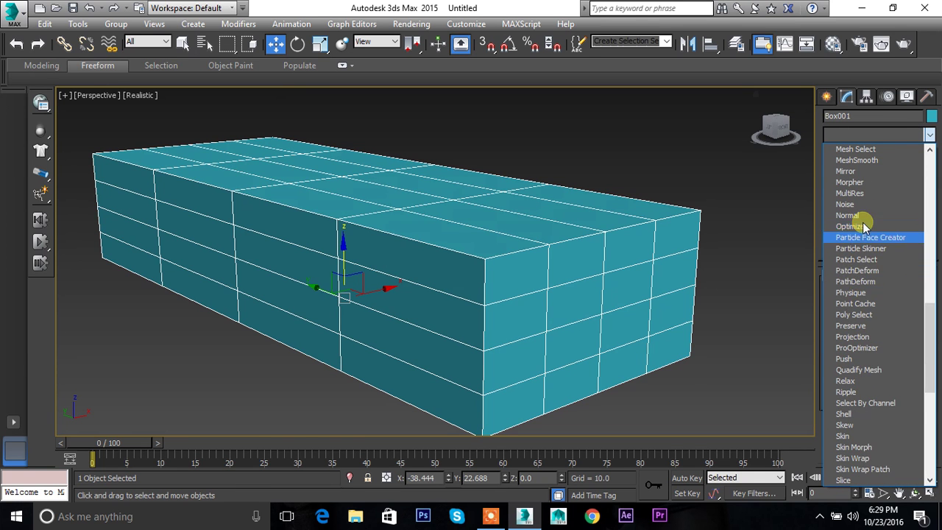
{"action": "scroll", "coordinate": [863, 226], "scroll_direction": "down", "scroll_amount": 3}
{"action": "left_click", "coordinate": [860, 269]}
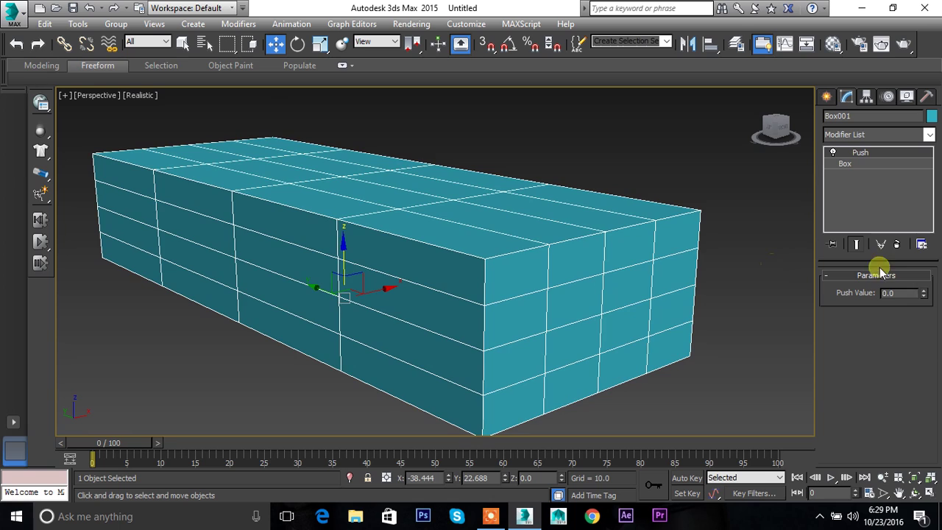
- Inflate the box by raising the push value to 17.644 and inspect the shape from other angles
{"action": "left_click_drag", "start_coordinate": [924, 292], "coordinate": [776, 122]}
{"action": "scroll", "coordinate": [702, 223], "scroll_direction": "down", "scroll_amount": 3}
{"action": "middle_click_drag", "start_coordinate": [708, 263], "coordinate": [726, 256], "text": "alt"}
{"action": "left_click_drag", "start_coordinate": [924, 293], "coordinate": [895, 244]}
{"action": "scroll", "coordinate": [609, 223], "scroll_direction": "down", "scroll_amount": 3}
{"action": "middle_click_drag", "start_coordinate": [610, 223], "coordinate": [660, 261], "text": "alt"}
{"action": "scroll", "coordinate": [615, 259], "scroll_direction": "down", "scroll_amount": 1}
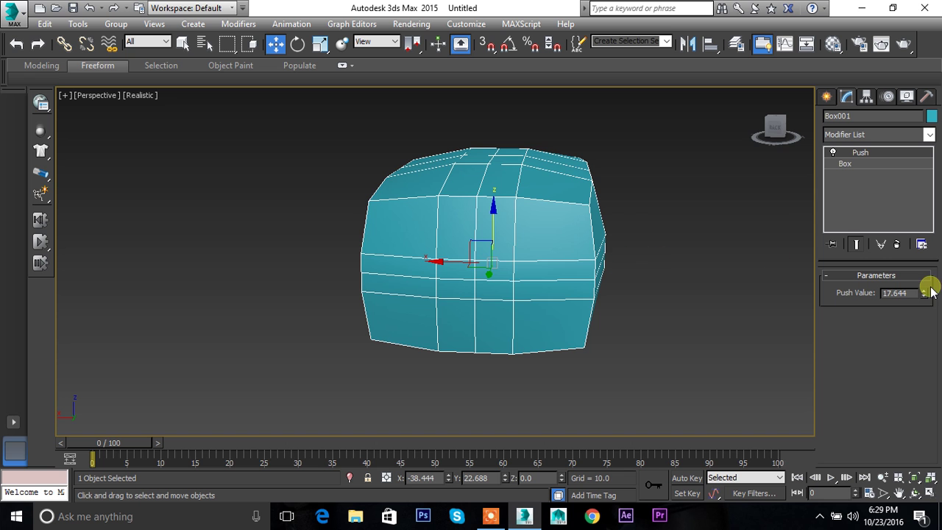
- Lower the push value, remove the Push modifier and apply a Relax modifier to the box instead
{"action": "mouse_move", "coordinate": [924, 293]}
{"action": "left_mouse_down"}
{"action": "mouse_move", "coordinate": [908, 166]}
{"action": "mouse_move", "coordinate": [928, 307]}
{"action": "left_mouse_up"}
{"action": "left_click", "coordinate": [899, 245]}
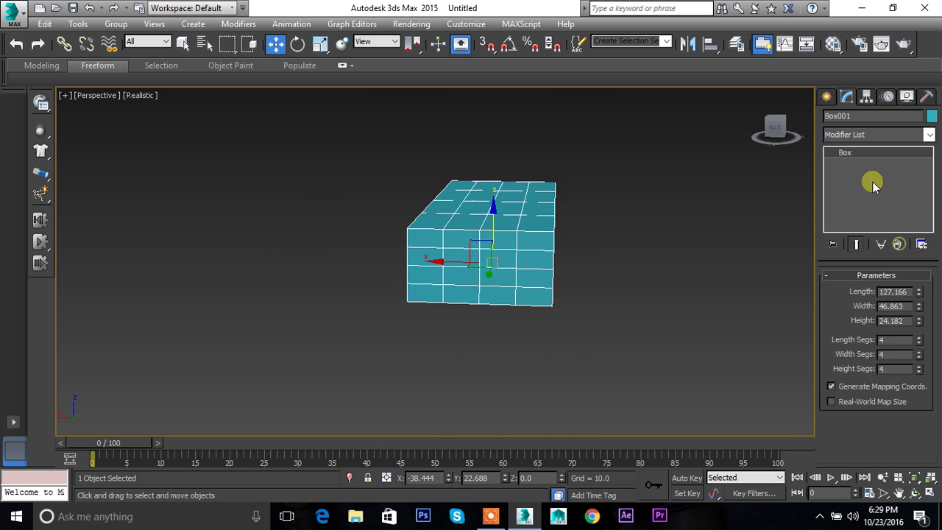
{"action": "left_click", "coordinate": [925, 136]}
{"action": "scroll", "coordinate": [886, 383], "scroll_direction": "down", "scroll_amount": 10}
{"action": "scroll", "coordinate": [879, 394], "scroll_direction": "down", "scroll_amount": 5}
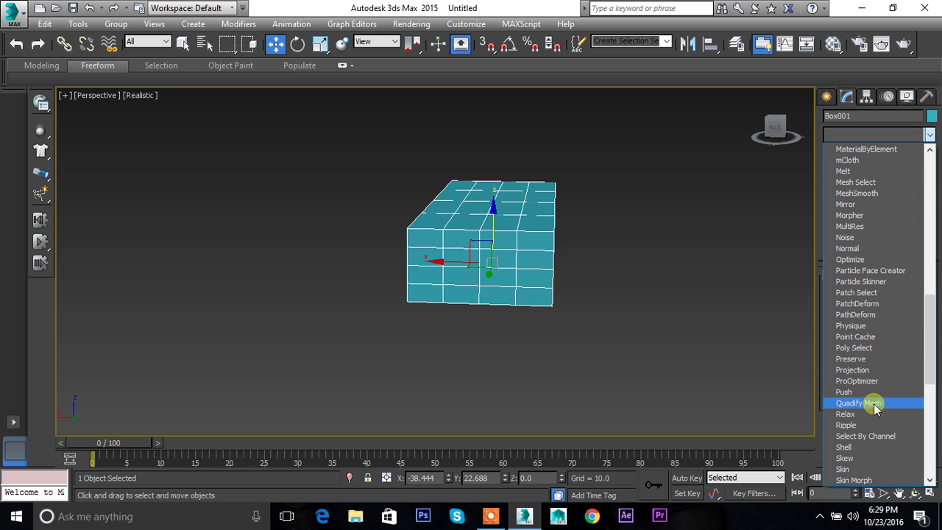
{"action": "left_click", "coordinate": [845, 414]}
- Check the relaxed box up close and compare it with the Relax modifier switched off and on
{"action": "scroll", "coordinate": [532, 231], "scroll_direction": "up", "scroll_amount": 5}
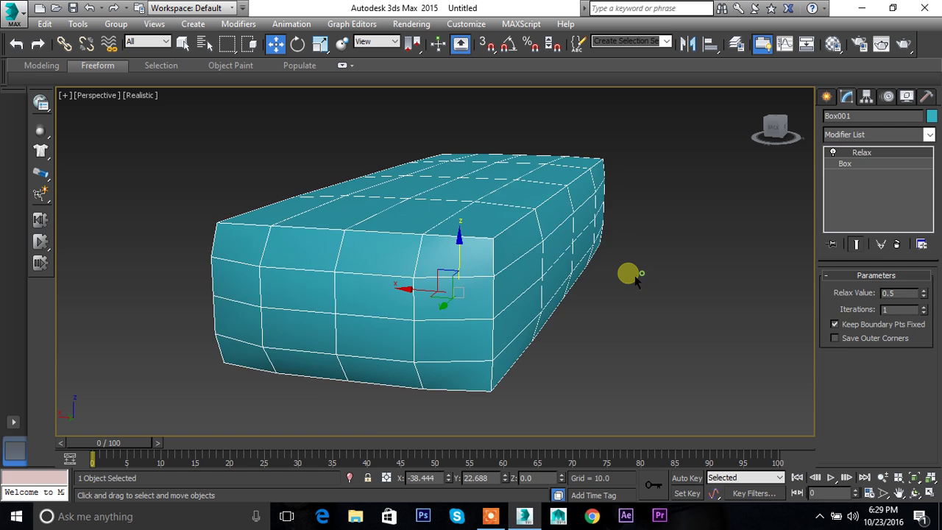
{"action": "scroll", "coordinate": [636, 281], "scroll_direction": "up", "scroll_amount": 1}
{"action": "left_click", "coordinate": [641, 287]}
{"action": "left_click", "coordinate": [582, 307]}
{"action": "left_click", "coordinate": [660, 261]}
{"action": "left_click", "coordinate": [479, 234]}
{"action": "left_click", "coordinate": [836, 154]}
{"action": "left_click", "coordinate": [836, 154]}
{"action": "left_click", "coordinate": [836, 154]}
{"action": "left_click", "coordinate": [836, 154]}
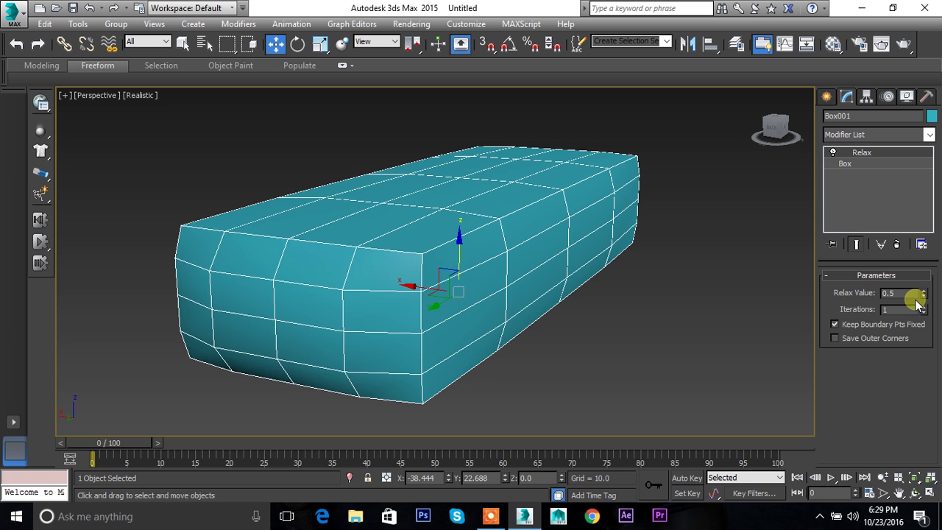
- Set the relax value to 1.0 and the iterations to 9, and check the rounded box deselected
{"action": "left_click_drag", "start_coordinate": [924, 294], "coordinate": [921, 256]}
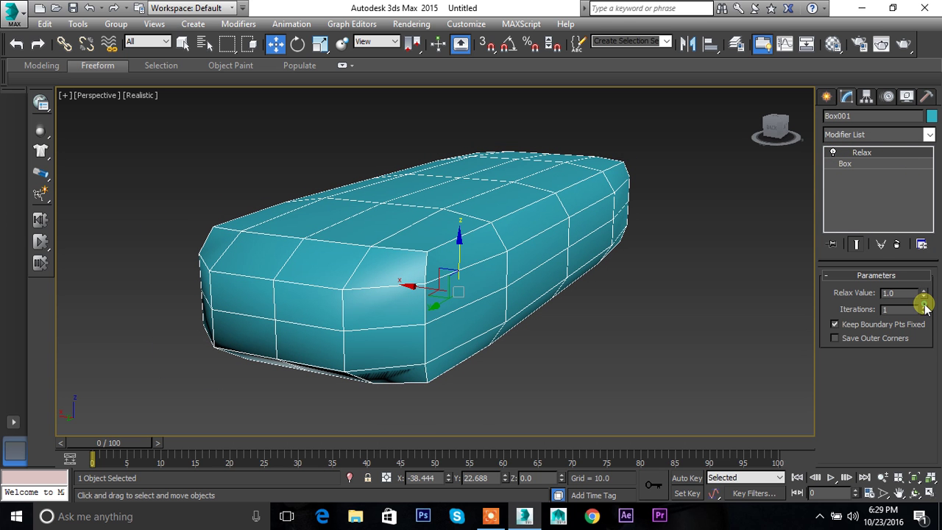
{"action": "left_click_drag", "start_coordinate": [924, 307], "coordinate": [922, 308]}
{"action": "left_click", "coordinate": [532, 300]}
{"action": "mouse_move", "coordinate": [493, 298]}
{"action": "middle_mouse_down", "text": "alt"}
{"action": "mouse_move", "coordinate": [528, 302]}
{"action": "mouse_move", "coordinate": [487, 301]}
{"action": "middle_mouse_up", "text": "alt"}
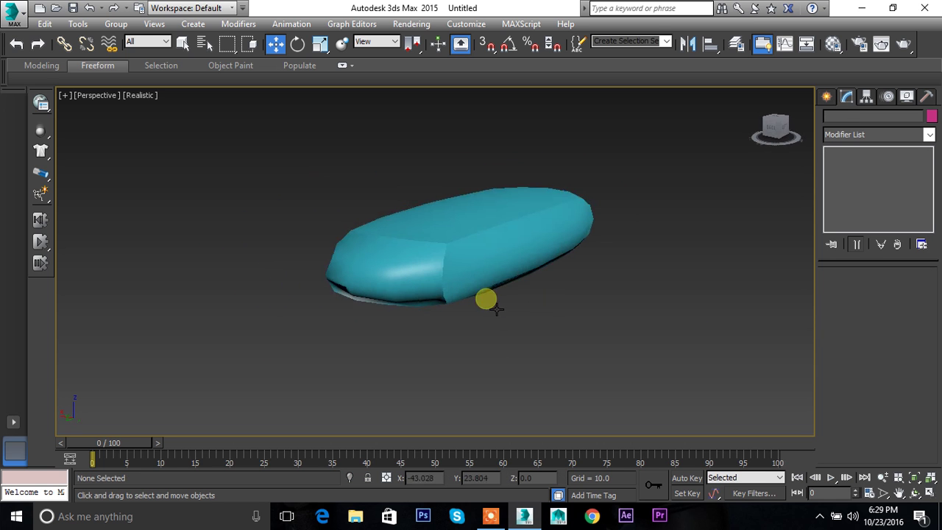
{"action": "left_click", "coordinate": [470, 240]}
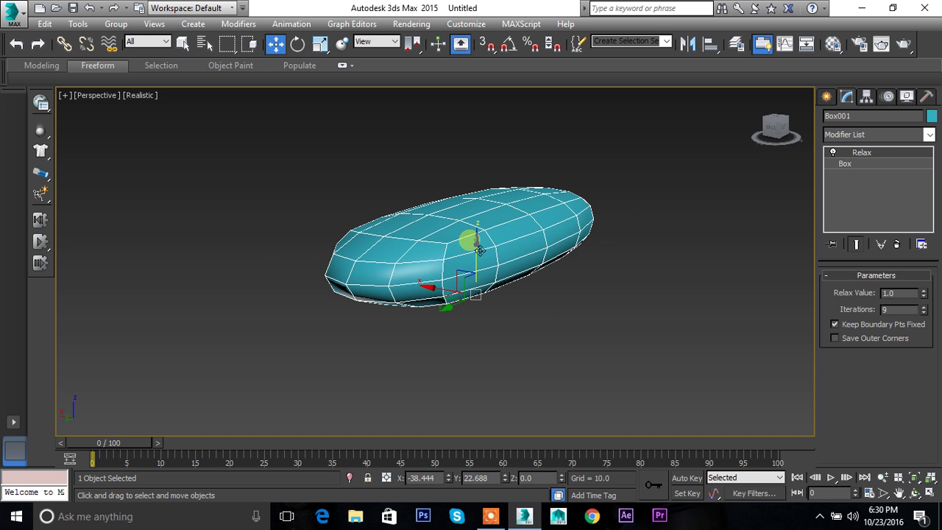
- Remove the Relax modifier from the box and apply a Shell modifier
{"action": "left_click", "coordinate": [900, 244]}
{"action": "left_click", "coordinate": [928, 136]}
{"action": "scroll", "coordinate": [883, 378], "scroll_direction": "down", "scroll_amount": 8}
{"action": "scroll", "coordinate": [882, 383], "scroll_direction": "down", "scroll_amount": 8}
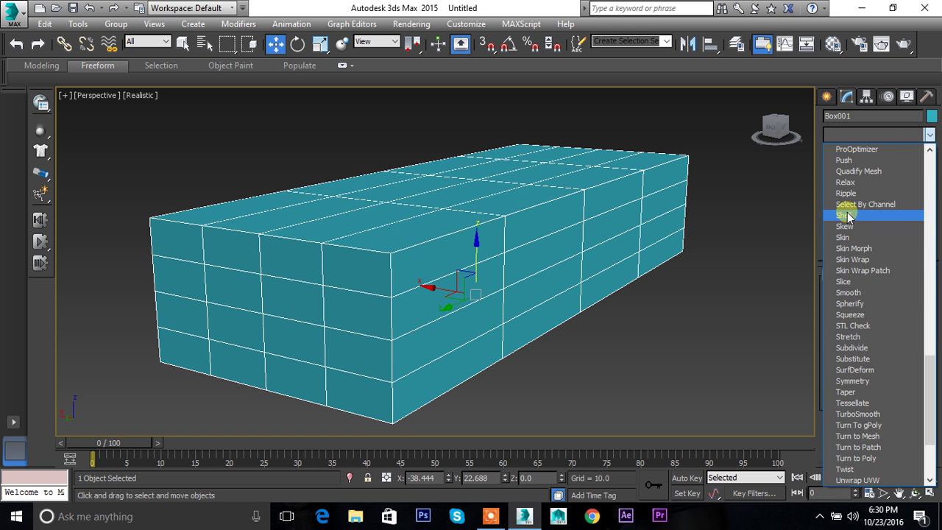
{"action": "left_click", "coordinate": [846, 214]}
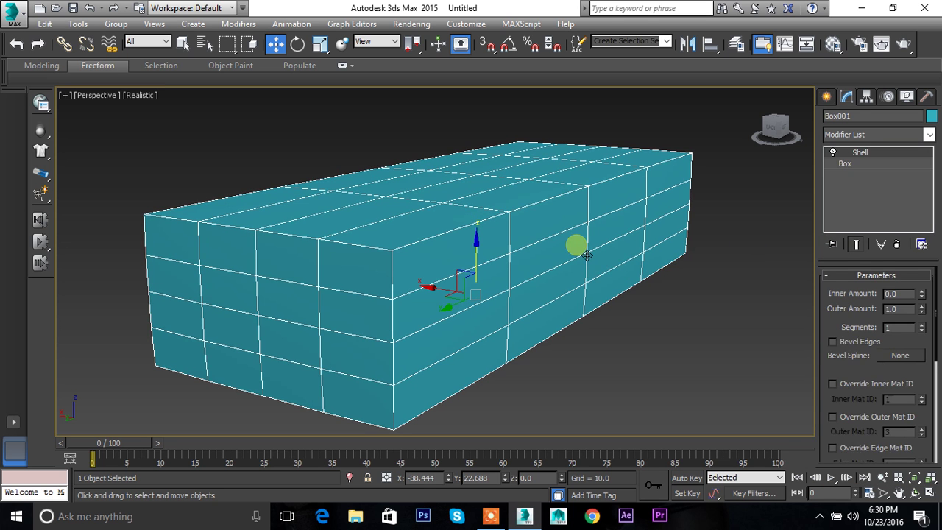
- Delete the box and create a tall, slender cylinder, keeping its top end in view
{"action": "key", "text": "Delete"}
{"action": "left_click", "coordinate": [826, 97]}
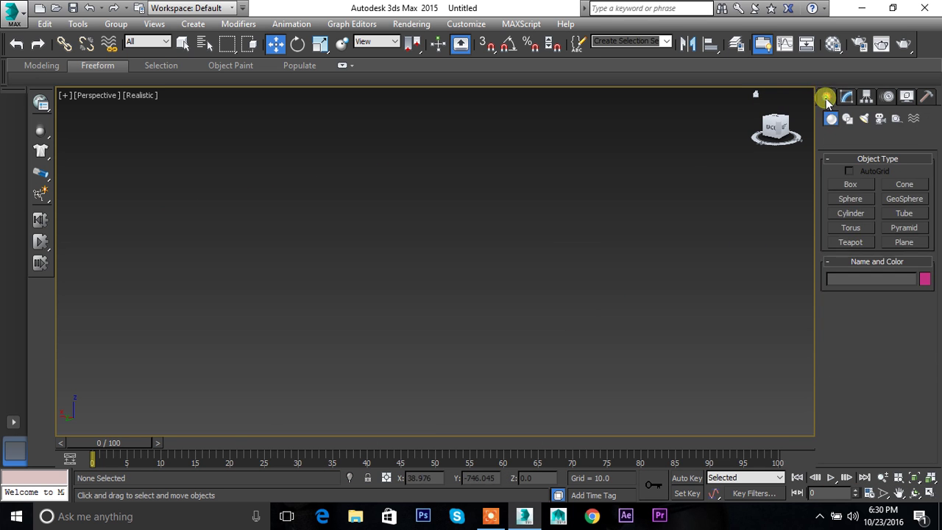
{"action": "left_click", "coordinate": [849, 213]}
{"action": "left_click_drag", "start_coordinate": [378, 251], "coordinate": [403, 263]}
{"action": "middle_click_drag", "start_coordinate": [403, 262], "coordinate": [413, 284]}
{"action": "left_click", "coordinate": [393, 107]}
{"action": "scroll", "coordinate": [434, 167], "scroll_direction": "up", "scroll_amount": 5}
{"action": "middle_click_drag", "start_coordinate": [433, 169], "coordinate": [442, 238], "text": "alt"}
{"action": "key", "text": "w"}
{"action": "middle_click_drag", "start_coordinate": [391, 193], "coordinate": [471, 230], "text": "alt"}
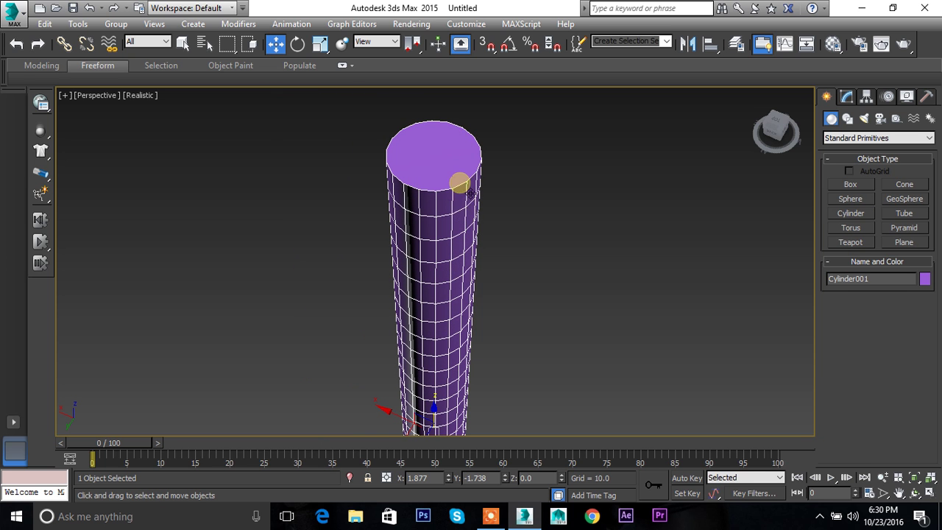
- Convert the cylinder to an editable poly
{"action": "right_click", "coordinate": [459, 201]}
{"action": "mouse_move", "coordinate": [498, 319]}
{"action": "left_click", "coordinate": [610, 330]}
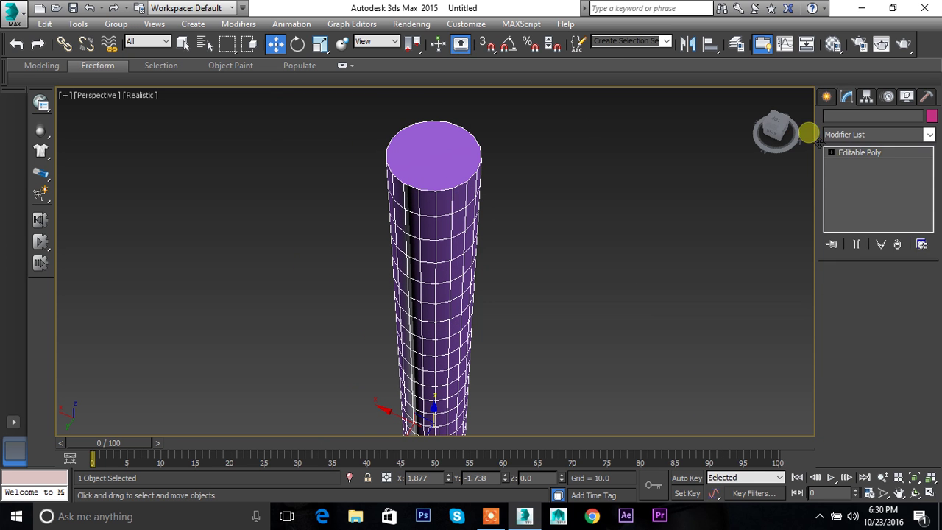
- Delete the cap polygons at both ends of the cylinder and leave polygon editing
{"action": "left_click", "coordinate": [893, 289]}
{"action": "left_click", "coordinate": [442, 133]}
{"action": "middle_click_drag", "start_coordinate": [494, 200], "coordinate": [522, 233], "text": "alt"}
{"action": "key", "text": "Delete"}
{"action": "left_click", "coordinate": [438, 165]}
{"action": "key", "text": "Delete"}
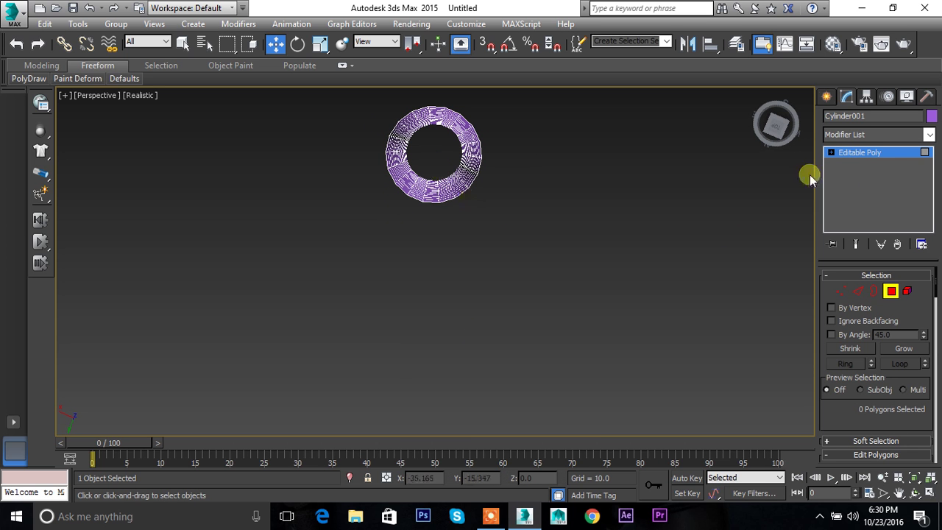
{"action": "left_click", "coordinate": [872, 153]}
- Apply a Shell modifier to the open cylinder and view its rim from the side
{"action": "left_click", "coordinate": [901, 137]}
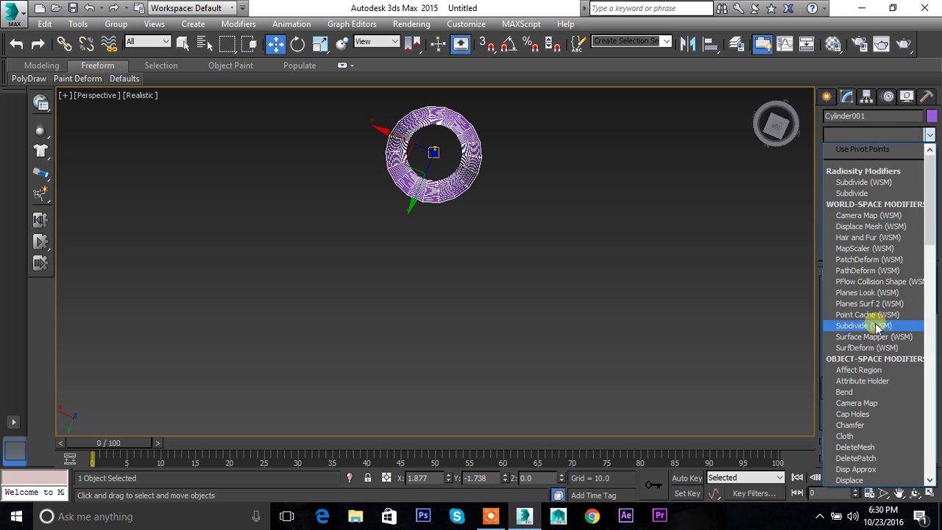
{"action": "key", "text": "s"}
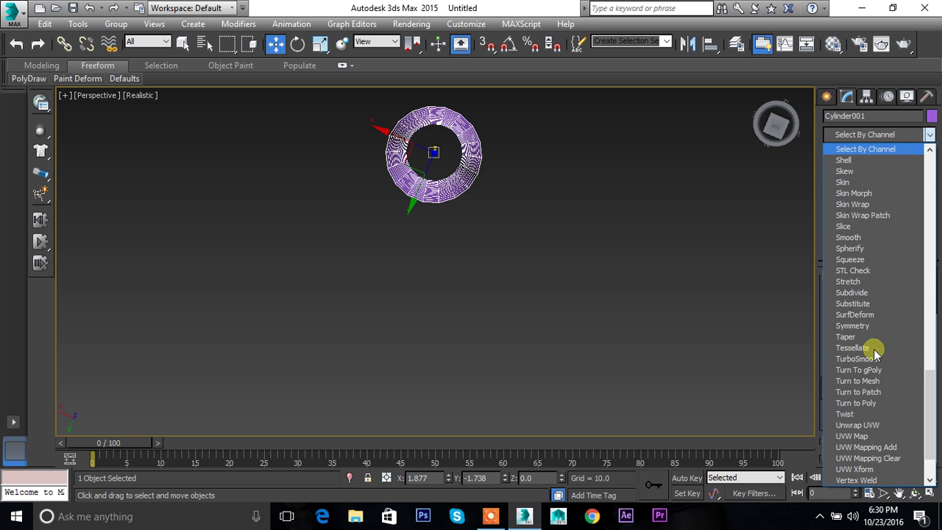
{"action": "left_click", "coordinate": [847, 160]}
{"action": "middle_click_drag", "start_coordinate": [512, 200], "coordinate": [580, 244], "text": "alt"}
- Check the tube deselected and compare its walls with the Shell modifier switched off and on
{"action": "left_click", "coordinate": [573, 242]}
{"action": "left_click", "coordinate": [494, 185]}
{"action": "left_click", "coordinate": [834, 152]}
{"action": "left_click", "coordinate": [834, 152]}
{"action": "left_click", "coordinate": [833, 153]}
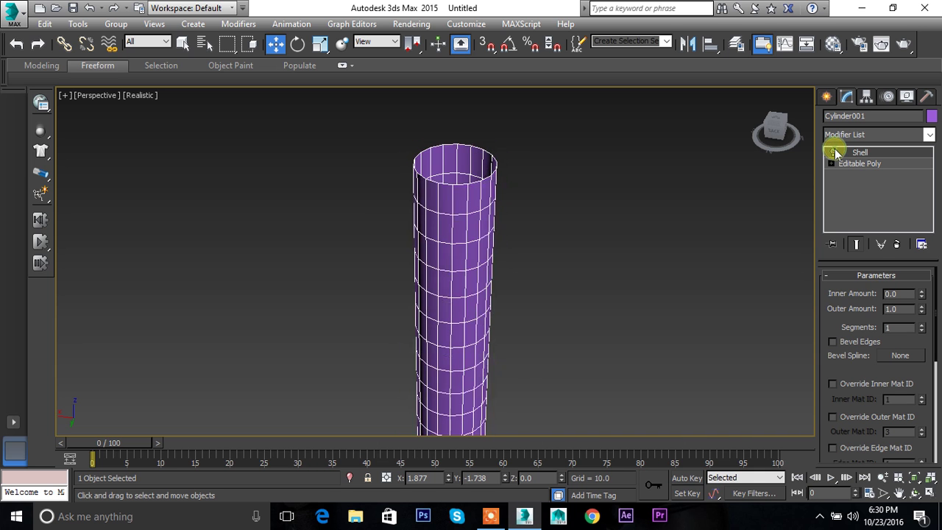
{"action": "left_click", "coordinate": [833, 153]}
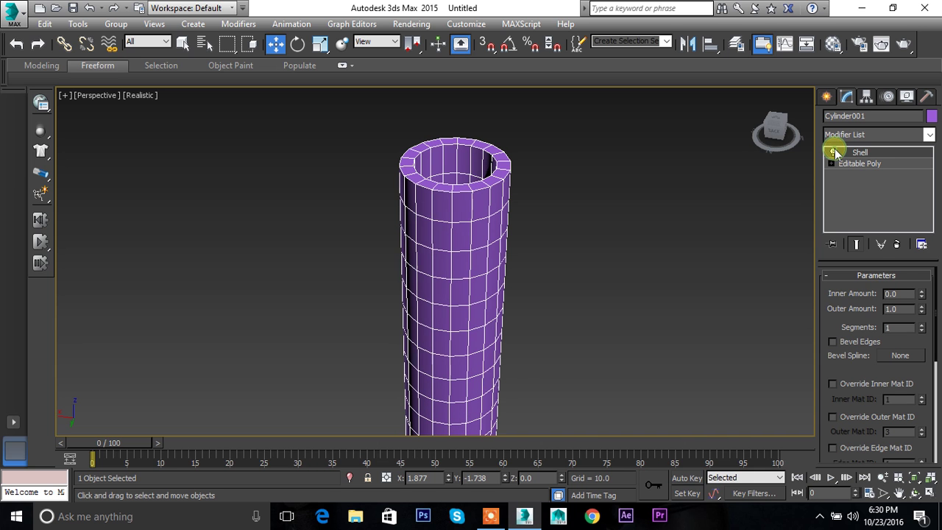
- Try thickening the tube inward, reset the inner amount to 0 and set the outer amount to 0.49
{"action": "right_click", "coordinate": [921, 308]}
{"action": "left_click_drag", "start_coordinate": [921, 295], "coordinate": [912, 267]}
{"action": "right_click", "coordinate": [921, 293]}
{"action": "left_click_drag", "start_coordinate": [921, 308], "coordinate": [918, 246]}
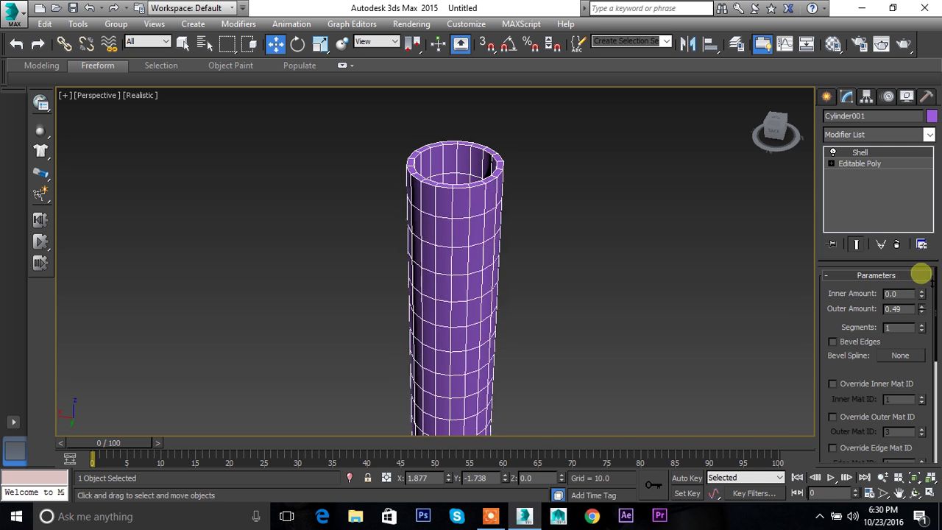
- Set the shell's segments to 3 and review the remaining Shell parameters
{"action": "left_click_drag", "start_coordinate": [847, 315], "coordinate": [900, 273]}
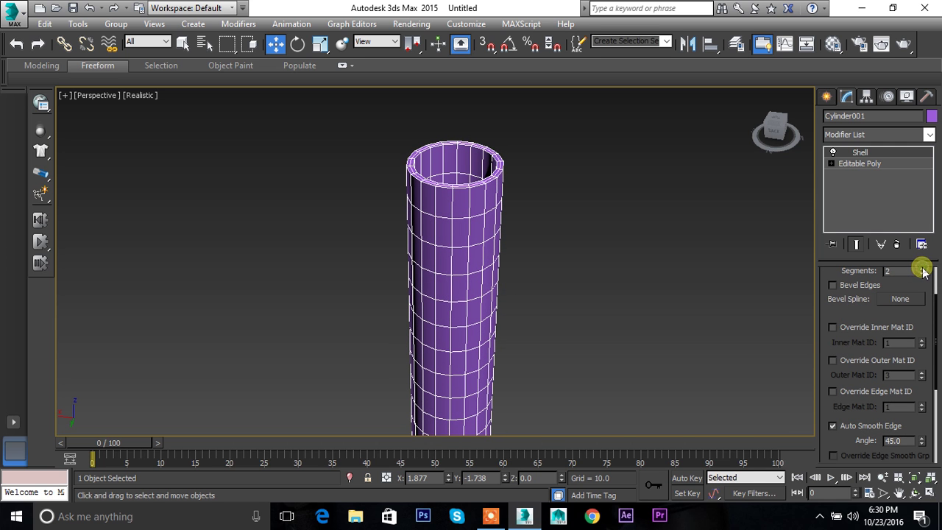
{"action": "scroll", "coordinate": [878, 327], "scroll_direction": "down", "scroll_amount": 5}
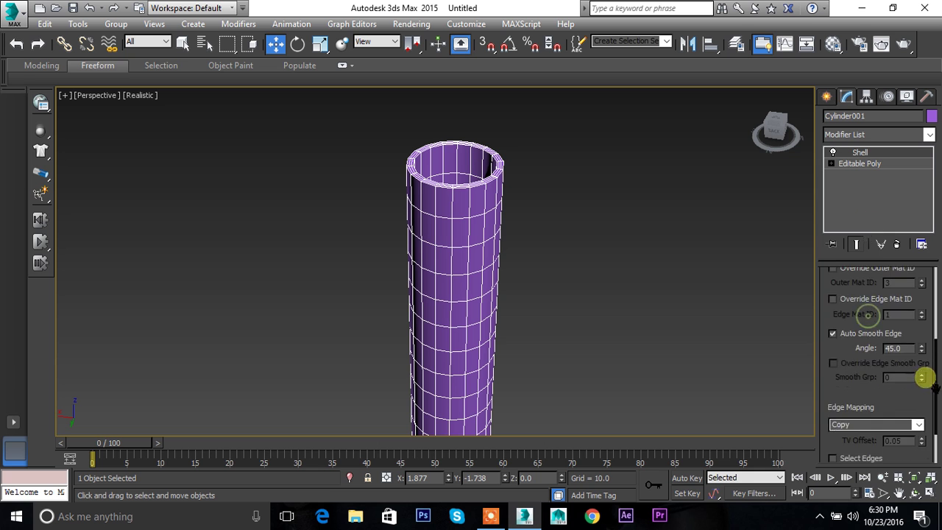
{"action": "scroll", "coordinate": [869, 351], "scroll_direction": "up", "scroll_amount": 5}
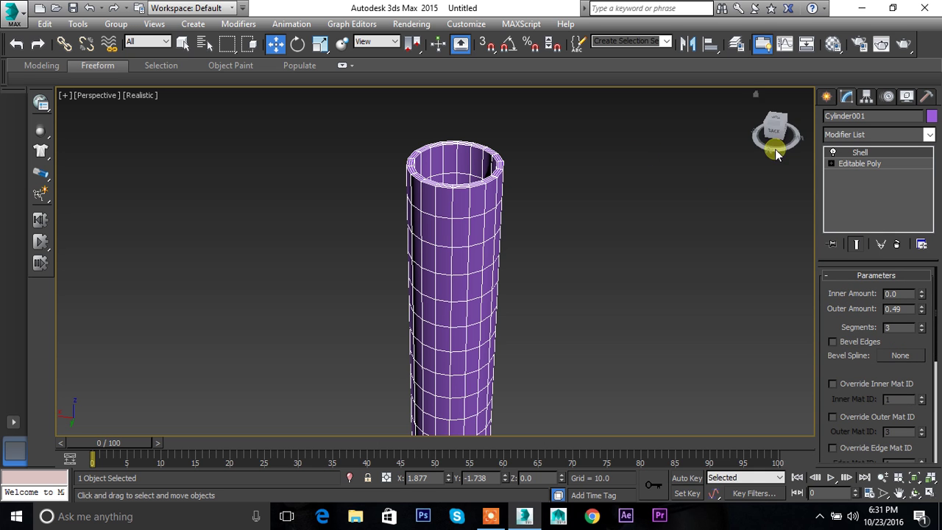
- Examine the thick-walled tube deselected and selected, looking into its open end from several angles
{"action": "left_click_drag", "start_coordinate": [290, 140], "coordinate": [493, 309]}
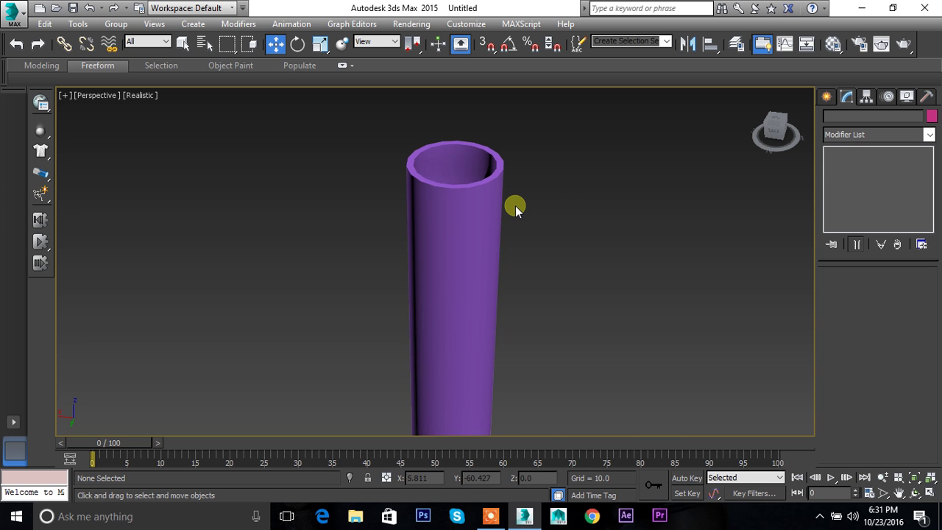
{"action": "left_click", "coordinate": [505, 237]}
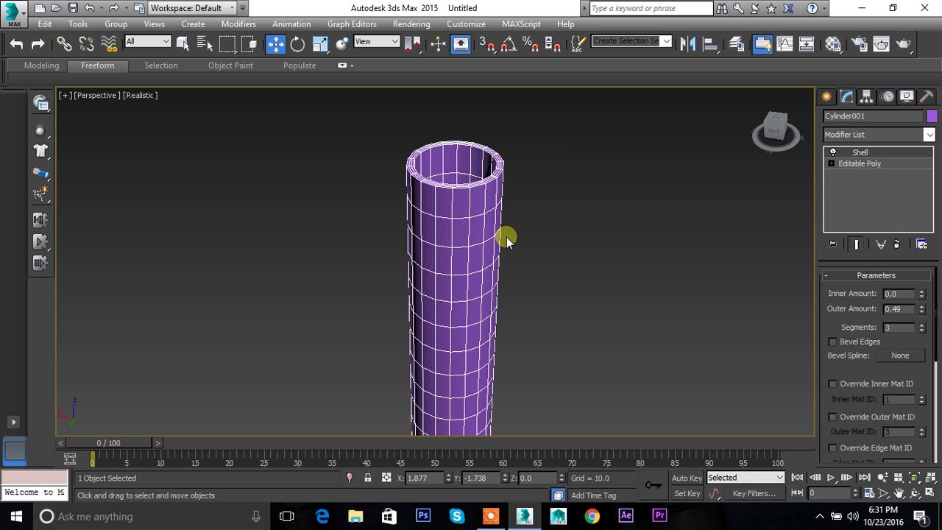
{"action": "left_click", "coordinate": [561, 160]}
{"action": "left_click", "coordinate": [499, 245]}
{"action": "middle_click_drag", "start_coordinate": [500, 245], "coordinate": [408, 147], "text": "alt"}
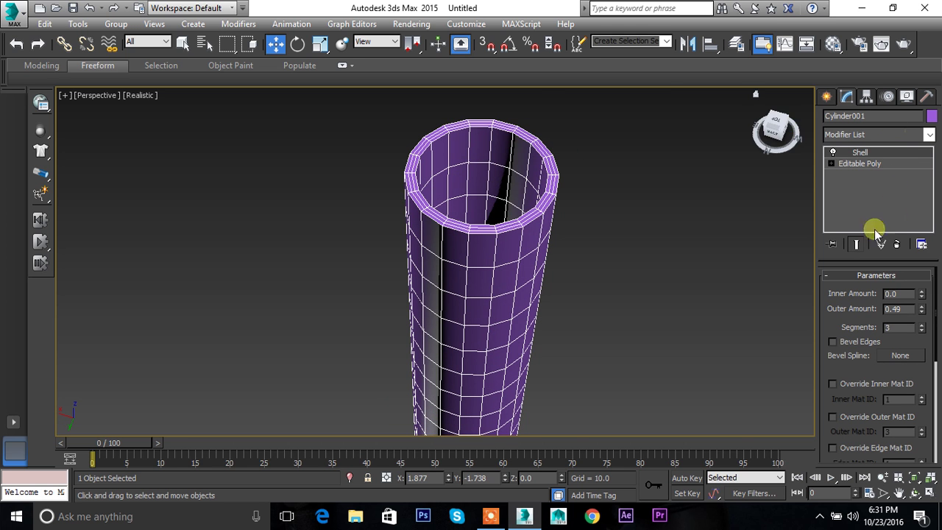
{"action": "middle_click_drag", "start_coordinate": [676, 233], "coordinate": [726, 240], "text": "alt"}
{"action": "left_click", "coordinate": [726, 240]}
- Delete the tube, create a wide box in its place and view it from the side
{"action": "left_click", "coordinate": [457, 178]}
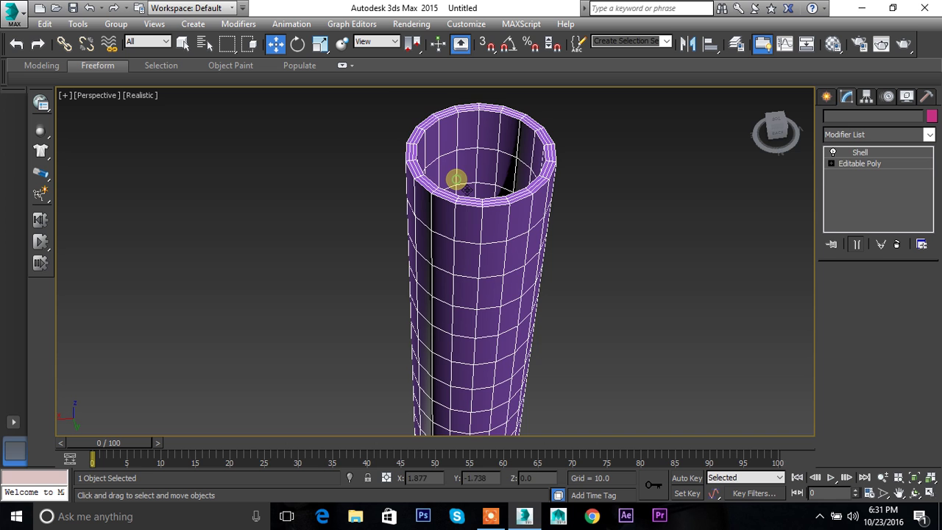
{"action": "key", "text": "Delete"}
{"action": "left_click", "coordinate": [825, 97]}
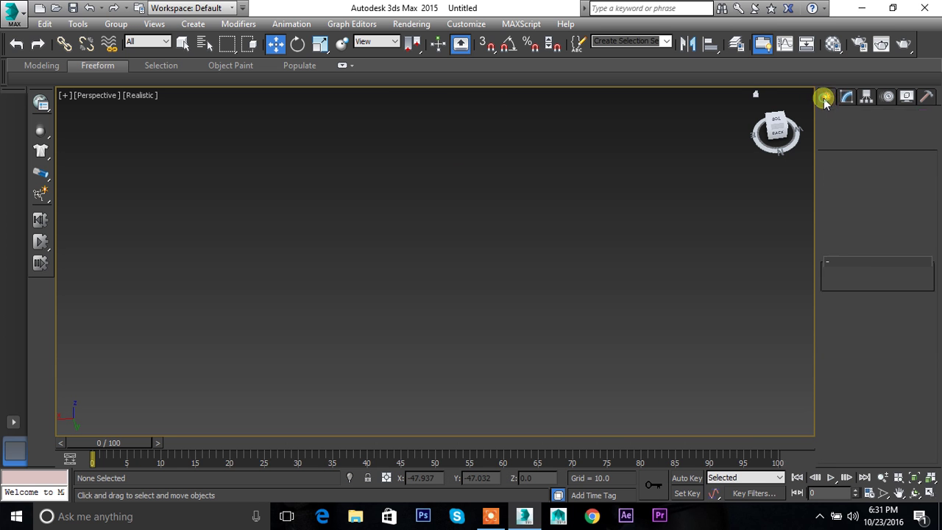
{"action": "left_click", "coordinate": [845, 190]}
{"action": "left_click_drag", "start_coordinate": [269, 201], "coordinate": [557, 344]}
{"action": "left_click", "coordinate": [542, 247]}
{"action": "right_click", "coordinate": [542, 247]}
{"action": "key", "text": "w"}
{"action": "middle_click_drag", "start_coordinate": [542, 246], "coordinate": [683, 253], "text": "alt"}
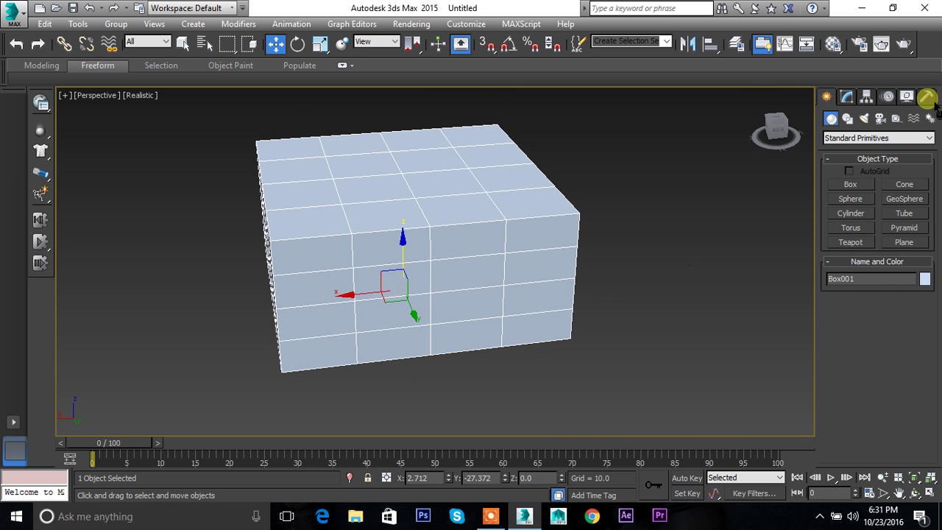
- Apply a Smooth modifier to the box and turn on Auto Smooth
{"action": "left_click", "coordinate": [844, 98]}
{"action": "left_click", "coordinate": [876, 134]}
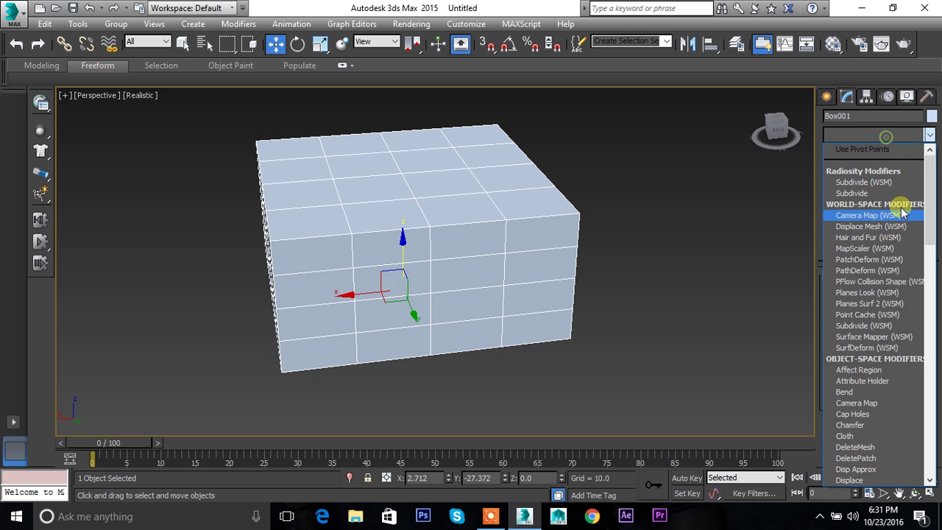
{"action": "scroll", "coordinate": [876, 380], "scroll_direction": "down", "scroll_amount": 9}
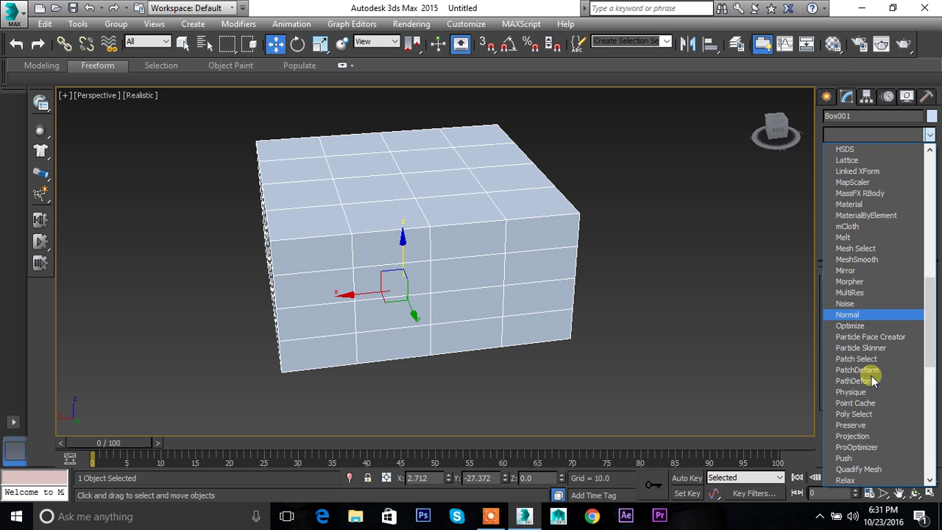
{"action": "scroll", "coordinate": [871, 378], "scroll_direction": "down", "scroll_amount": 5}
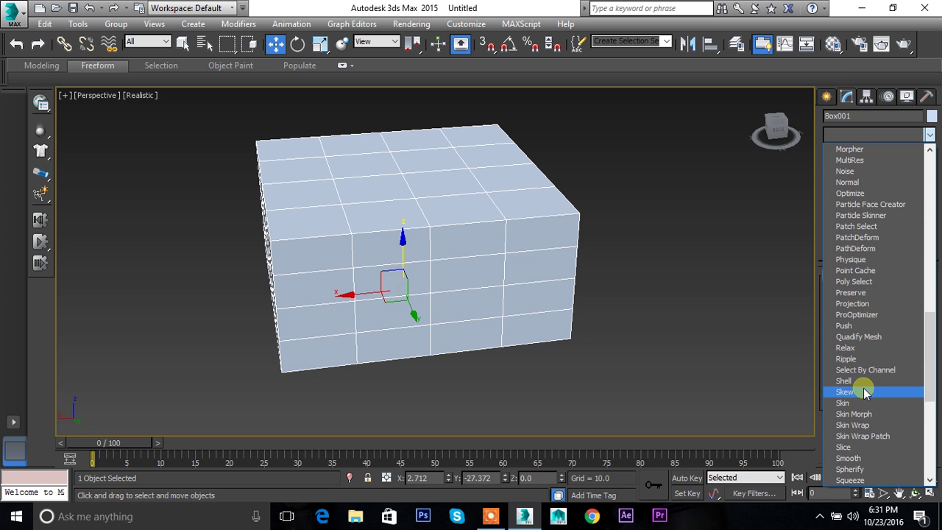
{"action": "scroll", "coordinate": [865, 390], "scroll_direction": "down", "scroll_amount": 2}
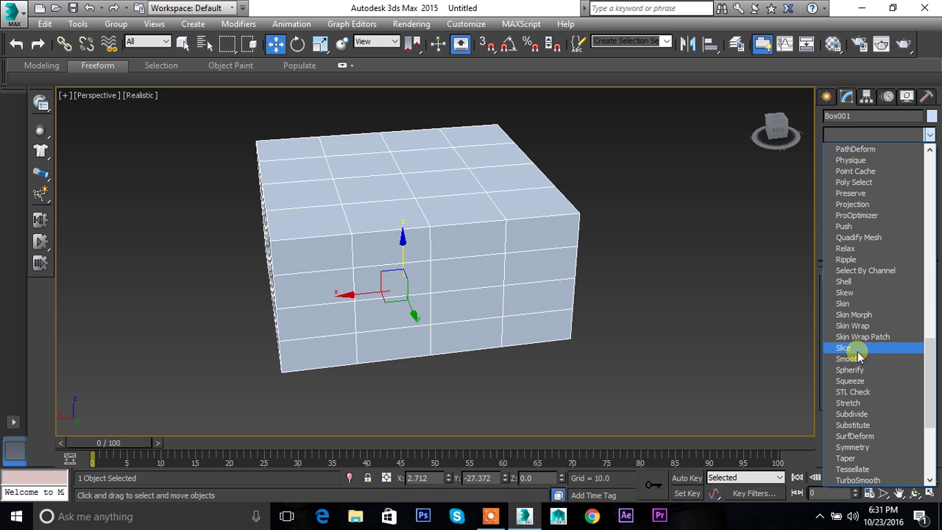
{"action": "left_click", "coordinate": [850, 359]}
{"action": "middle_click_drag", "start_coordinate": [631, 330], "coordinate": [685, 318], "text": "alt"}
{"action": "left_click", "coordinate": [832, 292]}
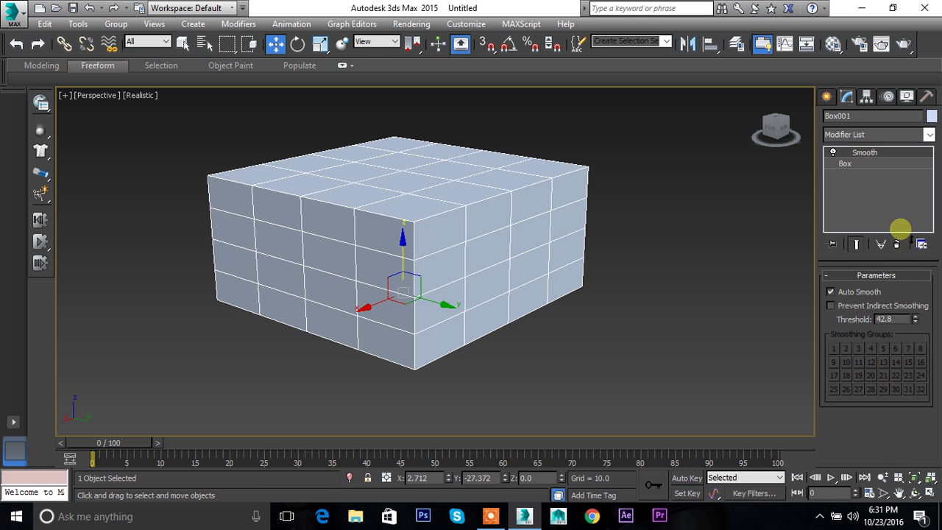
- Try several auto-smooth thresholds on the box, including 75.7, 111.4 and 96.5, ending at 89.2
{"action": "left_click_drag", "start_coordinate": [922, 13], "coordinate": [933, 280]}
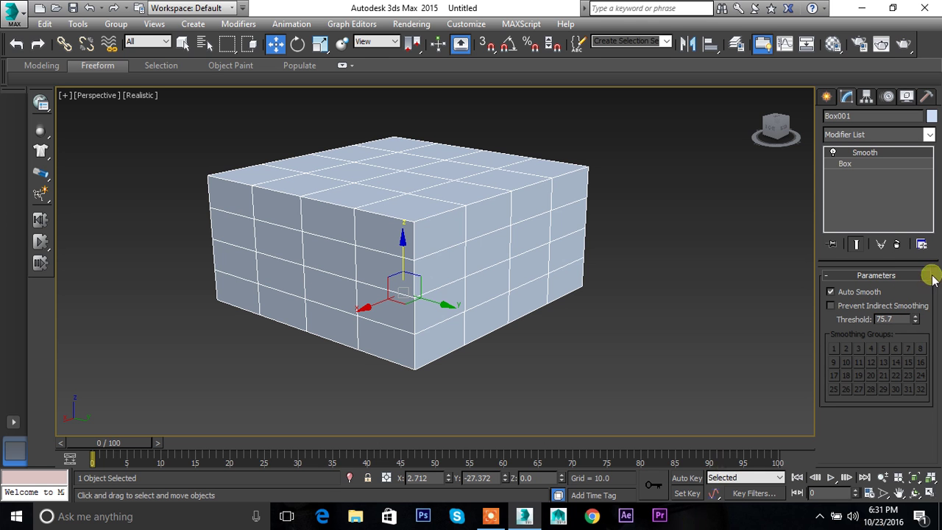
{"action": "mouse_move", "coordinate": [919, 318]}
{"action": "left_mouse_down"}
{"action": "mouse_move", "coordinate": [885, 176]}
{"action": "mouse_move", "coordinate": [871, 506]}
{"action": "left_mouse_up"}
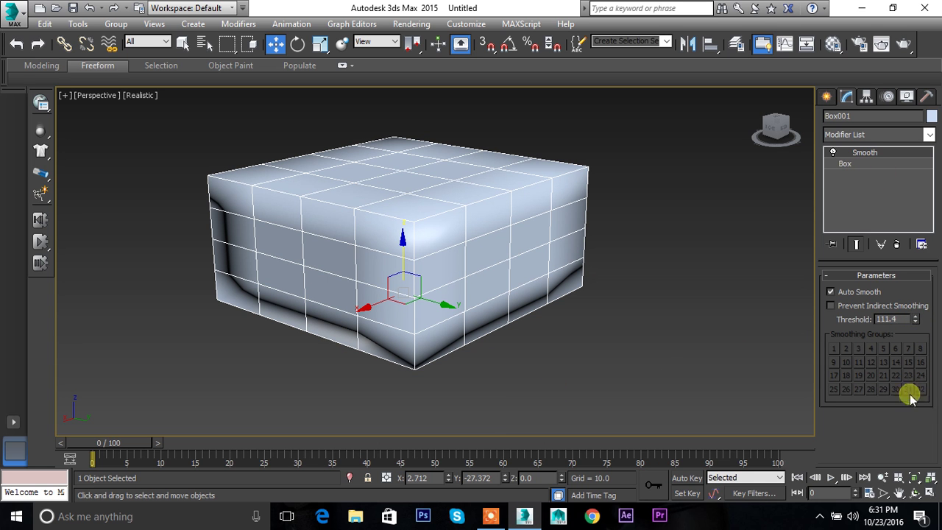
{"action": "left_click_drag", "start_coordinate": [923, 347], "coordinate": [929, 421]}
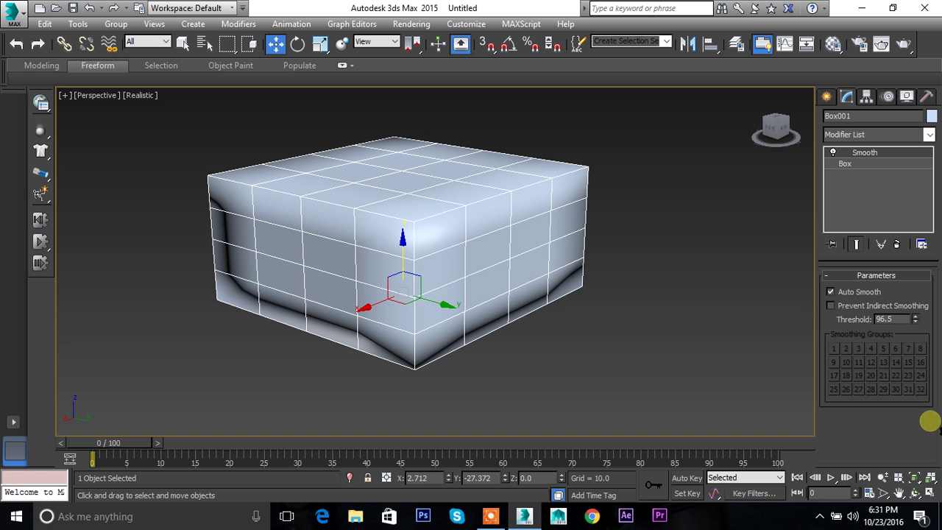
{"action": "left_click_drag", "start_coordinate": [930, 462], "coordinate": [887, 428]}
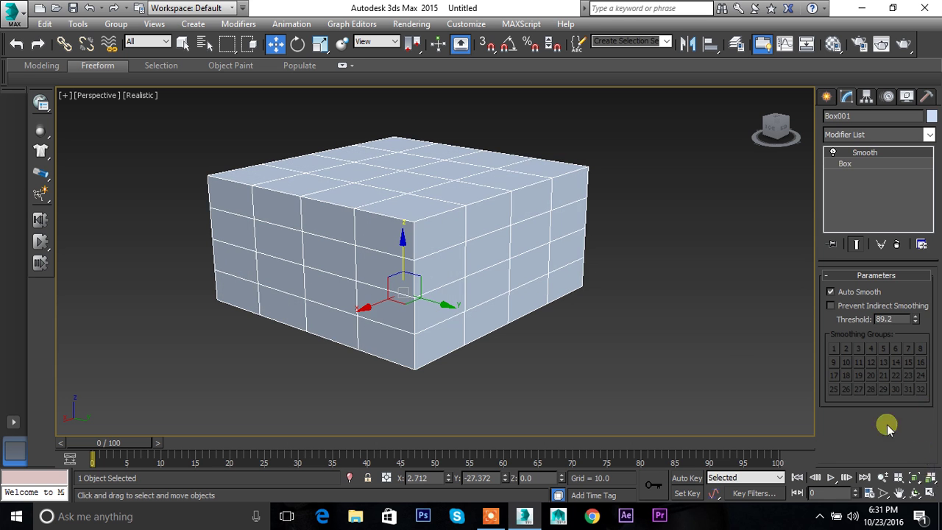
- Set the Smooth threshold to 90.1 and check the box's shading deselected from another angle
{"action": "left_click", "coordinate": [554, 306]}
{"action": "left_click_drag", "start_coordinate": [916, 322], "coordinate": [916, 306]}
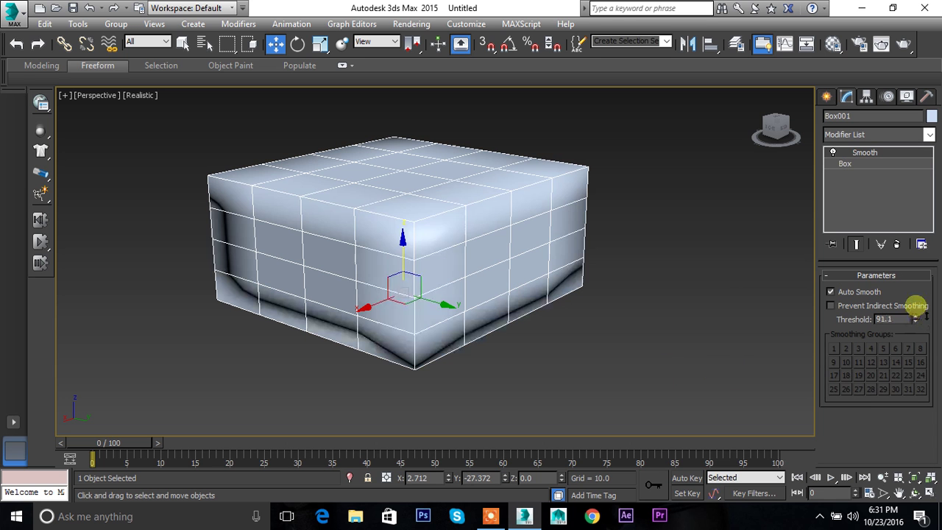
{"action": "left_click", "coordinate": [513, 360]}
{"action": "mouse_move", "coordinate": [524, 359]}
{"action": "middle_mouse_down", "text": "alt"}
{"action": "mouse_move", "coordinate": [656, 374]}
{"action": "mouse_move", "coordinate": [494, 236]}
{"action": "mouse_move", "coordinate": [592, 189]}
{"action": "mouse_move", "coordinate": [551, 310]}
{"action": "mouse_move", "coordinate": [704, 309]}
{"action": "middle_mouse_up", "text": "alt"}
{"action": "left_click", "coordinate": [508, 254]}
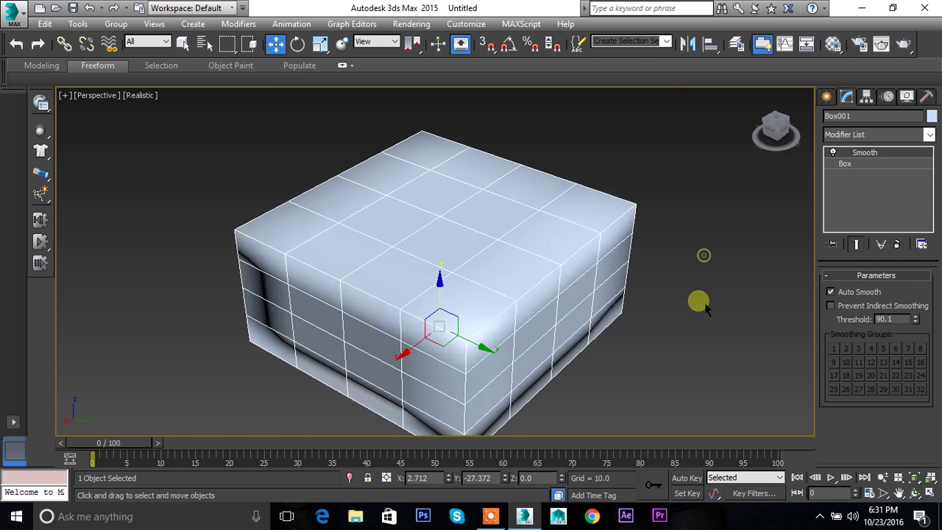
- Switch the Smooth modifier off and on repeatedly to compare the box with and without smoothing
{"action": "left_click", "coordinate": [832, 152]}
{"action": "left_click", "coordinate": [832, 152]}
{"action": "left_click", "coordinate": [832, 153]}
{"action": "left_click", "coordinate": [832, 153]}
{"action": "left_click", "coordinate": [832, 152]}
{"action": "left_click", "coordinate": [832, 153]}
{"action": "left_click", "coordinate": [833, 152]}
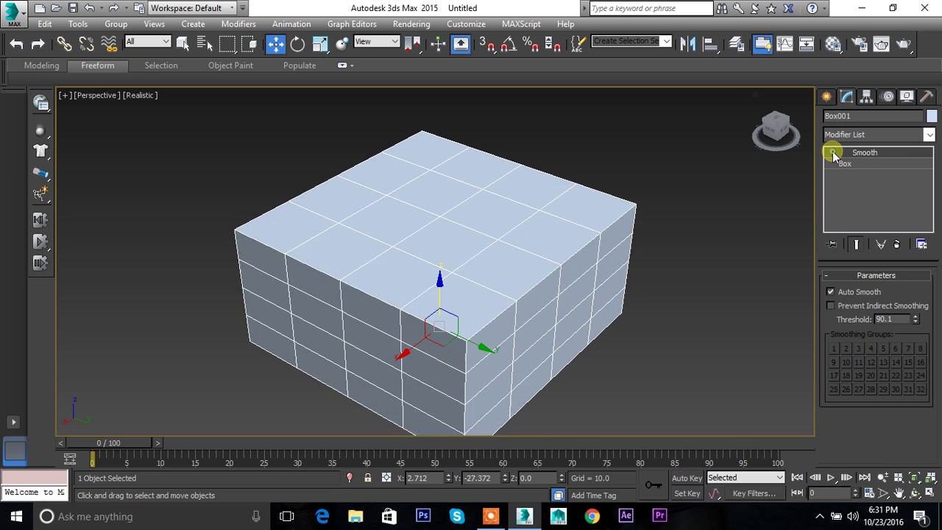
{"action": "left_click", "coordinate": [834, 153]}
{"action": "left_click", "coordinate": [834, 153]}
{"action": "left_click", "coordinate": [834, 152]}
{"action": "left_click", "coordinate": [833, 152]}
{"action": "left_click", "coordinate": [834, 152]}
{"action": "left_click", "coordinate": [833, 152]}
- Remove the Smooth modifier from the box and apply a Stretch modifier instead
{"action": "left_click", "coordinate": [896, 246]}
{"action": "left_click", "coordinate": [928, 139]}
{"action": "scroll", "coordinate": [851, 336], "scroll_direction": "down", "scroll_amount": 15}
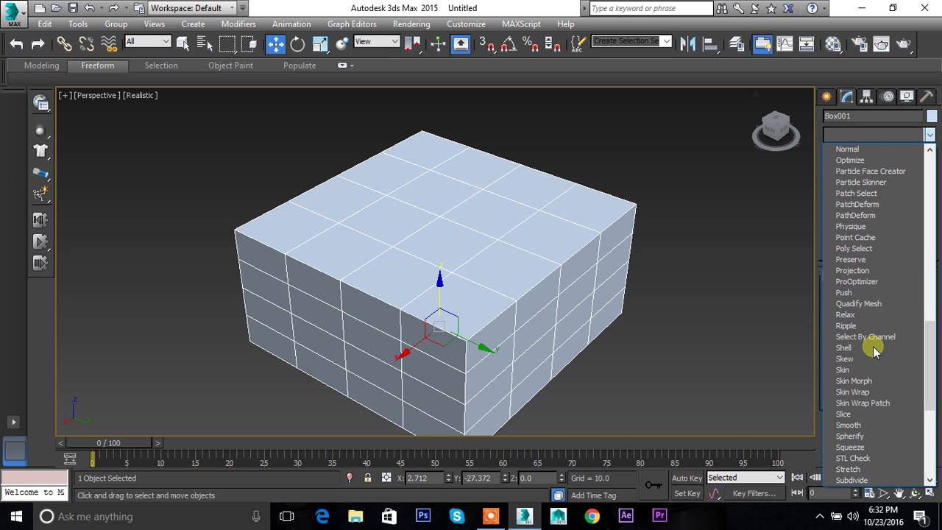
{"action": "scroll", "coordinate": [875, 352], "scroll_direction": "down", "scroll_amount": 3}
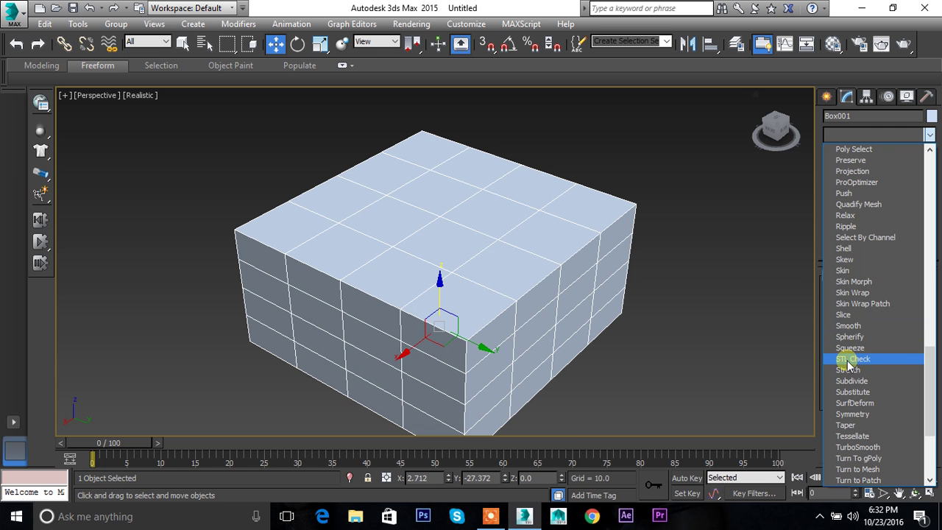
{"action": "left_click", "coordinate": [848, 370]}
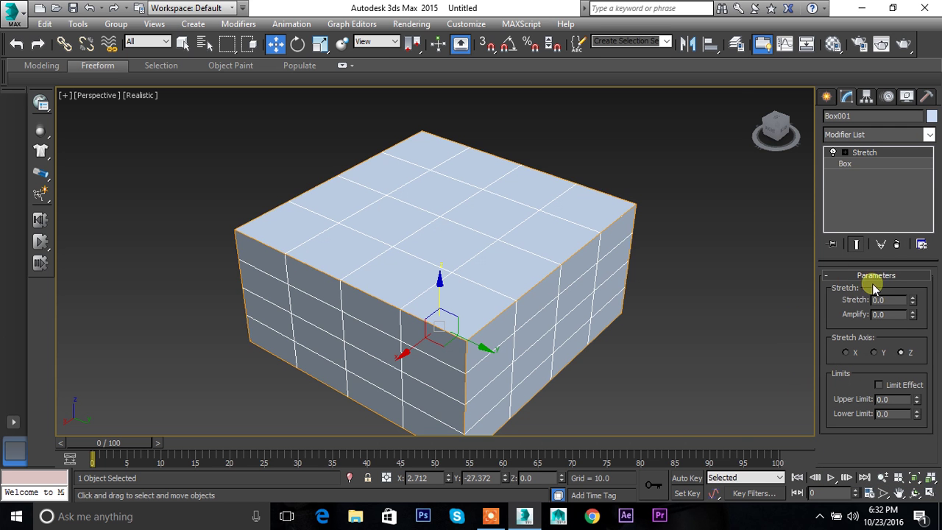
- Set the Stretch amount to 4.7 along the Z axis, keeping the elongated box in view
{"action": "left_click_drag", "start_coordinate": [914, 302], "coordinate": [905, 269]}
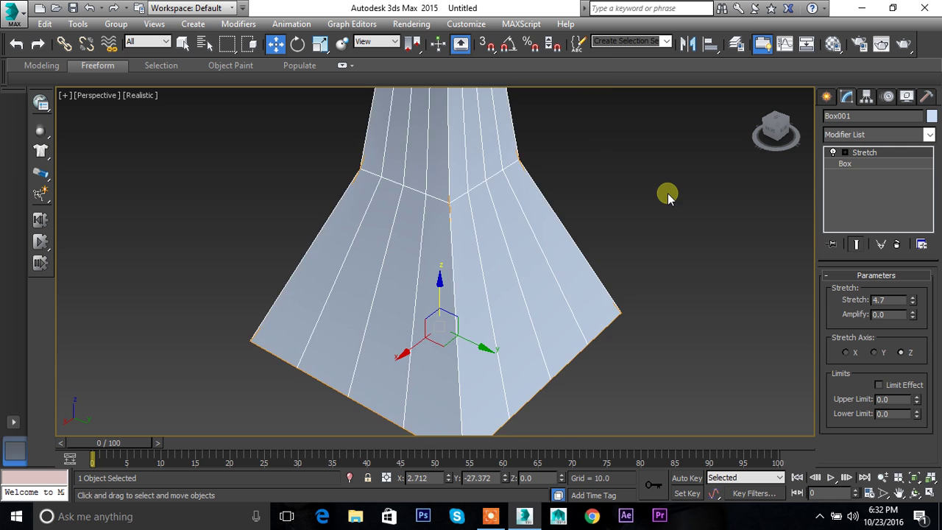
{"action": "scroll", "coordinate": [668, 193], "scroll_direction": "down", "scroll_amount": 5}
{"action": "left_click", "coordinate": [624, 242]}
{"action": "middle_click_drag", "start_coordinate": [624, 241], "coordinate": [547, 351]}
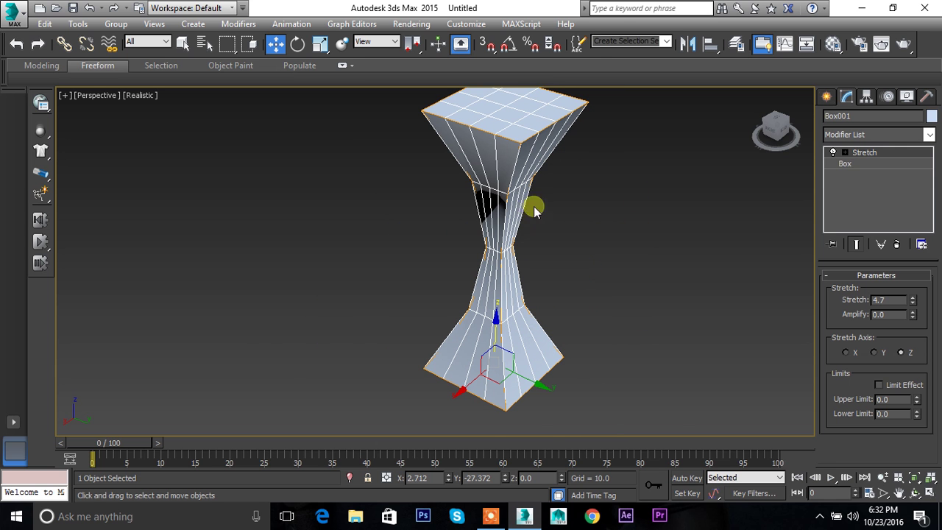
- Raise the base box's length and width segments to 8 and its height segments to 9
{"action": "left_click", "coordinate": [865, 164]}
{"action": "left_click", "coordinate": [919, 338]}
{"action": "left_click", "coordinate": [918, 352]}
{"action": "left_click", "coordinate": [919, 352]}
{"action": "left_click", "coordinate": [918, 352]}
{"action": "left_click", "coordinate": [918, 352]}
{"action": "left_click", "coordinate": [918, 367]}
{"action": "left_click", "coordinate": [918, 368]}
{"action": "left_click", "coordinate": [918, 367]}
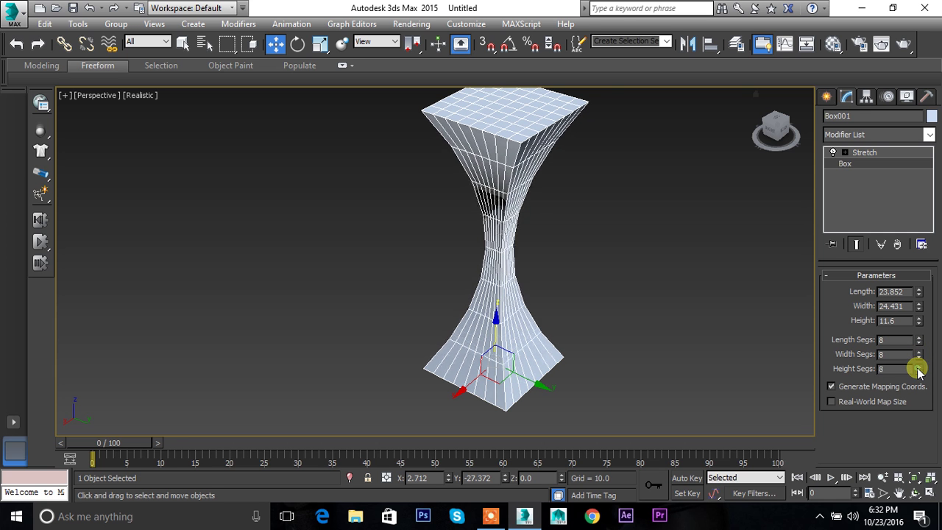
- Switch the perspective view's display style to Shaded and view the stretched box deselected and selected
{"action": "left_click", "coordinate": [632, 311]}
{"action": "mouse_move", "coordinate": [632, 311]}
{"action": "middle_mouse_down", "text": "alt"}
{"action": "mouse_move", "coordinate": [585, 205]}
{"action": "mouse_move", "coordinate": [532, 218]}
{"action": "mouse_move", "coordinate": [535, 245]}
{"action": "middle_mouse_up", "text": "alt"}
{"action": "left_click", "coordinate": [151, 96]}
{"action": "left_click", "coordinate": [180, 124]}
{"action": "left_click", "coordinate": [427, 199]}
{"action": "middle_click_drag", "start_coordinate": [590, 238], "coordinate": [605, 230], "text": "alt"}
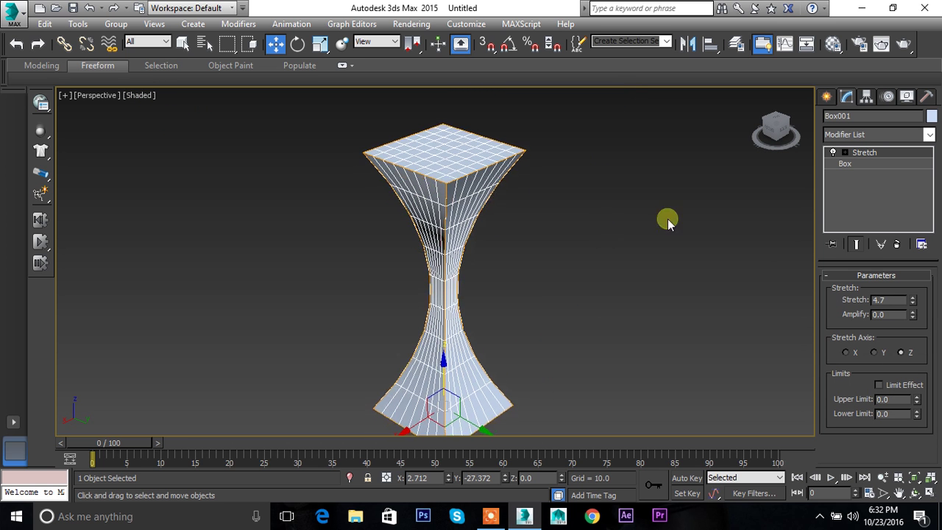
- Set Stretch to 4.3 and Amplify to 0.6, and compare the X, Y and Z stretch axes, ending on Z
{"action": "mouse_move", "coordinate": [912, 302]}
{"action": "left_mouse_down"}
{"action": "mouse_move", "coordinate": [911, 346]}
{"action": "mouse_move", "coordinate": [913, 302]}
{"action": "mouse_move", "coordinate": [917, 311]}
{"action": "mouse_move", "coordinate": [904, 264]}
{"action": "mouse_move", "coordinate": [904, 362]}
{"action": "mouse_move", "coordinate": [885, 246]}
{"action": "mouse_move", "coordinate": [912, 362]}
{"action": "mouse_move", "coordinate": [903, 314]}
{"action": "left_mouse_up"}
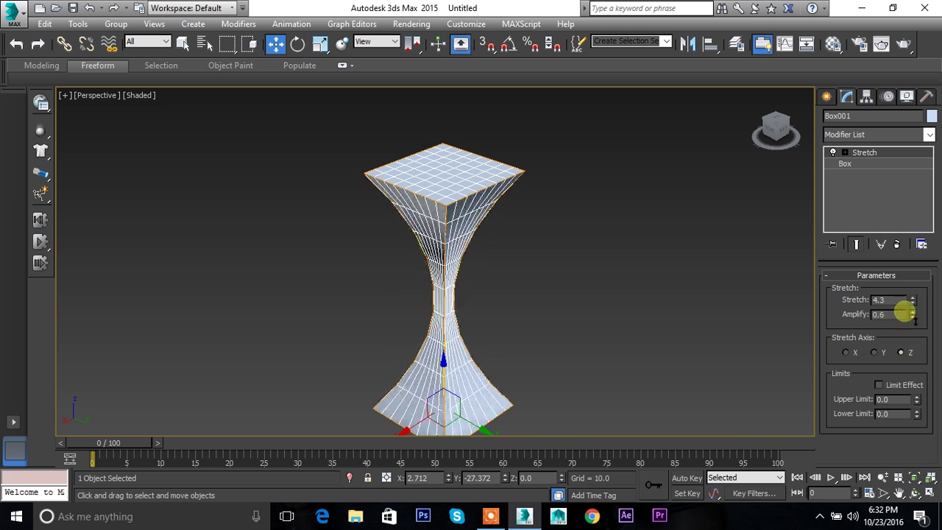
{"action": "left_click", "coordinate": [849, 353]}
{"action": "left_click", "coordinate": [874, 353]}
{"action": "left_click", "coordinate": [901, 352]}
{"action": "left_click", "coordinate": [850, 353]}
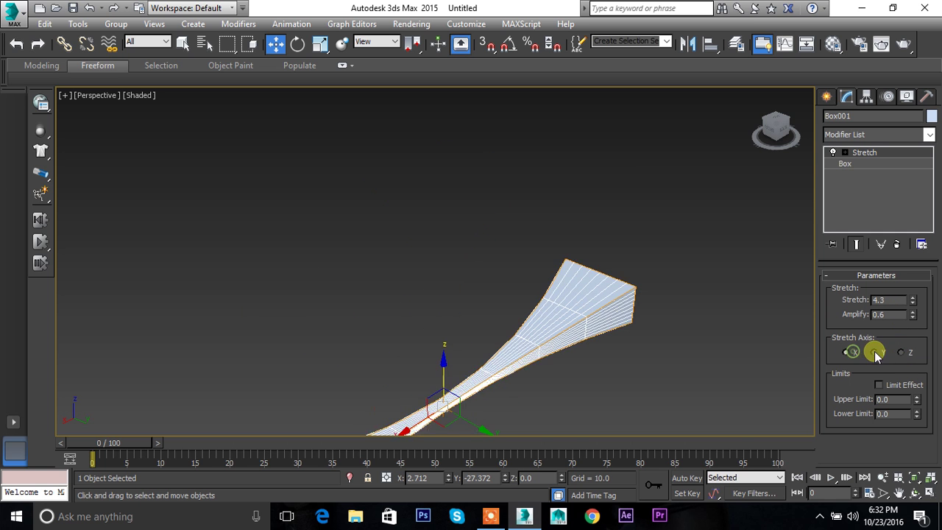
{"action": "left_click", "coordinate": [876, 353]}
{"action": "left_click", "coordinate": [903, 354]}
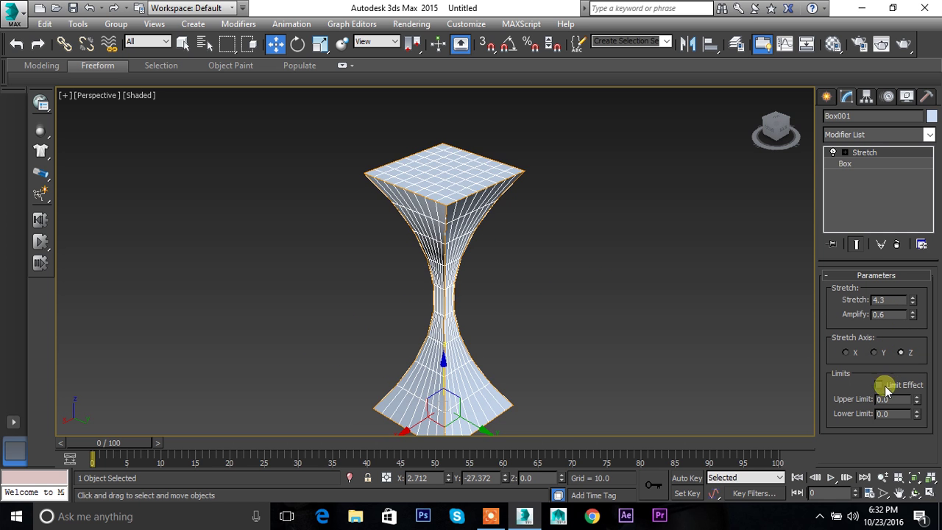
- Try limiting the stretch with an upper limit of 9.26, turn Limit Effect off and view the box deselected
{"action": "left_click", "coordinate": [879, 385]}
{"action": "left_click_drag", "start_coordinate": [914, 354], "coordinate": [934, 291]}
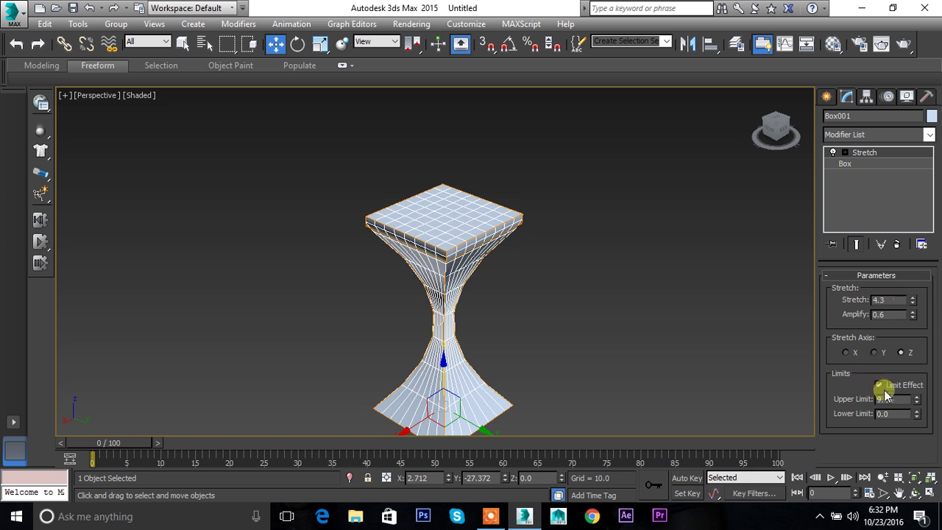
{"action": "left_click", "coordinate": [659, 302]}
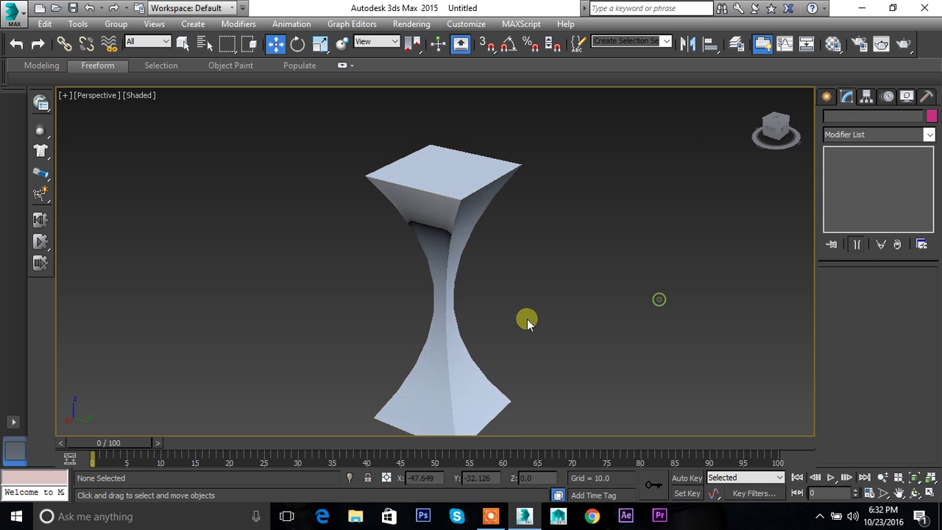
{"action": "left_click", "coordinate": [461, 250]}
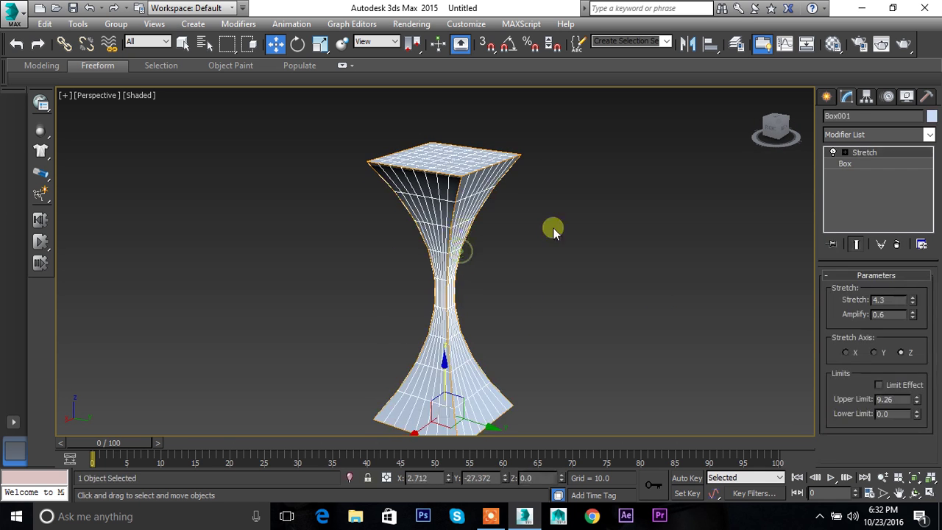
- Lower the Stretch modifier's Amplify to -16.4 and inspect the box deselected and selected from several angles
{"action": "left_click_drag", "start_coordinate": [912, 315], "coordinate": [912, 344]}
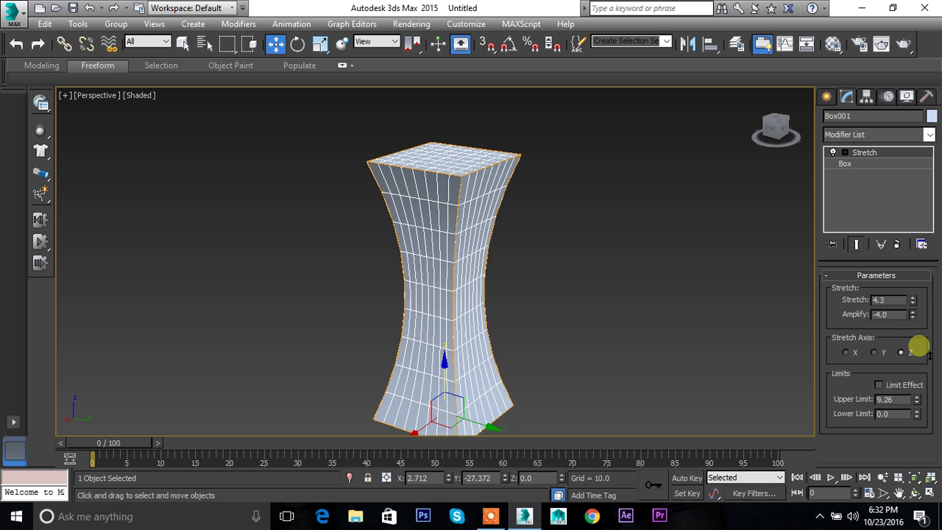
{"action": "left_click", "coordinate": [619, 276]}
{"action": "middle_click_drag", "start_coordinate": [619, 275], "coordinate": [476, 257], "text": "alt"}
{"action": "left_click", "coordinate": [476, 257]}
{"action": "left_click_drag", "start_coordinate": [912, 316], "coordinate": [913, 396]}
{"action": "mouse_move", "coordinate": [608, 300]}
{"action": "middle_mouse_down", "text": "alt"}
{"action": "mouse_move", "coordinate": [710, 289]}
{"action": "mouse_move", "coordinate": [711, 316]}
{"action": "mouse_move", "coordinate": [802, 316]}
{"action": "mouse_move", "coordinate": [622, 305]}
{"action": "middle_mouse_up", "text": "alt"}
{"action": "left_click", "coordinate": [669, 311]}
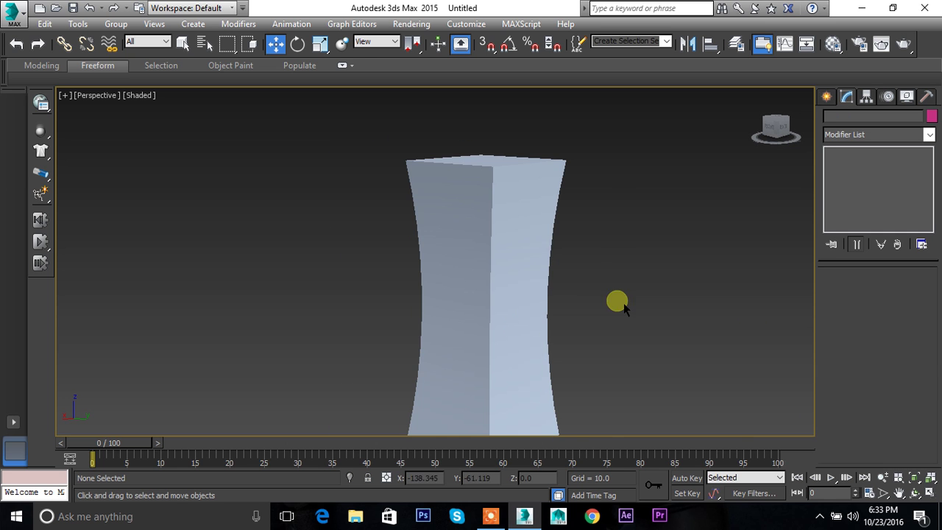
{"action": "left_click", "coordinate": [551, 250]}
{"action": "middle_click_drag", "start_coordinate": [584, 255], "coordinate": [576, 236], "text": "alt"}
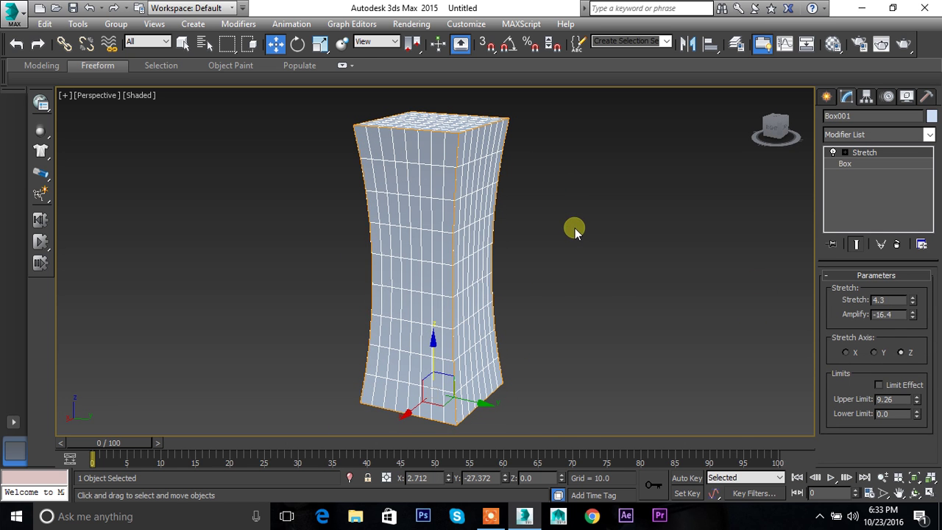
- Remove the Stretch modifier from the box and reframe the box in the perspective view
{"action": "left_click", "coordinate": [894, 243]}
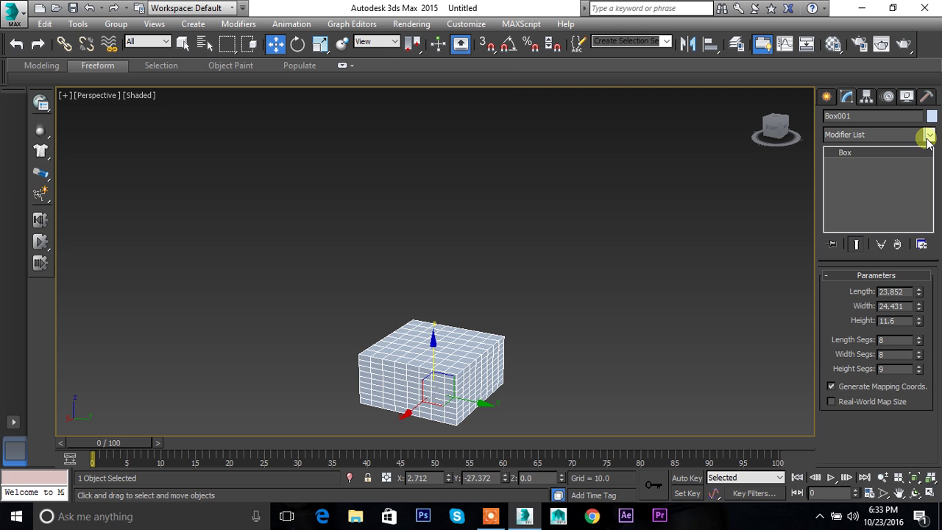
{"action": "middle_click_drag", "start_coordinate": [548, 354], "coordinate": [542, 326]}
{"action": "scroll", "coordinate": [479, 331], "scroll_direction": "up", "scroll_amount": 4}
{"action": "middle_click_drag", "start_coordinate": [479, 330], "coordinate": [480, 296]}
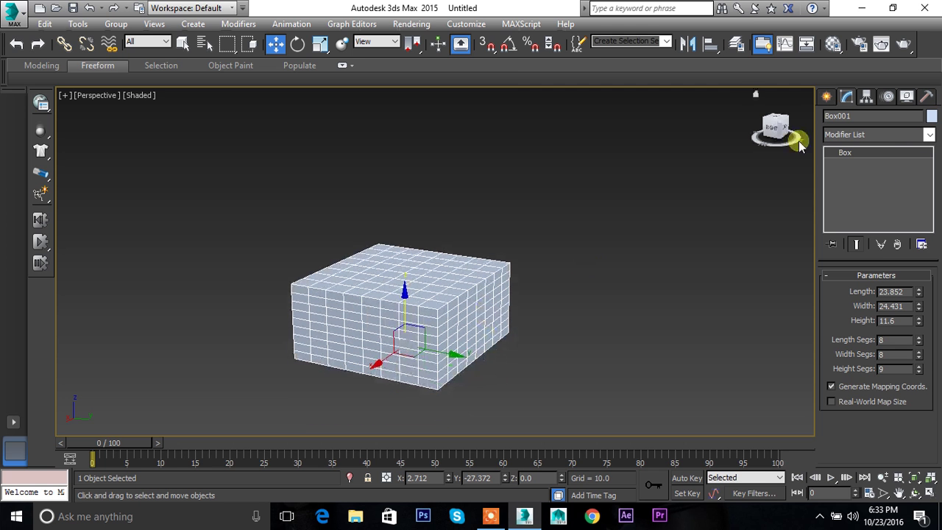
{"action": "left_click", "coordinate": [920, 136]}
{"action": "scroll", "coordinate": [875, 360], "scroll_direction": "down", "scroll_amount": 15}
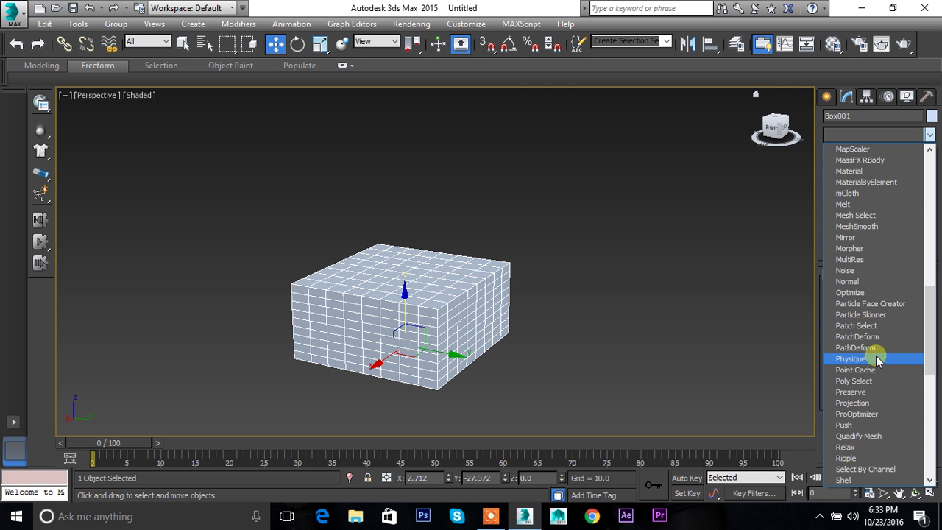
{"action": "scroll", "coordinate": [876, 357], "scroll_direction": "down", "scroll_amount": 5}
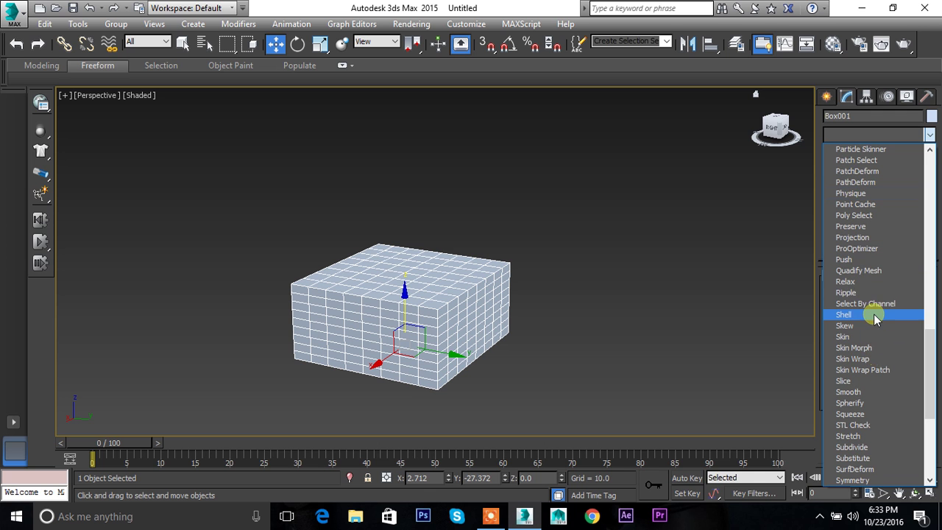
{"action": "left_click", "coordinate": [647, 225]}
- Delete the box and draw a large plane about 191 by 223 units, framed in the perspective view
{"action": "key", "text": "Delete"}
{"action": "left_click", "coordinate": [827, 97]}
{"action": "left_click", "coordinate": [904, 242]}
{"action": "key", "text": "alt+w"}
{"action": "left_click", "coordinate": [238, 153]}
{"action": "left_click_drag", "start_coordinate": [179, 112], "coordinate": [397, 300]}
{"action": "right_click", "coordinate": [399, 302]}
{"action": "right_click", "coordinate": [526, 302]}
{"action": "key", "text": "alt+w"}
{"action": "key", "text": "z"}
{"action": "scroll", "coordinate": [451, 253], "scroll_direction": "up", "scroll_amount": 3}
- Apply a Ripple modifier to the new plane
{"action": "left_click", "coordinate": [848, 96]}
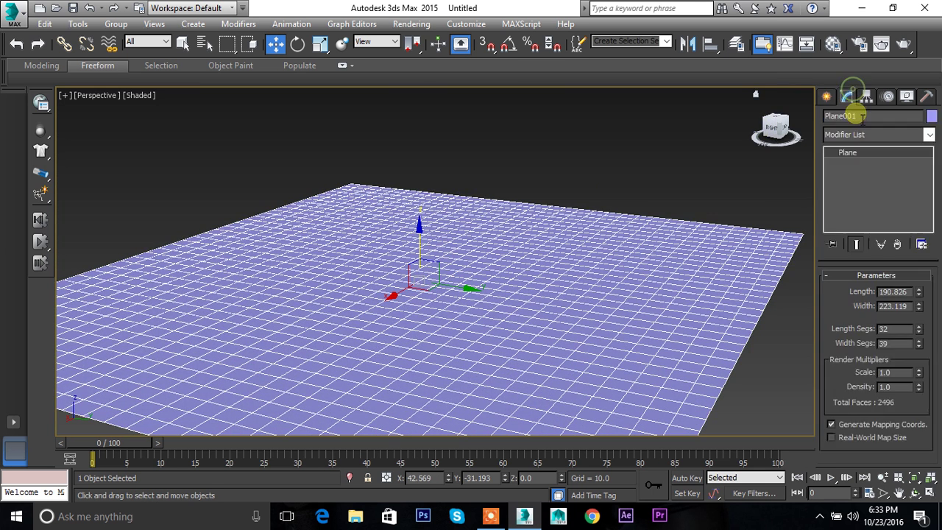
{"action": "left_click", "coordinate": [862, 134]}
{"action": "key", "text": "r"}
{"action": "key", "text": "r"}
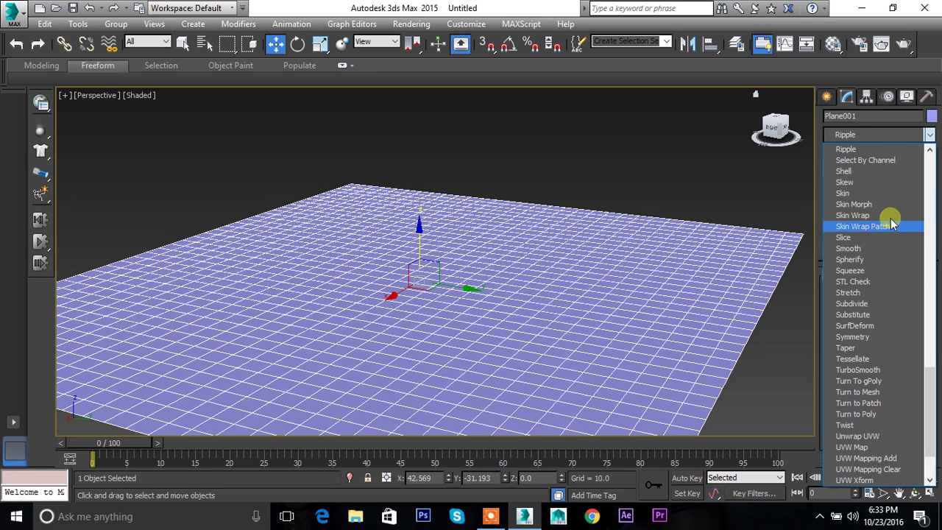
{"action": "left_click", "coordinate": [846, 149]}
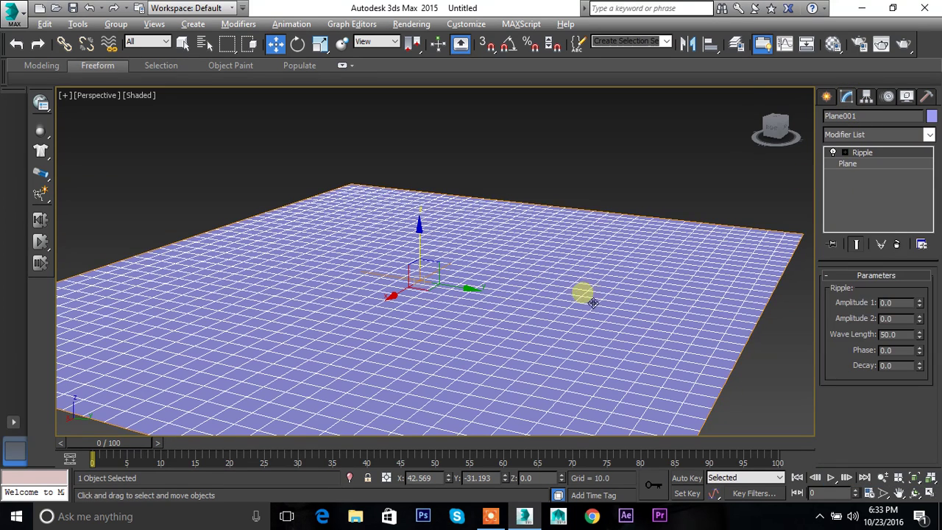
- Set the Ripple modifier's Amplitude 1 to 1.32 and view the rippled plane from a higher angle
{"action": "middle_click_drag", "start_coordinate": [582, 289], "coordinate": [607, 278]}
{"action": "left_click", "coordinate": [883, 318]}
{"action": "left_click_drag", "start_coordinate": [922, 301], "coordinate": [908, 208]}
{"action": "left_click", "coordinate": [635, 171]}
{"action": "middle_click_drag", "start_coordinate": [603, 206], "coordinate": [625, 245], "text": "alt"}
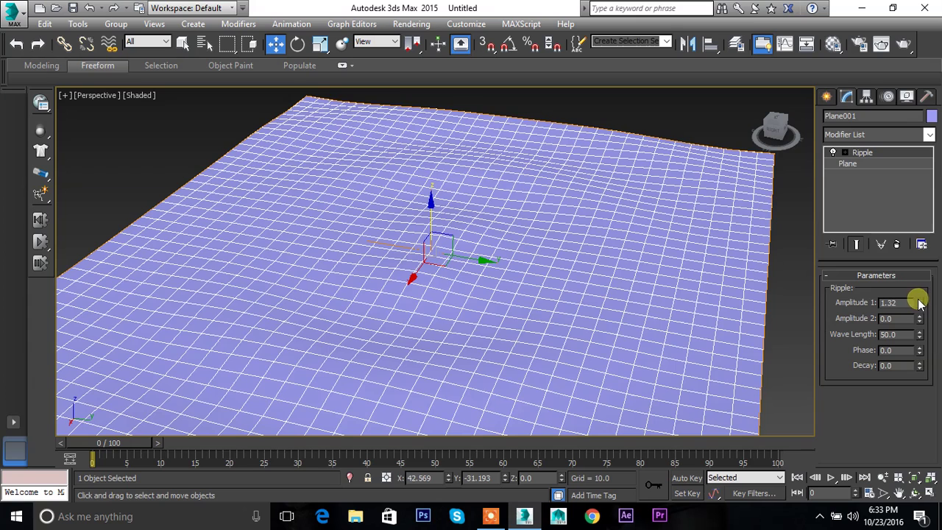
- Increase the Ripple modifier's Amplitude 1 to 2.376 and inspect the deselected plane from above
{"action": "left_click_drag", "start_coordinate": [919, 304], "coordinate": [921, 247]}
{"action": "left_click", "coordinate": [641, 107]}
{"action": "middle_click_drag", "start_coordinate": [642, 107], "coordinate": [499, 280], "text": "alt"}
{"action": "scroll", "coordinate": [498, 280], "scroll_direction": "down", "scroll_amount": 5}
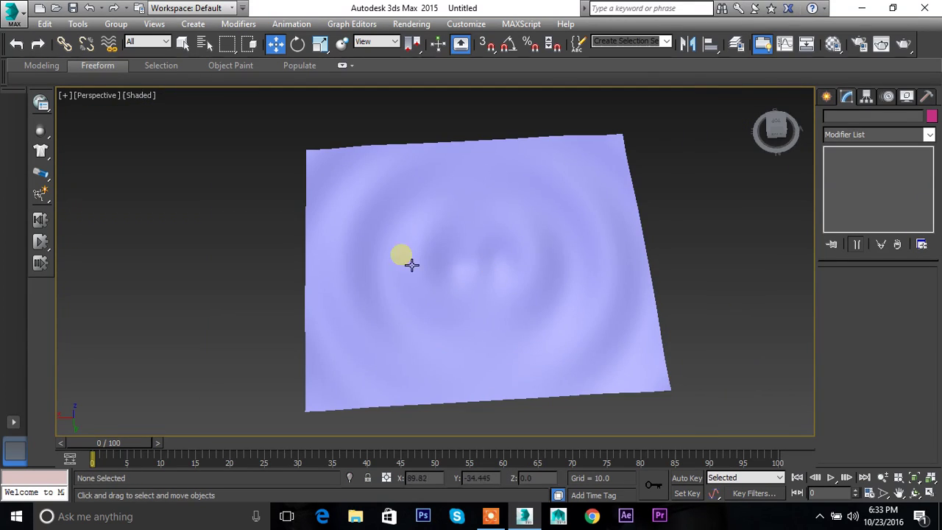
{"action": "left_click", "coordinate": [550, 236]}
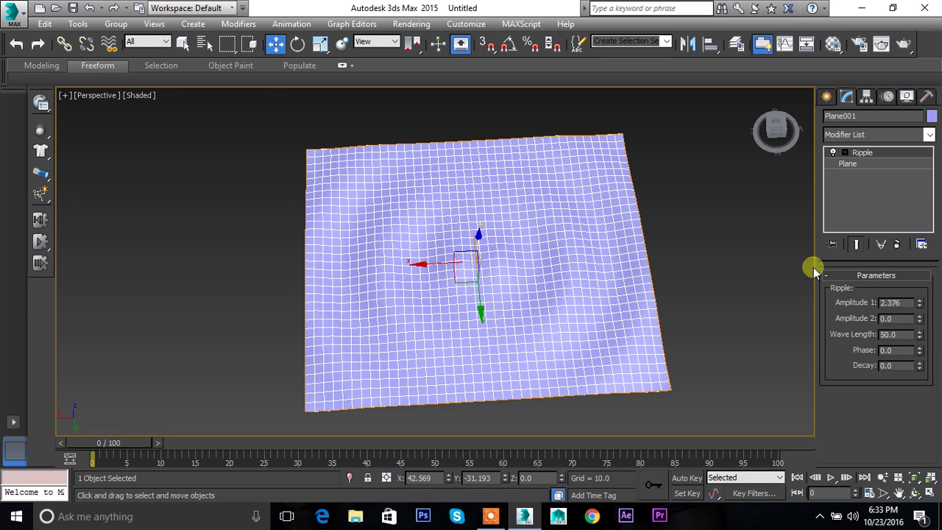
- Set the Ripple modifier's Amplitude 2 to 1.69 and view the plane deselected
{"action": "left_click_drag", "start_coordinate": [921, 318], "coordinate": [921, 294]}
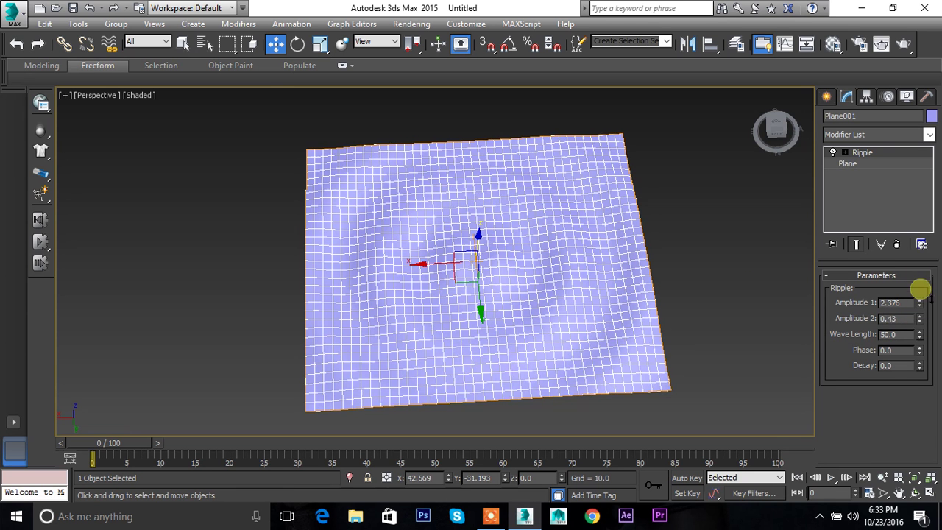
{"action": "left_click", "coordinate": [730, 209]}
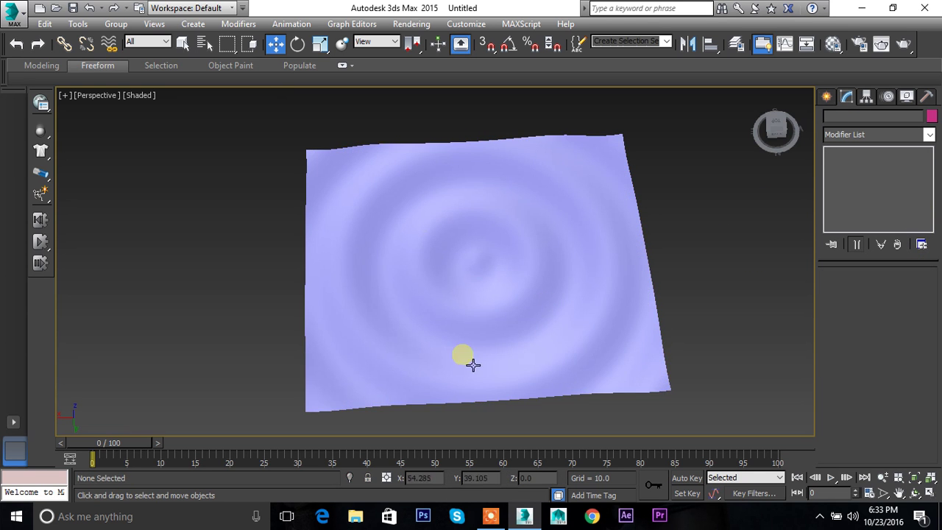
{"action": "left_click", "coordinate": [616, 357]}
- Reduce the Ripple modifier's Wave Length to 11.5 and inspect the plane deselected
{"action": "left_click_drag", "start_coordinate": [921, 334], "coordinate": [930, 383]}
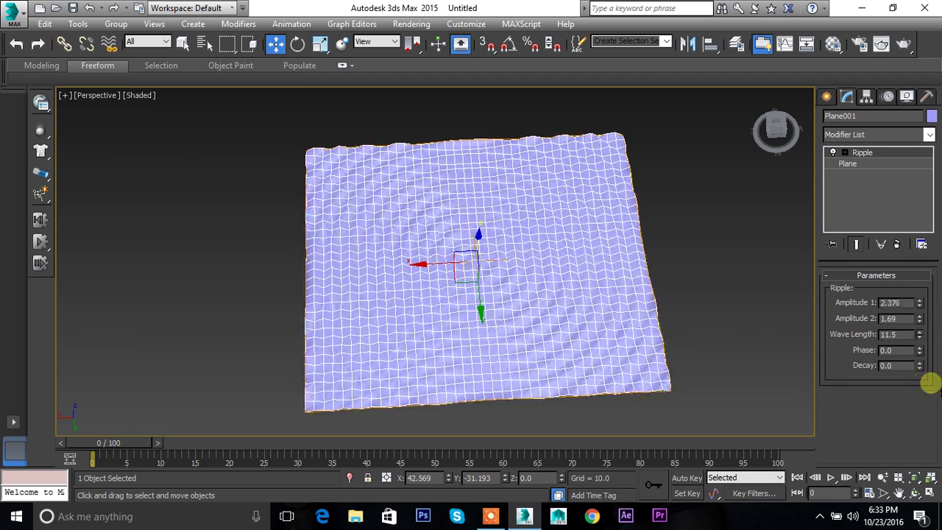
{"action": "left_click", "coordinate": [684, 292]}
{"action": "middle_click_drag", "start_coordinate": [606, 349], "coordinate": [635, 364], "text": "alt"}
{"action": "left_click", "coordinate": [591, 317]}
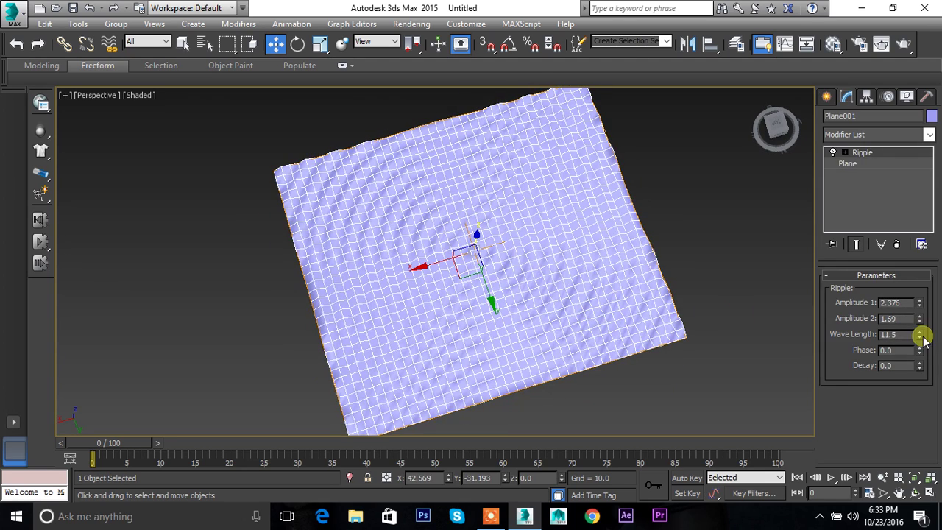
- Increase the Ripple modifier's Wave Length to 30.82 and inspect the wider waves on the plane
{"action": "left_click_drag", "start_coordinate": [922, 334], "coordinate": [912, 221]}
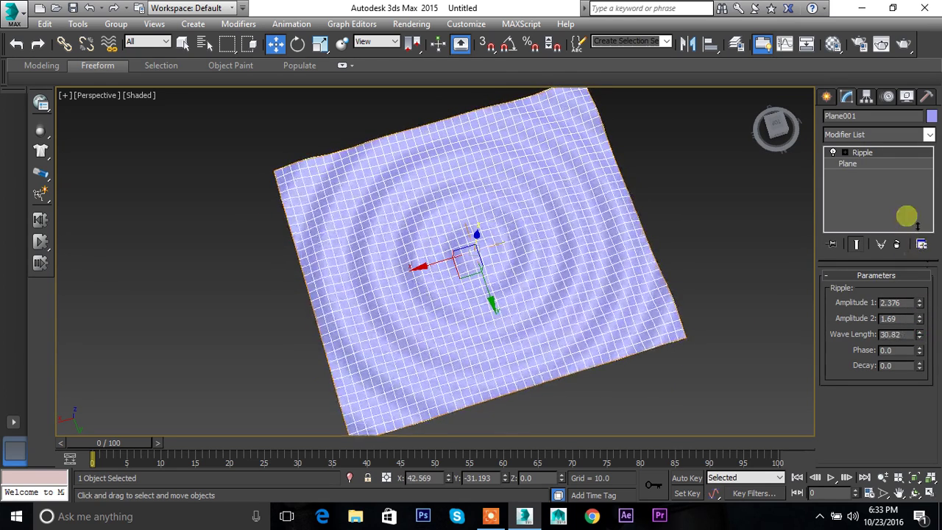
{"action": "left_click", "coordinate": [693, 309]}
{"action": "middle_click_drag", "start_coordinate": [693, 309], "coordinate": [684, 291], "text": "alt"}
{"action": "left_click", "coordinate": [550, 277]}
- Set the ripple's Phase to 8.3, Amplitude 1 to 6.249, Amplitude 2 to -1.741 and Wave Length to 19.108, and inspect the plane
{"action": "left_click_drag", "start_coordinate": [917, 351], "coordinate": [897, 68]}
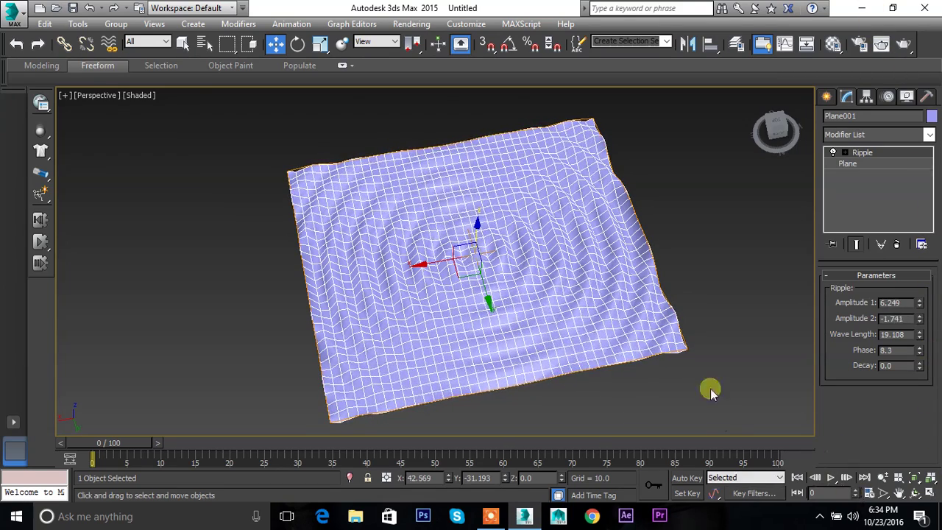
{"action": "left_click", "coordinate": [687, 347]}
{"action": "middle_click_drag", "start_coordinate": [559, 296], "coordinate": [513, 264], "text": "alt"}
{"action": "left_click", "coordinate": [512, 265]}
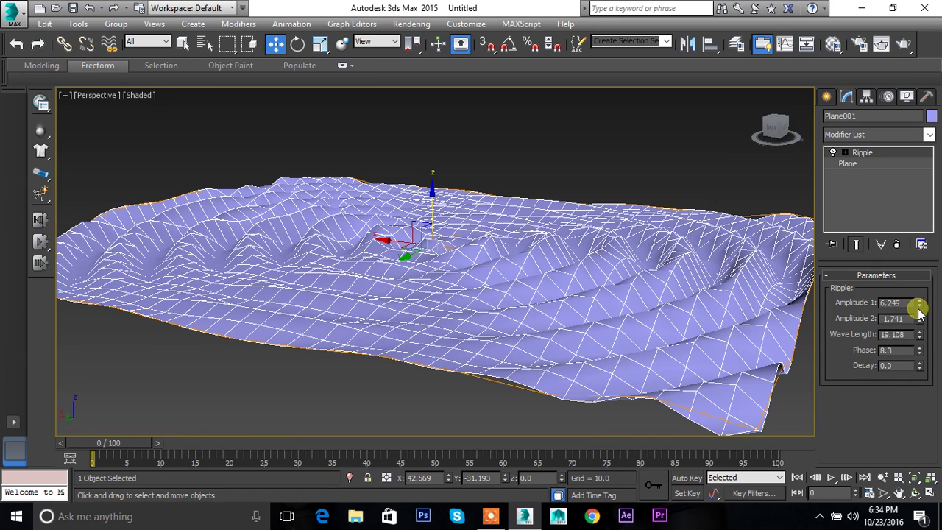
- Reset the Ripple modifier's Amplitude 2 to 0 and lower Amplitude 1 to about -0.182
{"action": "left_click_drag", "start_coordinate": [919, 320], "coordinate": [929, 436]}
{"action": "right_click", "coordinate": [920, 320]}
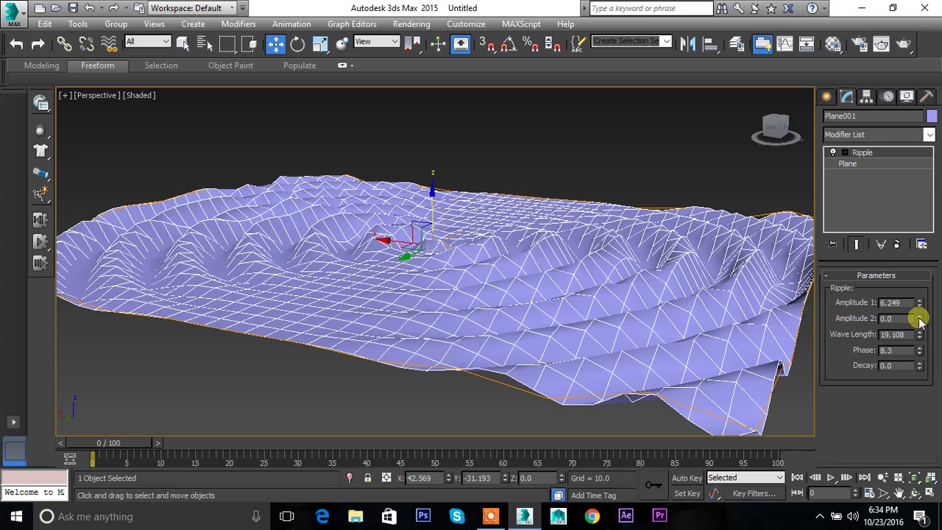
{"action": "left_click_drag", "start_coordinate": [920, 312], "coordinate": [919, 366]}
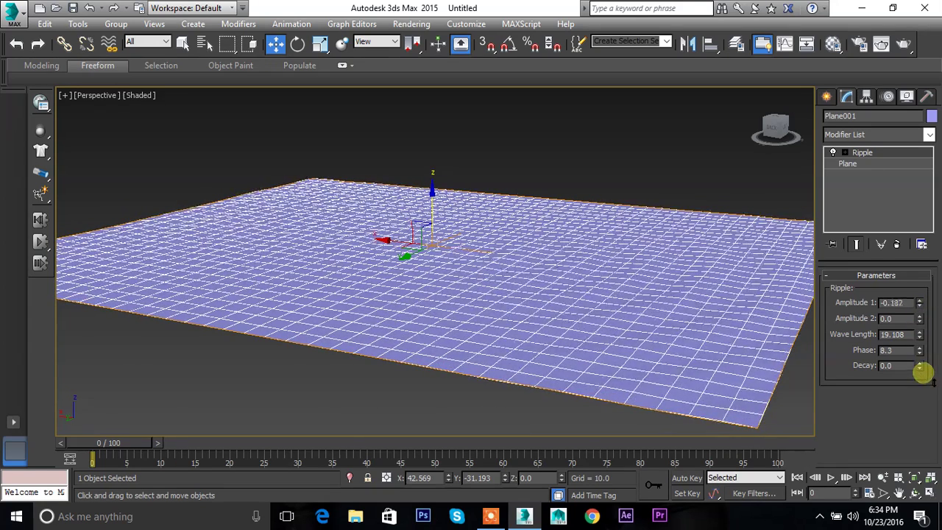
- Set the Ripple modifier's Amplitude 1 to 0.52 and inspect the plane from several angles
{"action": "left_click", "coordinate": [642, 193]}
{"action": "middle_click_drag", "start_coordinate": [556, 298], "coordinate": [443, 328], "text": "alt"}
{"action": "left_click", "coordinate": [436, 300]}
{"action": "mouse_move", "coordinate": [506, 295]}
{"action": "middle_mouse_down", "text": "alt"}
{"action": "mouse_move", "coordinate": [540, 296]}
{"action": "mouse_move", "coordinate": [494, 309]}
{"action": "mouse_move", "coordinate": [489, 293]}
{"action": "middle_mouse_up", "text": "alt"}
{"action": "middle_click_drag", "start_coordinate": [557, 248], "coordinate": [712, 201], "text": "alt"}
{"action": "left_click_drag", "start_coordinate": [920, 306], "coordinate": [858, 301]}
{"action": "middle_click_drag", "start_coordinate": [736, 294], "coordinate": [600, 278], "text": "alt"}
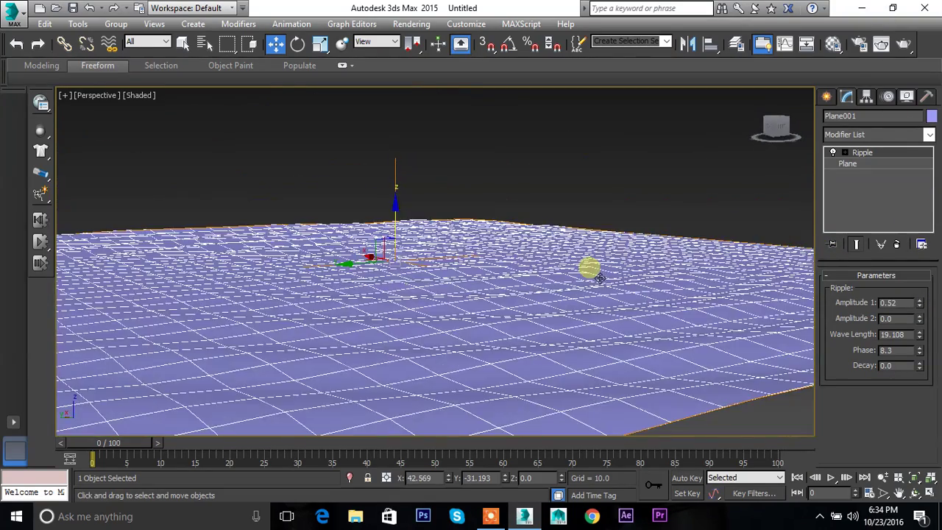
- Remove the Ripple modifier and delete the plane from the scene
{"action": "left_click", "coordinate": [896, 245]}
{"action": "left_click", "coordinate": [927, 134]}
{"action": "scroll", "coordinate": [888, 316], "scroll_direction": "down", "scroll_amount": 15}
{"action": "scroll", "coordinate": [888, 332], "scroll_direction": "down", "scroll_amount": 9}
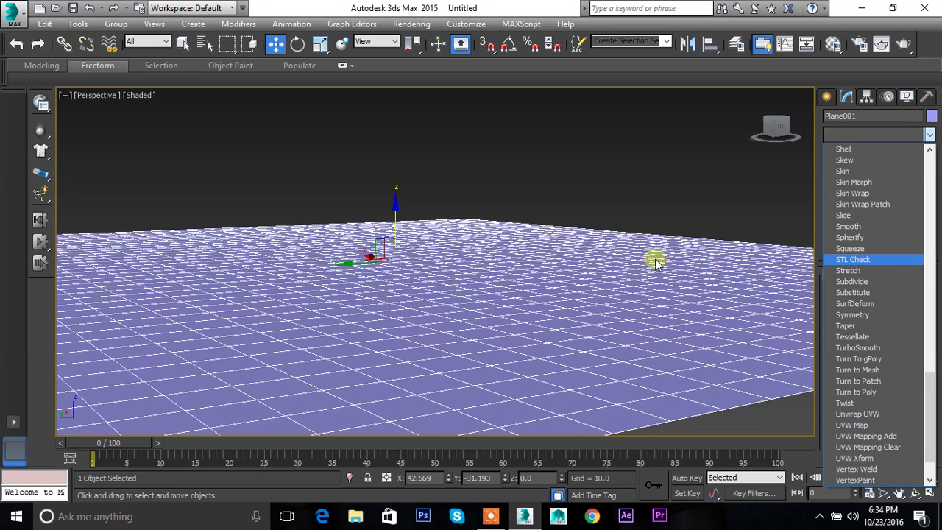
{"action": "left_click", "coordinate": [633, 251]}
{"action": "key", "text": "Delete"}
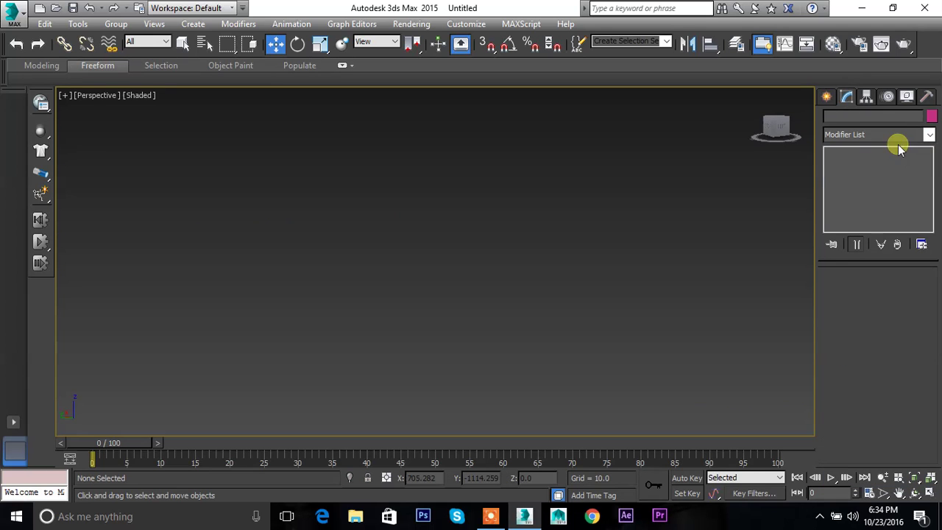
- Draw a cylinder about 2.665 in radius and 29.808 high, framed in the perspective view
{"action": "left_click", "coordinate": [826, 96]}
{"action": "left_click", "coordinate": [854, 213]}
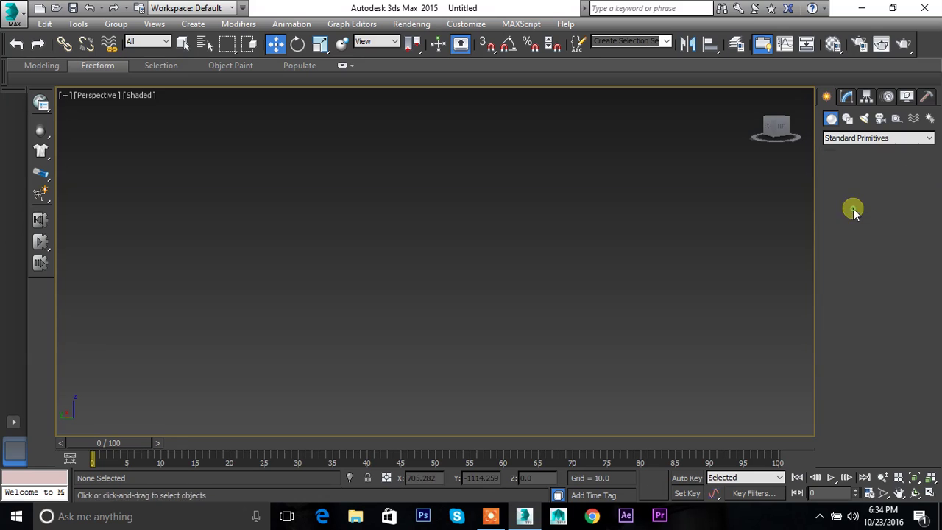
{"action": "left_click_drag", "start_coordinate": [401, 302], "coordinate": [405, 303]}
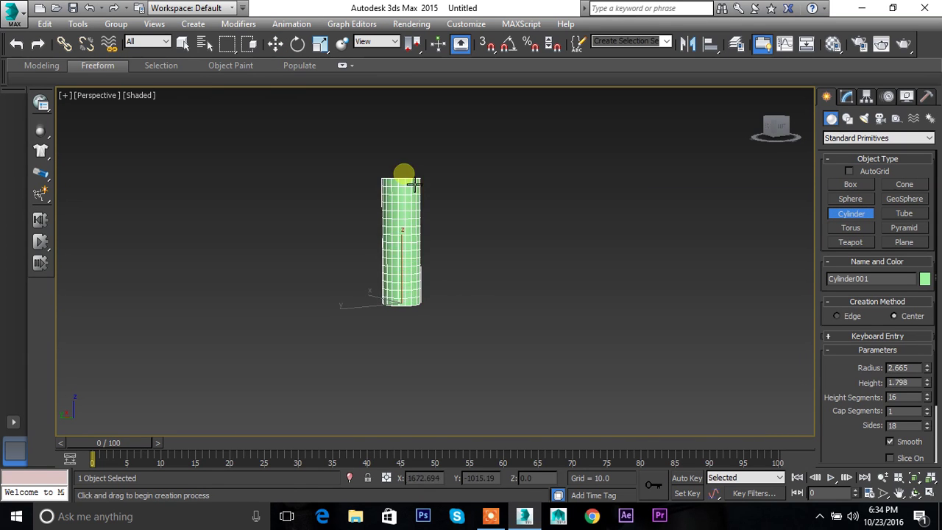
{"action": "key", "text": "z"}
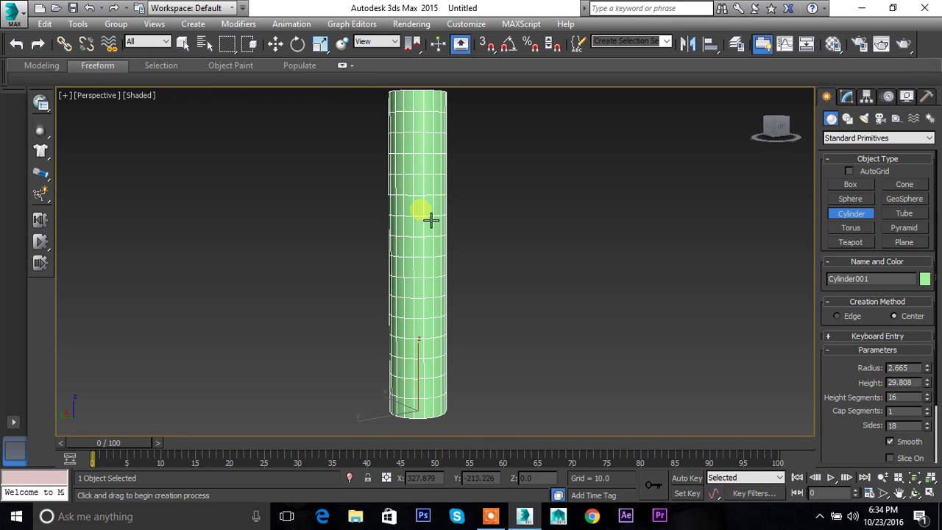
- Apply a Twist modifier to the new cylinder
{"action": "left_click", "coordinate": [847, 97]}
{"action": "left_click", "coordinate": [928, 136]}
{"action": "scroll", "coordinate": [843, 251], "scroll_direction": "down", "scroll_amount": 20}
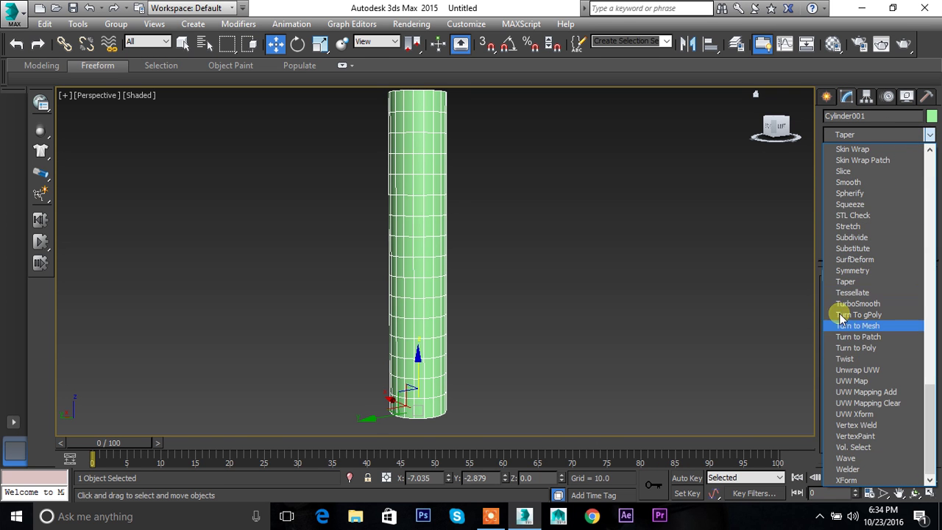
{"action": "left_click", "coordinate": [842, 359]}
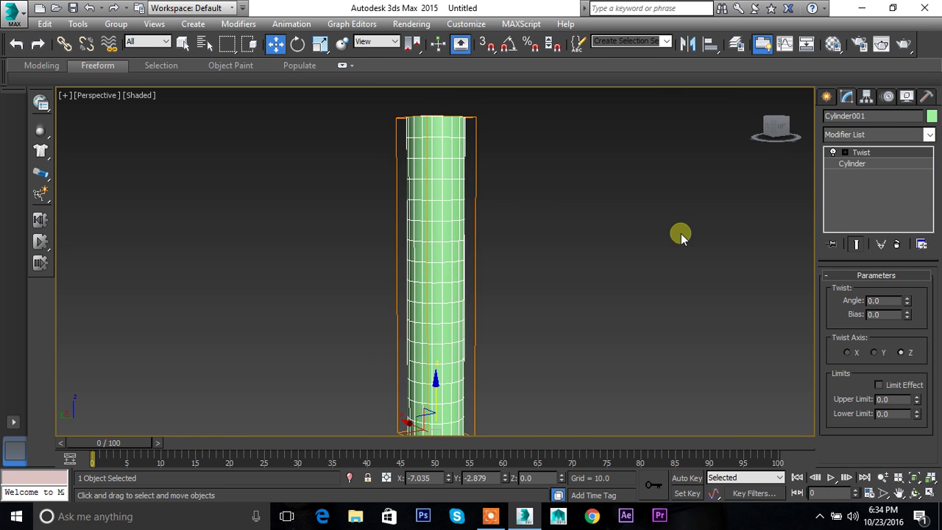
- Set the Twist modifier's Angle to 523 and inspect the cylinder deselected and selected
{"action": "left_click_drag", "start_coordinate": [910, 301], "coordinate": [660, 154]}
{"action": "left_click", "coordinate": [656, 154]}
{"action": "middle_click_drag", "start_coordinate": [642, 296], "coordinate": [618, 276], "text": "alt"}
{"action": "left_click", "coordinate": [437, 239]}
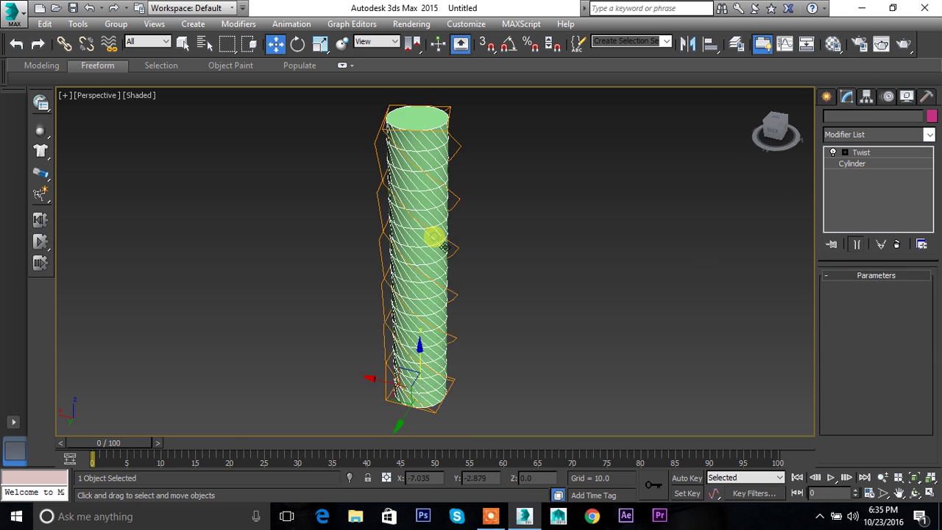
- Try the Y and X twist axes on the cylinder, returning the Twist Axis to Z
{"action": "left_click", "coordinate": [870, 353]}
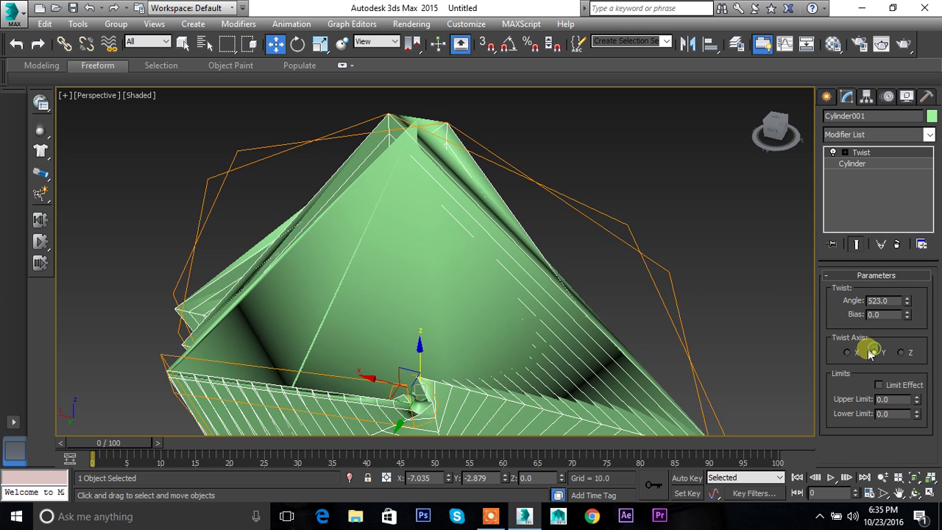
{"action": "left_click", "coordinate": [874, 352]}
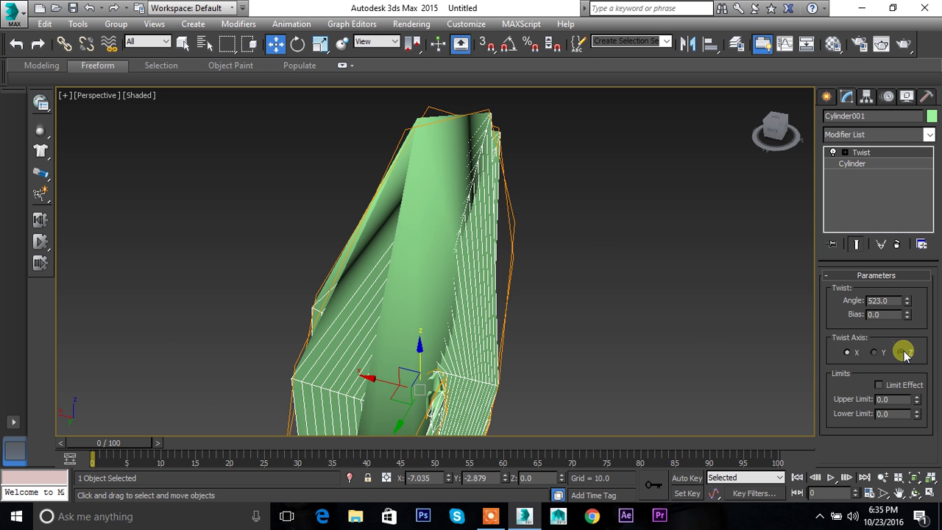
{"action": "left_click", "coordinate": [904, 353]}
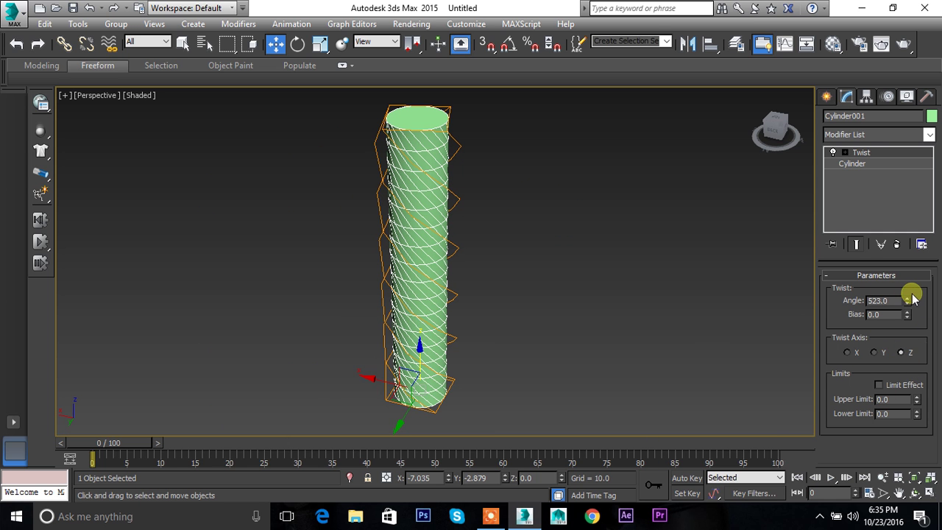
- Increase the Twist modifier's Angle well beyond 523 and view the cylinder deselected
{"action": "left_click_drag", "start_coordinate": [910, 299], "coordinate": [812, 87]}
{"action": "left_click", "coordinate": [660, 216]}
{"action": "middle_click_drag", "start_coordinate": [534, 250], "coordinate": [607, 247], "text": "alt"}
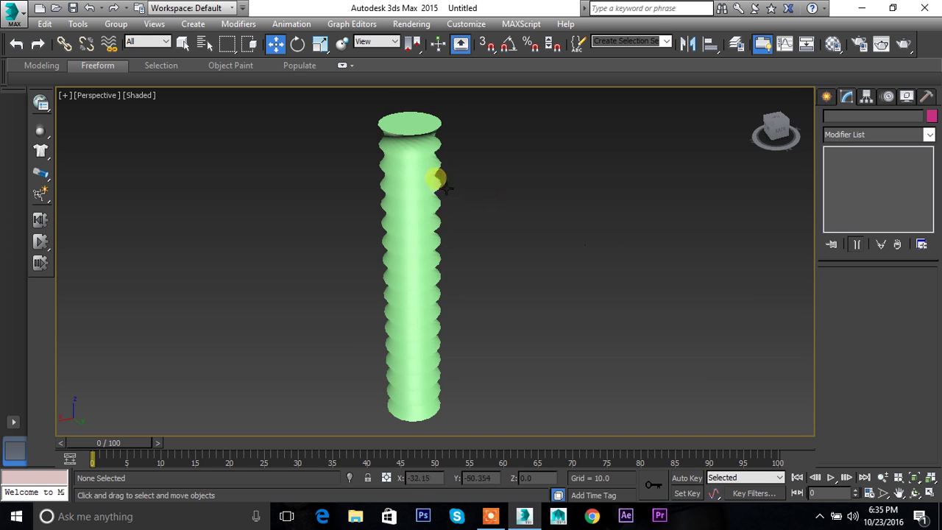
- Examine the strongly twisted cylinder from several angles, both selected and deselected
{"action": "left_click", "coordinate": [432, 208]}
{"action": "left_click", "coordinate": [632, 278]}
{"action": "middle_click_drag", "start_coordinate": [633, 278], "coordinate": [519, 231], "text": "alt"}
{"action": "left_click", "coordinate": [450, 159]}
{"action": "middle_click_drag", "start_coordinate": [450, 158], "coordinate": [591, 212], "text": "alt"}
{"action": "left_click", "coordinate": [606, 218]}
{"action": "middle_click_drag", "start_coordinate": [555, 243], "coordinate": [732, 232], "text": "alt"}
{"action": "middle_click_drag", "start_coordinate": [812, 228], "coordinate": [573, 232], "text": "alt"}
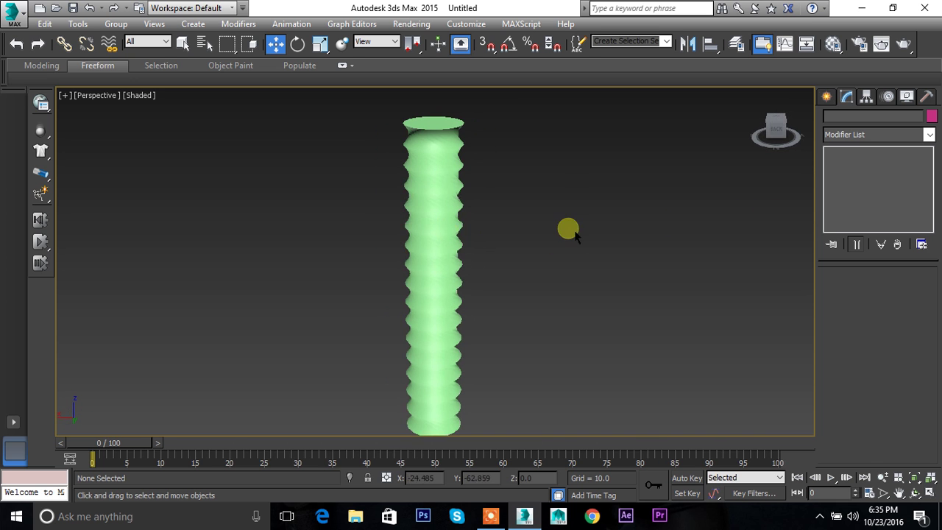
- Adjust the Twist modifier's Angle for shallower ridges and inspect the deselected cylinder up close
{"action": "left_click", "coordinate": [402, 219]}
{"action": "left_click_drag", "start_coordinate": [905, 309], "coordinate": [576, 307]}
{"action": "left_click", "coordinate": [582, 301]}
{"action": "middle_click_drag", "start_coordinate": [666, 302], "coordinate": [357, 170], "text": "alt"}
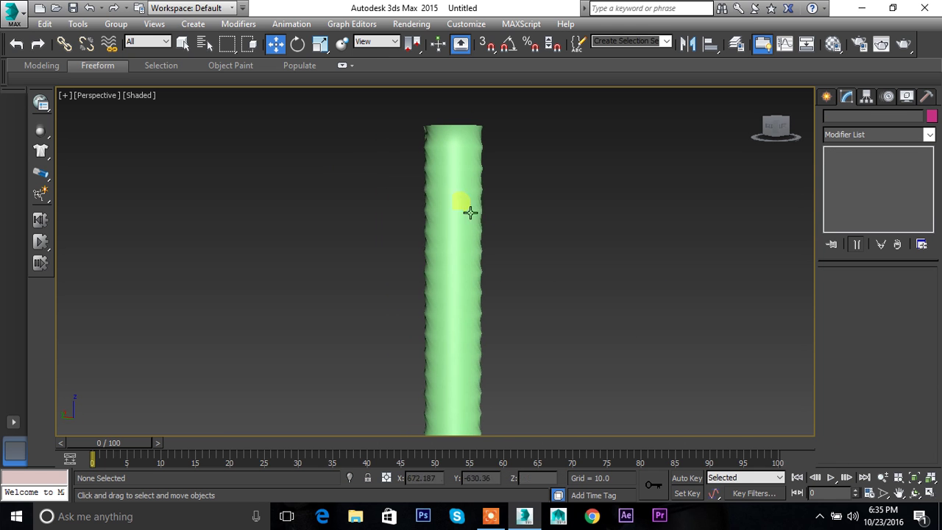
{"action": "scroll", "coordinate": [475, 214], "scroll_direction": "up", "scroll_amount": 4}
{"action": "middle_click_drag", "start_coordinate": [476, 215], "coordinate": [470, 289], "text": "alt"}
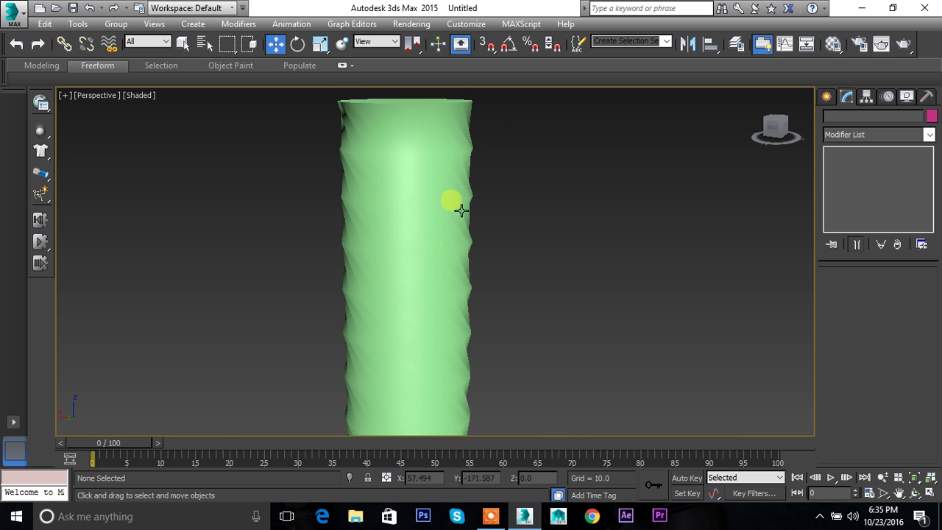
{"action": "middle_click_drag", "start_coordinate": [494, 196], "coordinate": [461, 178], "text": "alt"}
- Remove the Twist modifier from the cylinder
{"action": "left_click", "coordinate": [461, 178]}
{"action": "left_click", "coordinate": [897, 243]}
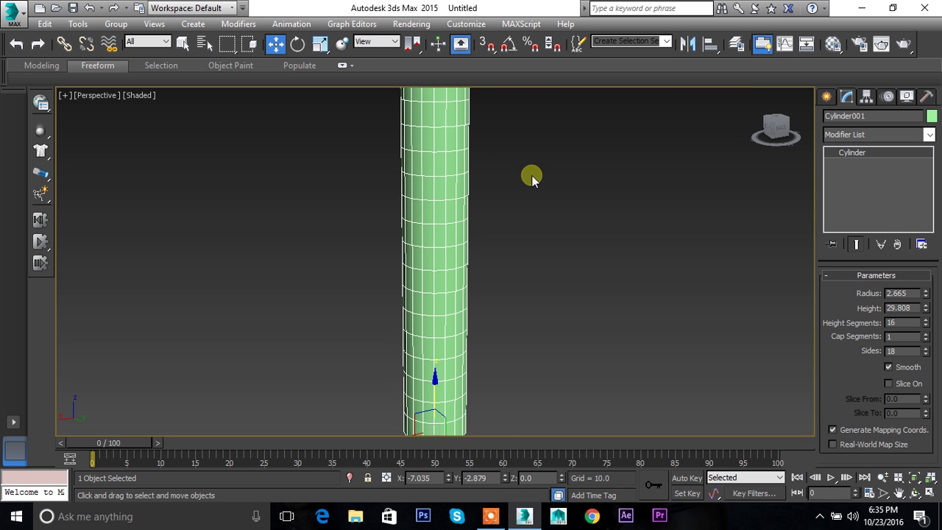
{"action": "left_click", "coordinate": [930, 134]}
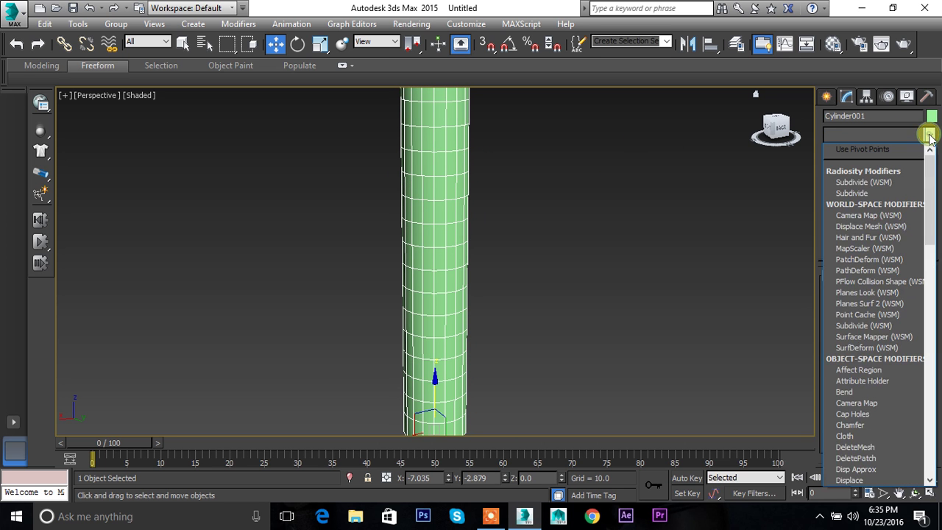
{"action": "scroll", "coordinate": [916, 320], "scroll_direction": "down", "scroll_amount": 7}
{"action": "scroll", "coordinate": [915, 323], "scroll_direction": "down", "scroll_amount": 9}
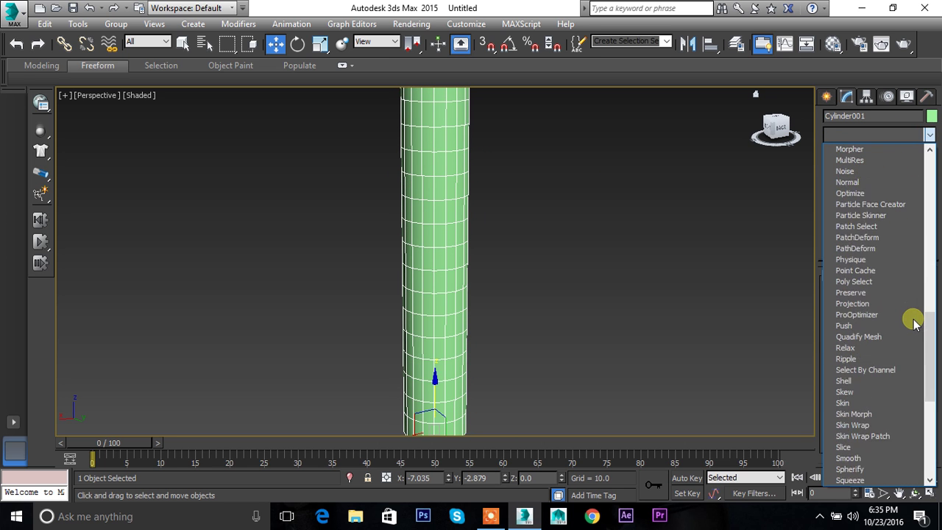
{"action": "scroll", "coordinate": [852, 346], "scroll_direction": "down", "scroll_amount": 3}
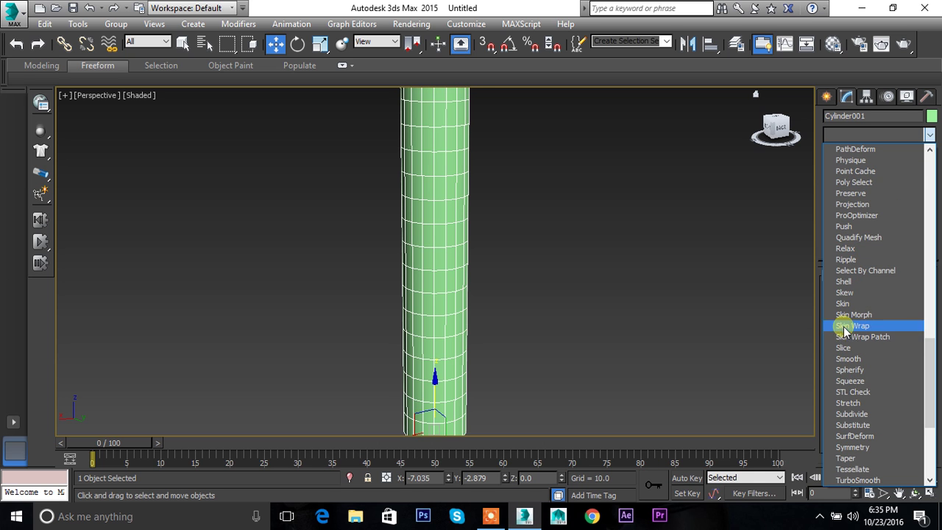
{"action": "left_click", "coordinate": [847, 403]}
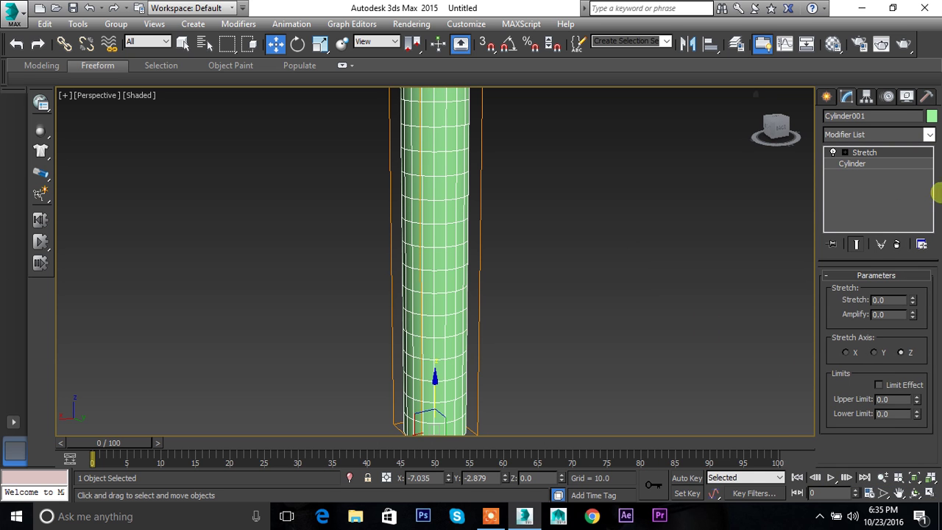
{"action": "left_click", "coordinate": [897, 244]}
- Replace the Stretch modifier on the cylinder with the Squeeze modifier
{"action": "left_click", "coordinate": [928, 135]}
{"action": "scroll", "coordinate": [868, 340], "scroll_direction": "down", "scroll_amount": 15}
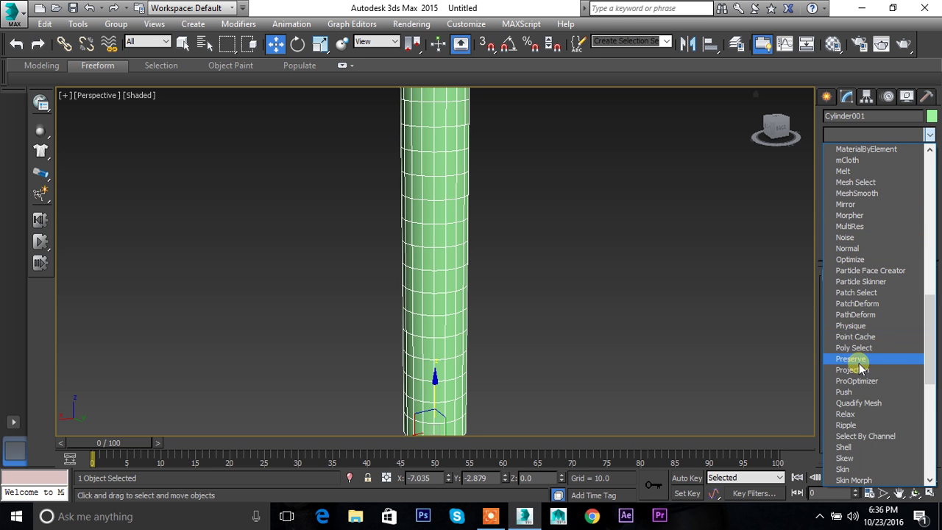
{"action": "scroll", "coordinate": [852, 397], "scroll_direction": "down", "scroll_amount": 2}
{"action": "scroll", "coordinate": [851, 375], "scroll_direction": "down", "scroll_amount": 3}
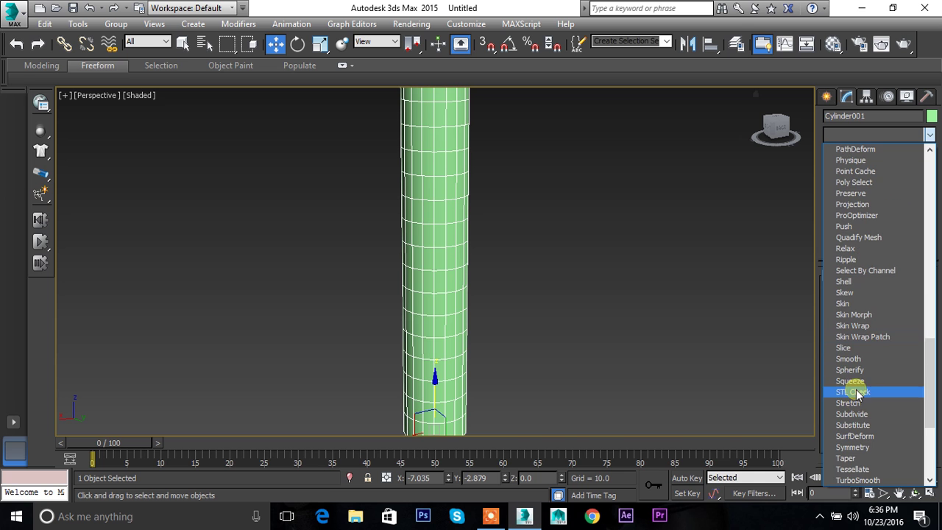
{"action": "left_click", "coordinate": [847, 380]}
- Set the Squeeze modifier's Axial Bulge Amount to 1.89 and its Curve to 14.36
{"action": "left_click_drag", "start_coordinate": [919, 300], "coordinate": [897, 147]}
{"action": "scroll", "coordinate": [620, 214], "scroll_direction": "down", "scroll_amount": 5}
{"action": "middle_click_drag", "start_coordinate": [605, 220], "coordinate": [597, 302]}
{"action": "scroll", "coordinate": [563, 228], "scroll_direction": "down", "scroll_amount": 3}
{"action": "left_click_drag", "start_coordinate": [922, 298], "coordinate": [688, 209]}
{"action": "scroll", "coordinate": [495, 288], "scroll_direction": "up", "scroll_amount": 3}
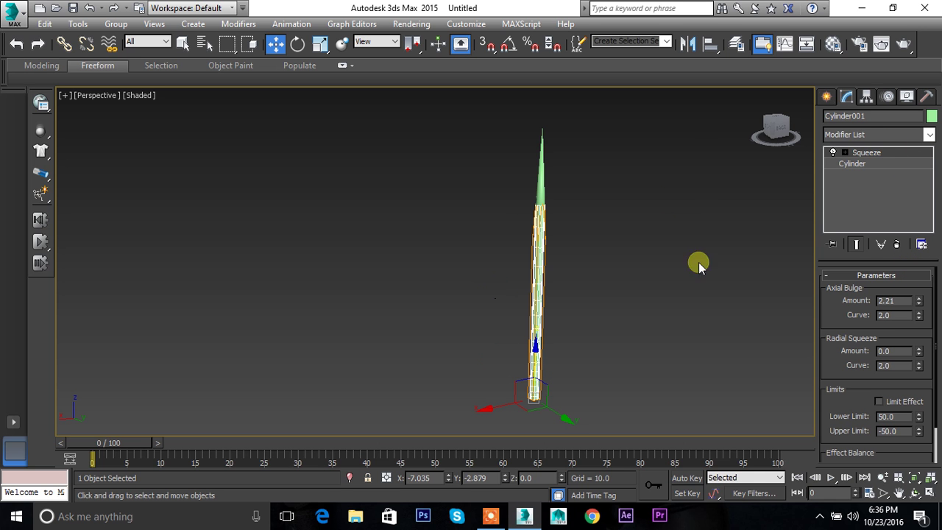
{"action": "left_click_drag", "start_coordinate": [922, 301], "coordinate": [847, 504]}
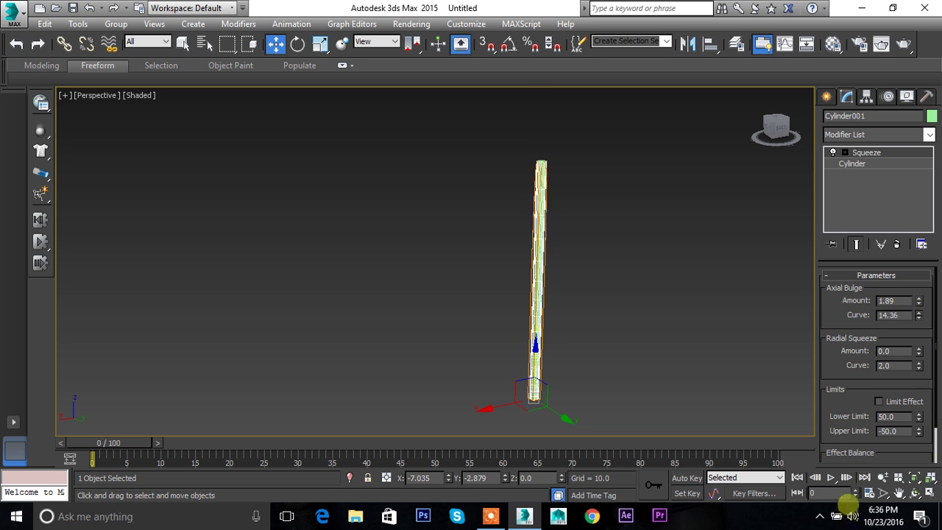
- Raise the Squeeze modifier's Radial Squeeze Amount to 13.67 and inspect the tapered cylinder
{"action": "left_click_drag", "start_coordinate": [918, 352], "coordinate": [934, 464]}
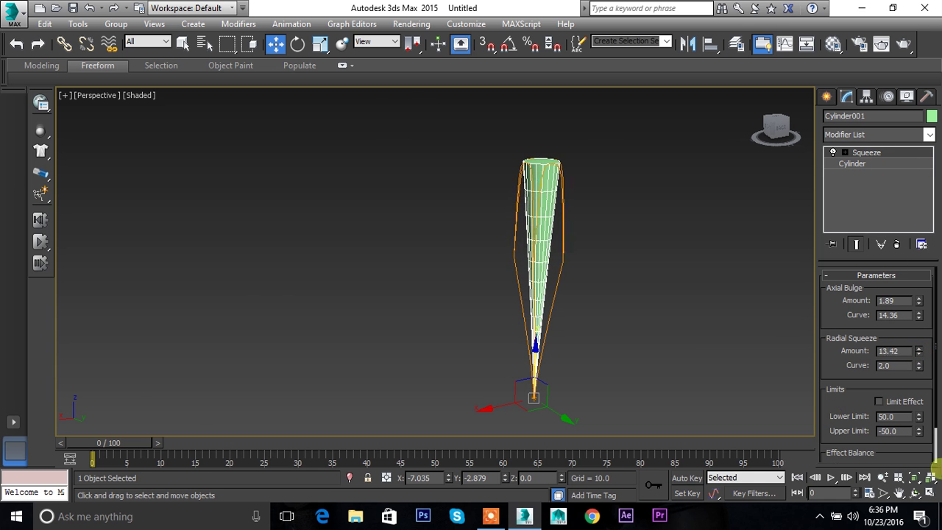
{"action": "left_click", "coordinate": [940, 528]}
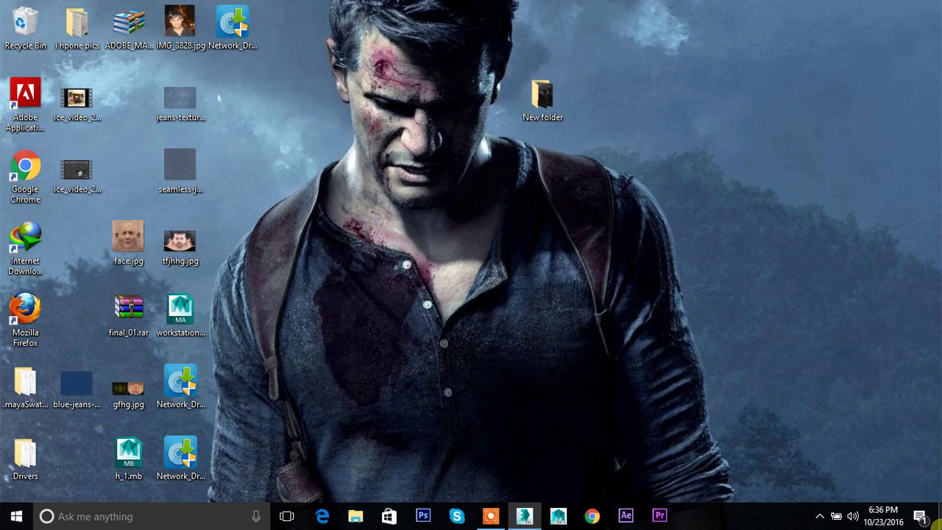
{"action": "left_click", "coordinate": [940, 528]}
{"action": "scroll", "coordinate": [588, 256], "scroll_direction": "up", "scroll_amount": 5}
{"action": "scroll", "coordinate": [587, 256], "scroll_direction": "down", "scroll_amount": 5}
{"action": "mouse_move", "coordinate": [570, 257]}
{"action": "middle_mouse_down", "text": "alt"}
{"action": "mouse_move", "coordinate": [530, 260]}
{"action": "mouse_move", "coordinate": [574, 268]}
{"action": "middle_mouse_up", "text": "alt"}
{"action": "left_click", "coordinate": [574, 267]}
{"action": "left_click", "coordinate": [512, 230]}
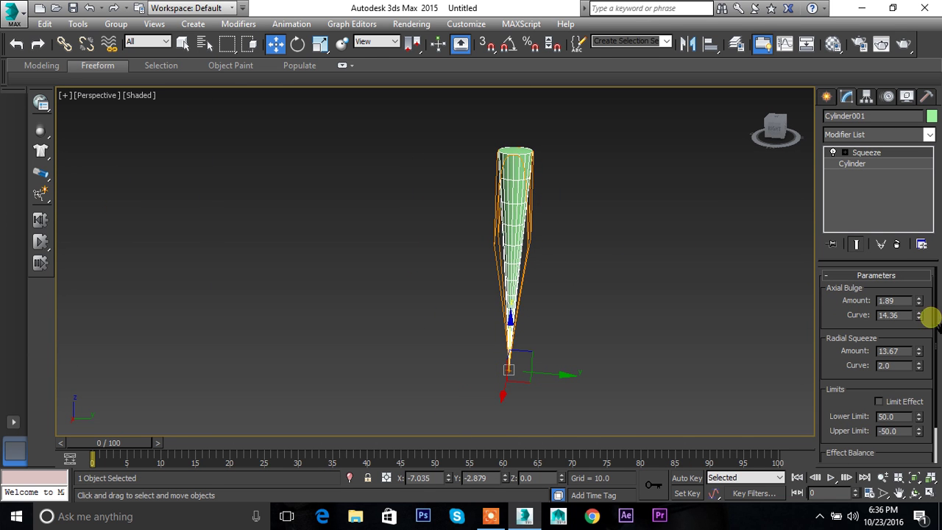
- Set the Radial Squeeze Amount to 0.72 and Curve to 5.86, and inspect the flared cylinder from another angle
{"action": "left_click_drag", "start_coordinate": [918, 350], "coordinate": [886, 160]}
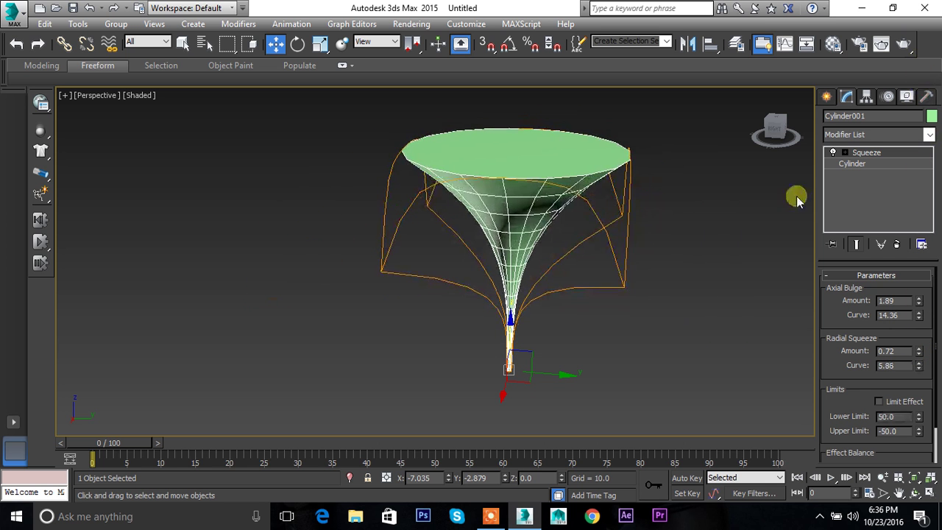
{"action": "left_click", "coordinate": [704, 229]}
{"action": "middle_click_drag", "start_coordinate": [601, 309], "coordinate": [508, 267], "text": "alt"}
{"action": "left_click", "coordinate": [508, 266]}
{"action": "left_click", "coordinate": [598, 262]}
{"action": "left_click", "coordinate": [507, 179]}
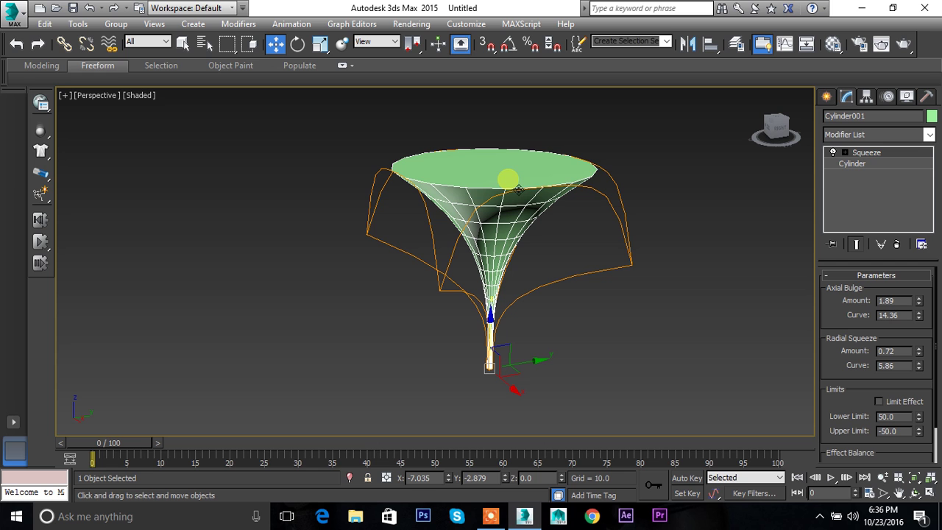
- Remove the Squeeze modifier from the cylinder and look through the other available modifiers
{"action": "left_click", "coordinate": [898, 244]}
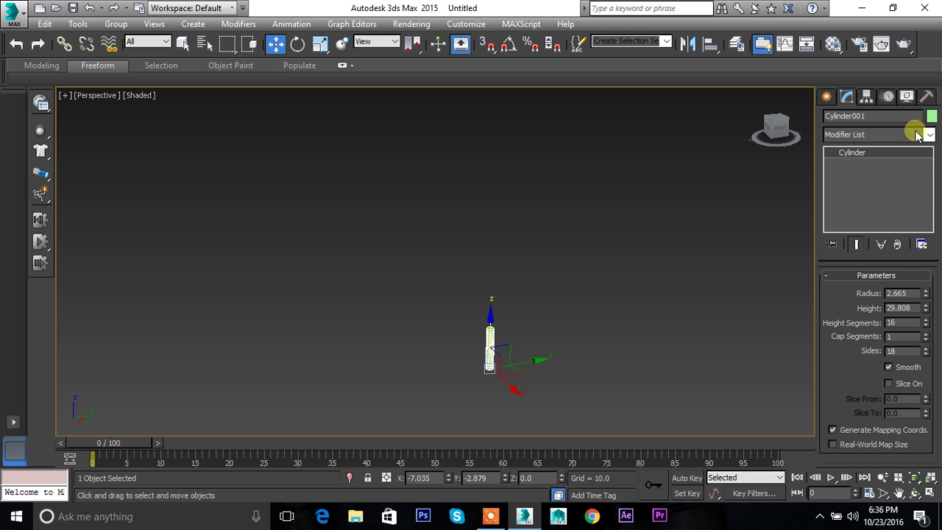
{"action": "left_click", "coordinate": [926, 135]}
{"action": "scroll", "coordinate": [838, 386], "scroll_direction": "down", "scroll_amount": 5}
{"action": "scroll", "coordinate": [839, 386], "scroll_direction": "down", "scroll_amount": 16}
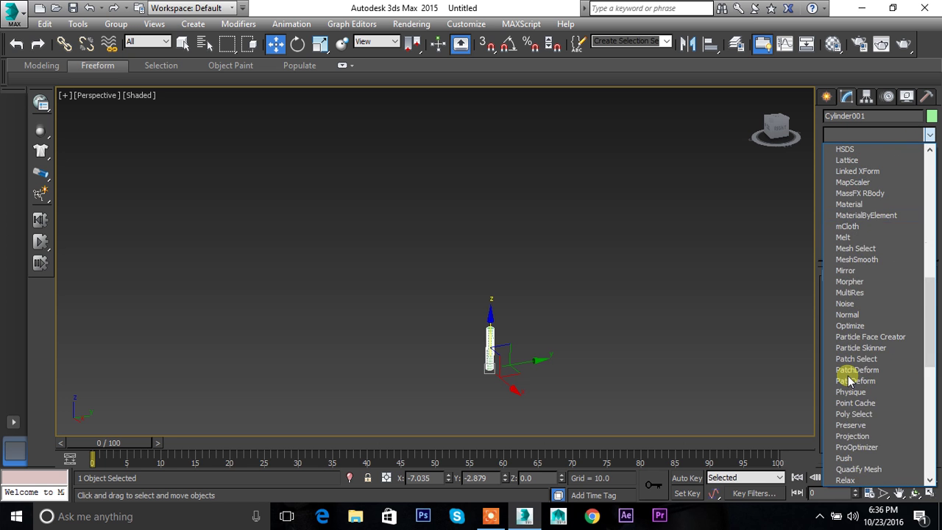
{"action": "scroll", "coordinate": [850, 381], "scroll_direction": "down", "scroll_amount": 3}
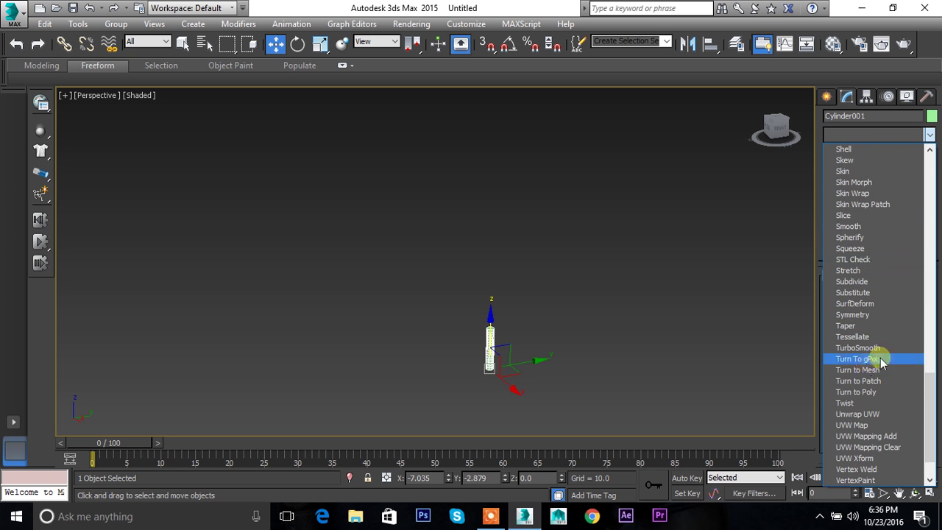
{"action": "scroll", "coordinate": [857, 324], "scroll_direction": "down", "scroll_amount": 1}
{"action": "left_click", "coordinate": [606, 330]}
- Delete the cylinder and create a box about 33.3 long, 82.4 wide and 15 high in its place
{"action": "scroll", "coordinate": [497, 324], "scroll_direction": "up", "scroll_amount": 5}
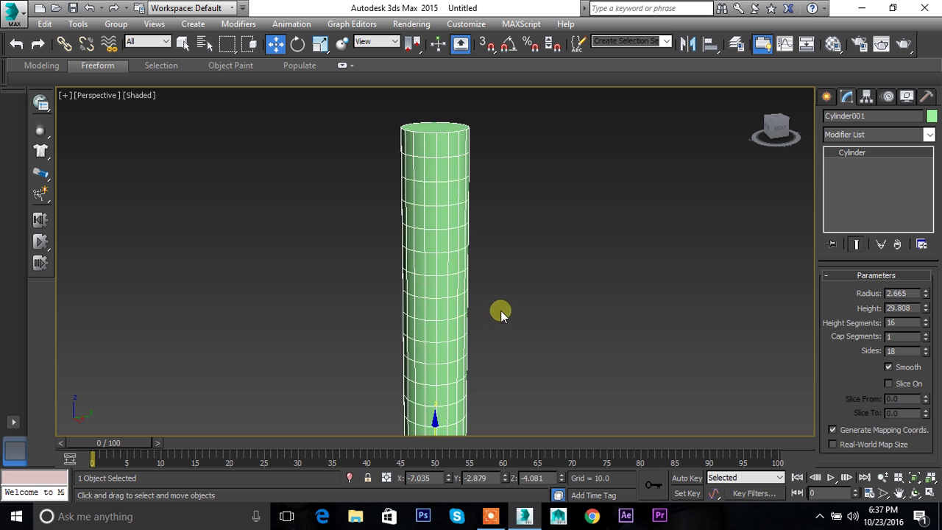
{"action": "key", "text": "Delete"}
{"action": "left_click", "coordinate": [826, 97]}
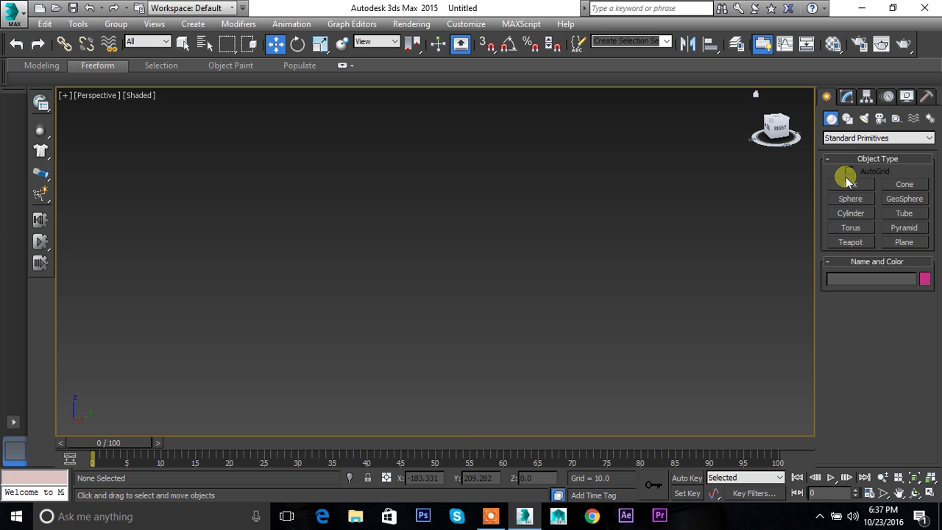
{"action": "left_click", "coordinate": [850, 184]}
{"action": "left_click_drag", "start_coordinate": [360, 185], "coordinate": [304, 380]}
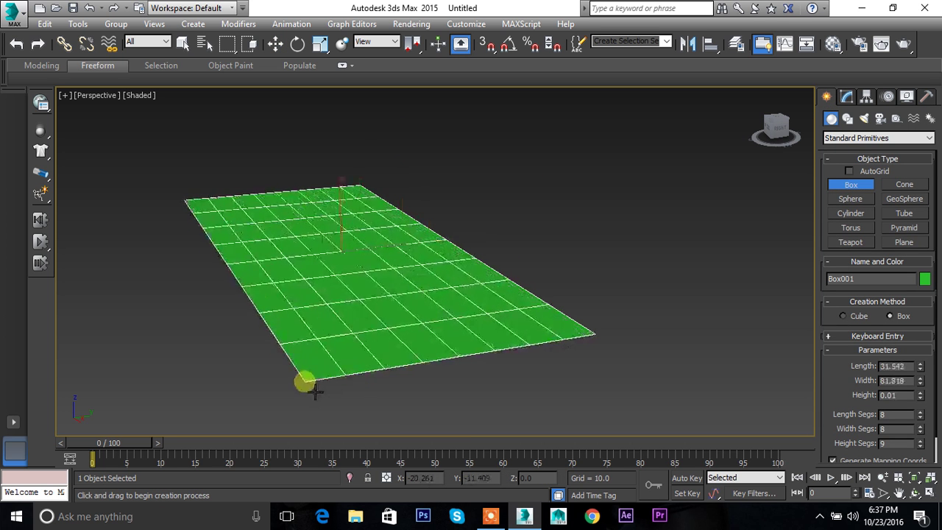
{"action": "left_click", "coordinate": [295, 318]}
- Reduce the box's length, width and height segments to 5 each
{"action": "left_click", "coordinate": [847, 96]}
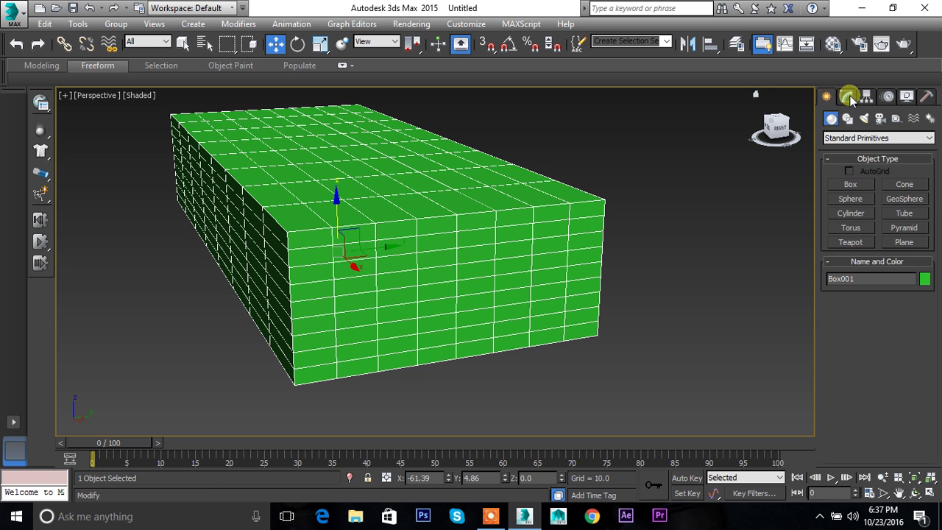
{"action": "left_click", "coordinate": [920, 343]}
{"action": "left_click", "coordinate": [920, 344]}
{"action": "left_click", "coordinate": [919, 343]}
{"action": "left_click", "coordinate": [920, 356]}
{"action": "left_click", "coordinate": [919, 357]}
{"action": "left_click", "coordinate": [919, 357]}
{"action": "left_click", "coordinate": [918, 372]}
{"action": "left_click", "coordinate": [918, 371]}
{"action": "left_click", "coordinate": [918, 372]}
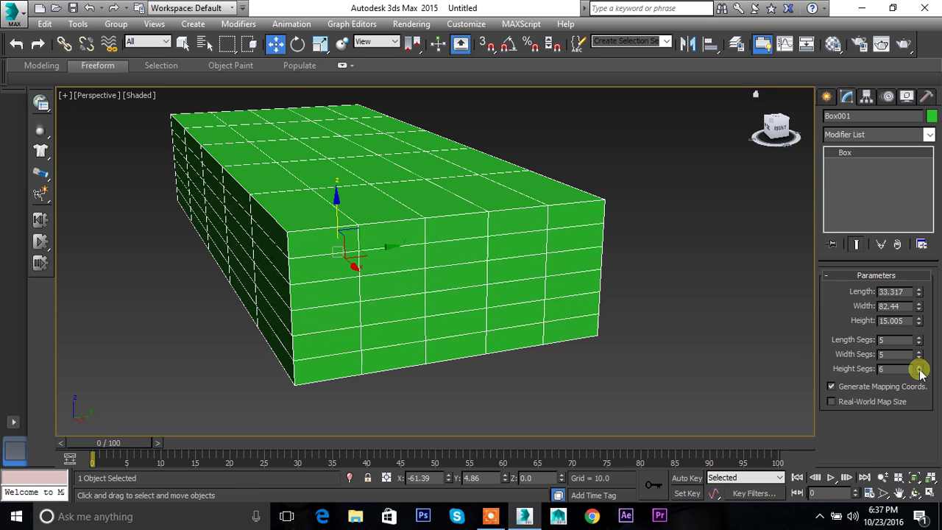
{"action": "left_click", "coordinate": [918, 372]}
- Raise the box's segments to 30 in length, 22 in width and 24 in height
{"action": "left_click", "coordinate": [694, 235]}
{"action": "middle_click_drag", "start_coordinate": [693, 236], "coordinate": [605, 247], "text": "alt"}
{"action": "left_click", "coordinate": [605, 247]}
{"action": "mouse_move", "coordinate": [918, 337]}
{"action": "left_mouse_down"}
{"action": "mouse_move", "coordinate": [925, 346]}
{"action": "mouse_move", "coordinate": [919, 244]}
{"action": "mouse_move", "coordinate": [925, 325]}
{"action": "left_mouse_up"}
{"action": "left_click_drag", "start_coordinate": [921, 366], "coordinate": [910, 240]}
{"action": "left_click", "coordinate": [751, 225]}
{"action": "left_click", "coordinate": [609, 294]}
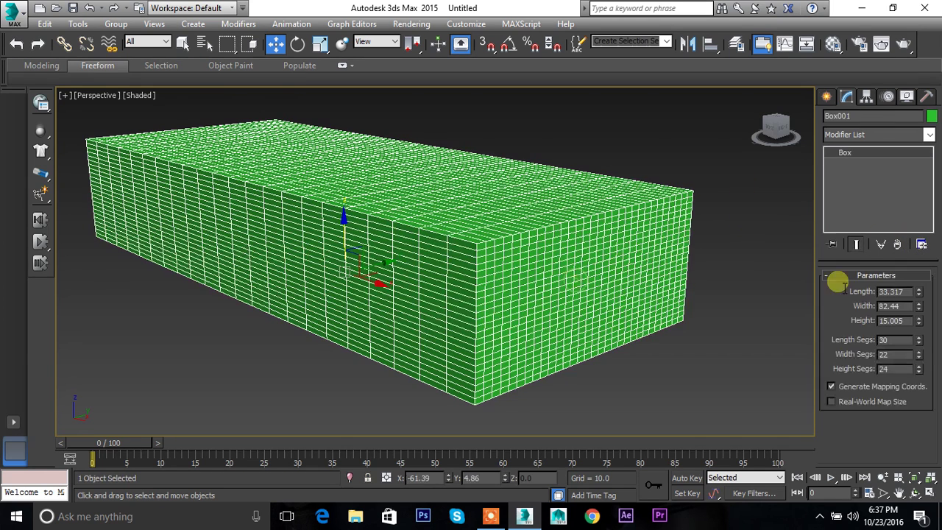
- Bring all three segment counts of the dense box back down to 5
{"action": "double_click", "coordinate": [898, 340]}
{"action": "type", "text": "5"}
{"action": "key", "text": "Tab"}
{"action": "type", "text": "5"}
{"action": "key", "text": "Tab"}
{"action": "type", "text": "5"}
{"action": "key", "text": "Return"}
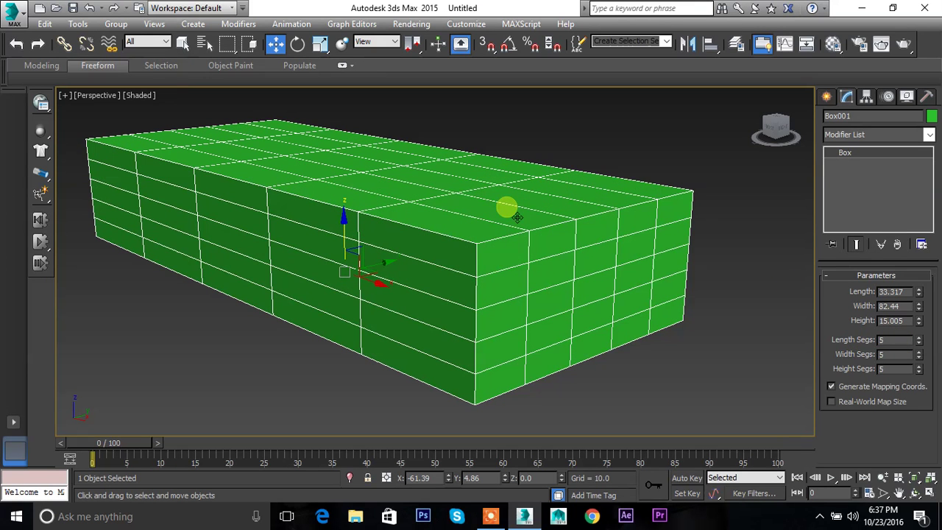
- Show the polygon and vertex statistics in the viewport, viewing the box deselected and selected
{"action": "left_click", "coordinate": [554, 114]}
{"action": "middle_click_drag", "start_coordinate": [399, 157], "coordinate": [327, 137], "text": "alt"}
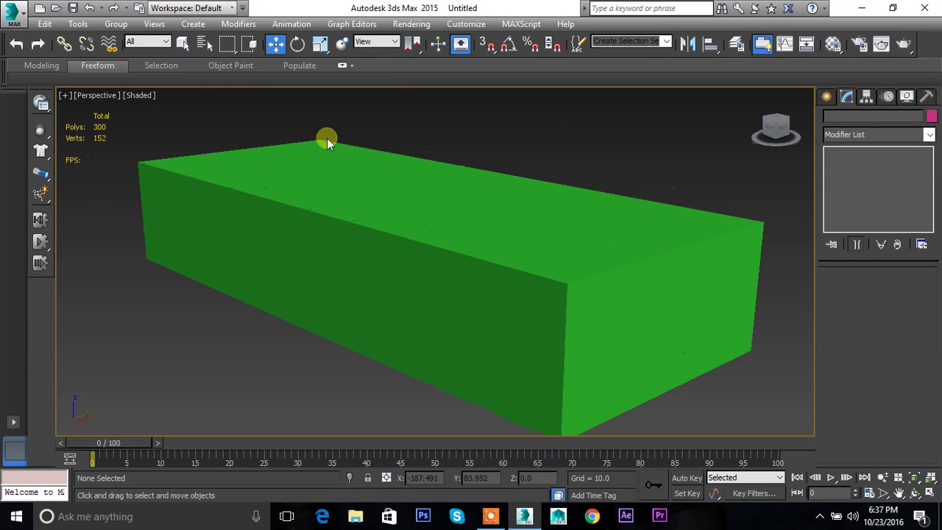
{"action": "left_click", "coordinate": [227, 183]}
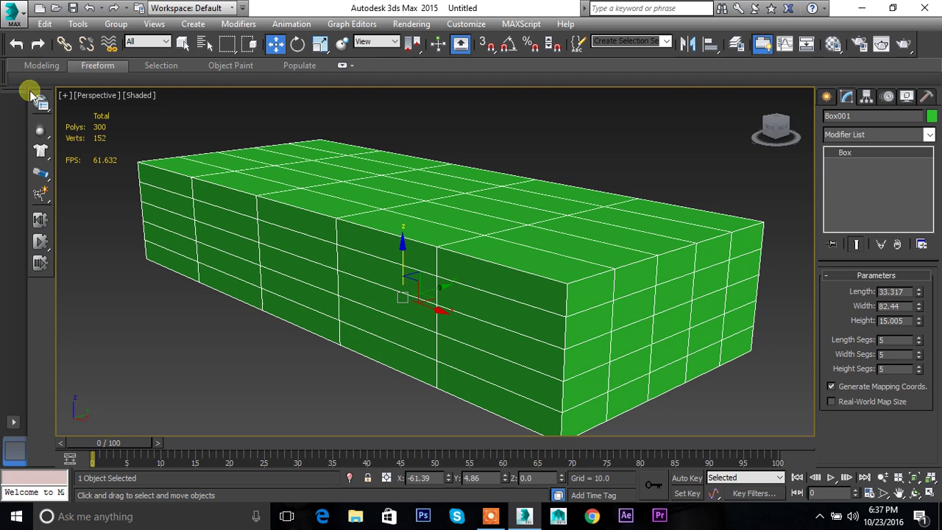
- Apply the TurboSmooth modifier to the box and inspect its rounded corners up close, deselected and selected
{"action": "left_click", "coordinate": [927, 137]}
{"action": "left_click", "coordinate": [905, 137]}
{"action": "left_click", "coordinate": [905, 137]}
{"action": "left_click", "coordinate": [880, 304]}
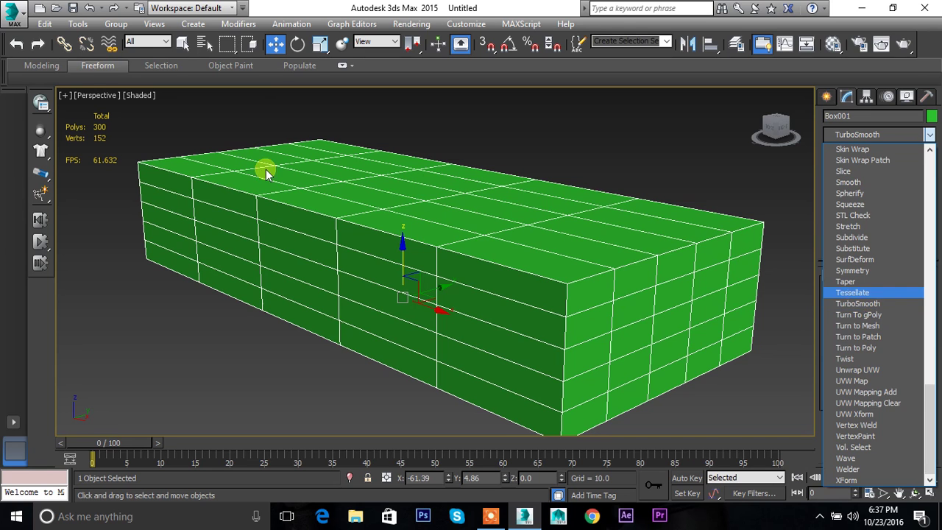
{"action": "left_click", "coordinate": [871, 305]}
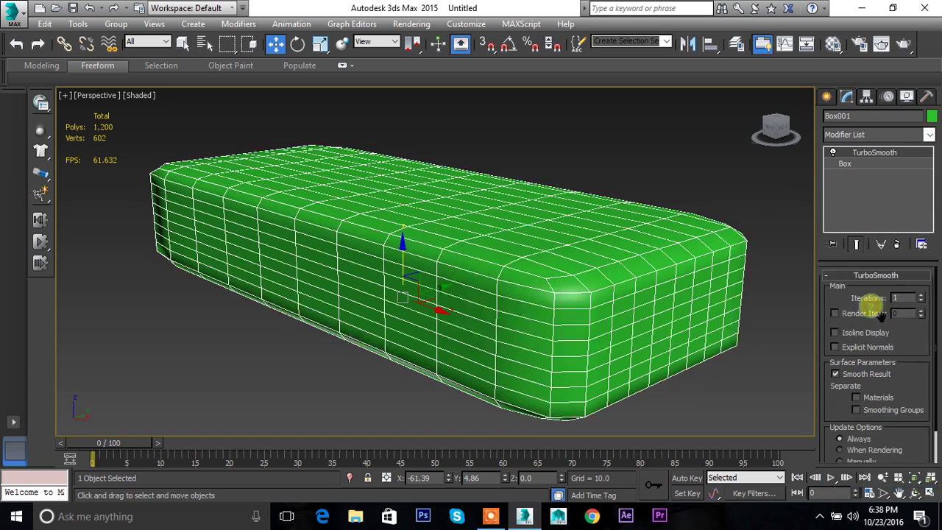
{"action": "left_click", "coordinate": [594, 168]}
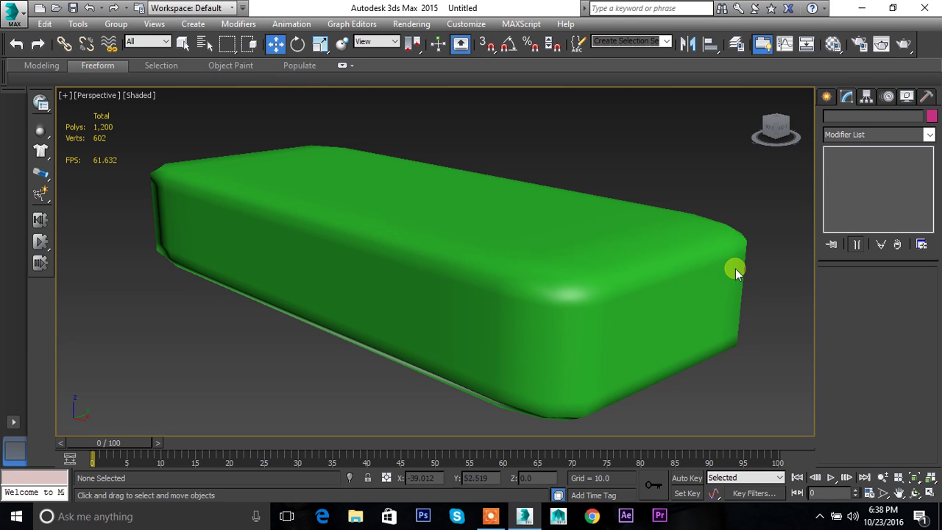
{"action": "scroll", "coordinate": [706, 257], "scroll_direction": "up", "scroll_amount": 5}
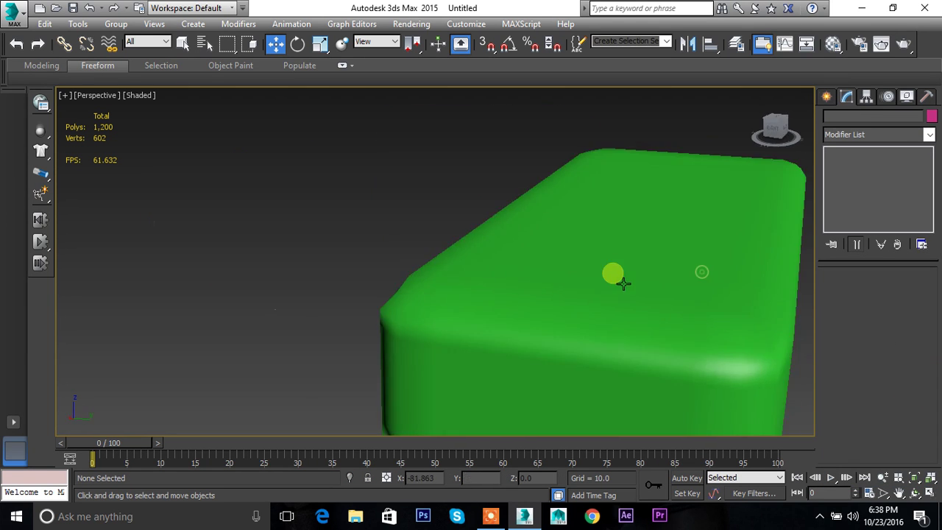
{"action": "scroll", "coordinate": [623, 283], "scroll_direction": "down", "scroll_amount": 5}
{"action": "left_click", "coordinate": [633, 259]}
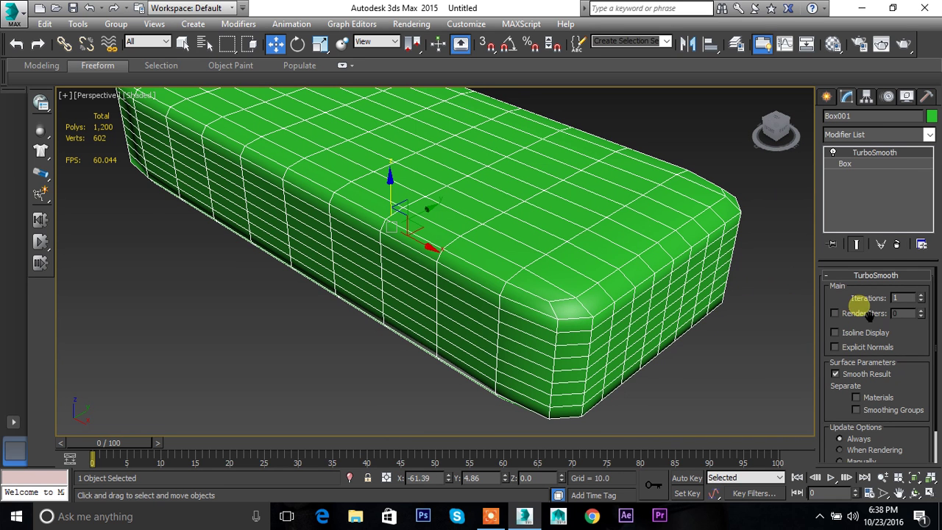
{"action": "middle_click_drag", "start_coordinate": [665, 262], "coordinate": [698, 293], "text": "alt"}
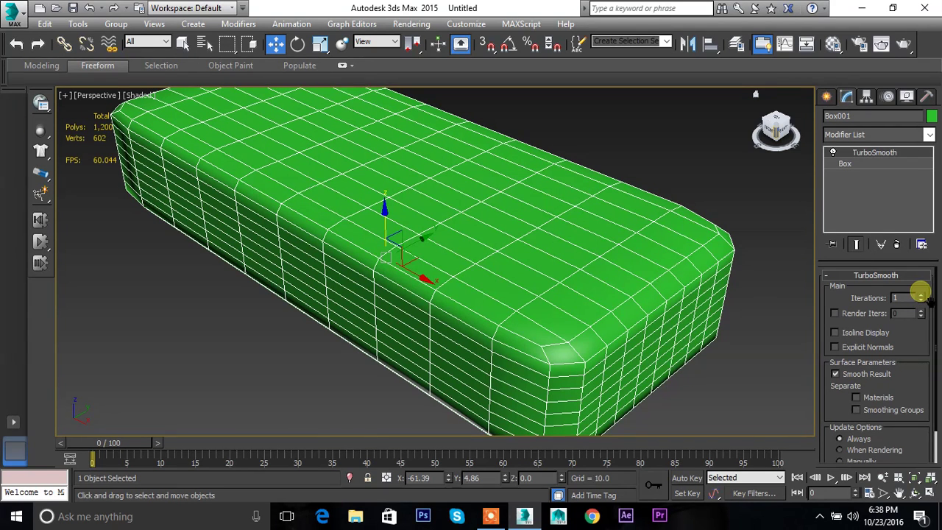
- Set the TurboSmooth Iterations to 2 and compare the box selected and deselected
{"action": "left_click", "coordinate": [921, 295]}
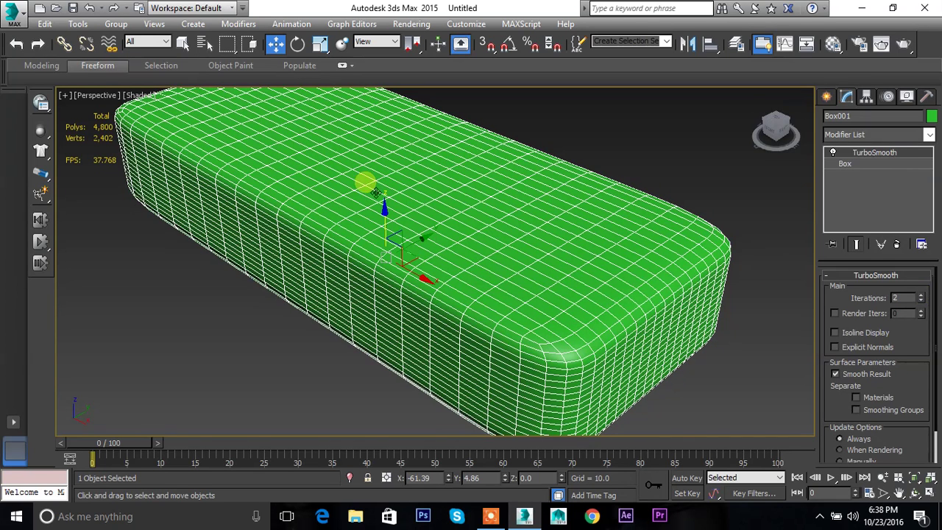
{"action": "middle_click_drag", "start_coordinate": [326, 266], "coordinate": [456, 263], "text": "alt"}
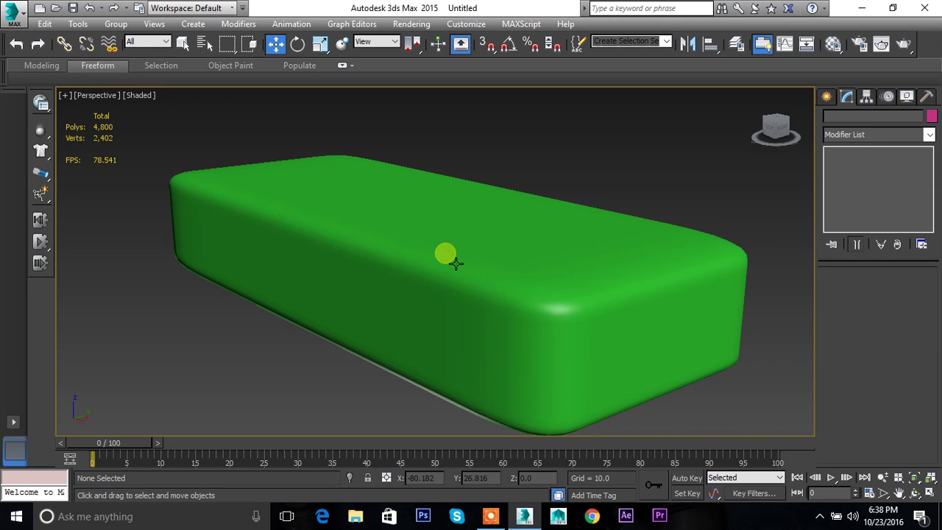
{"action": "left_click", "coordinate": [455, 264]}
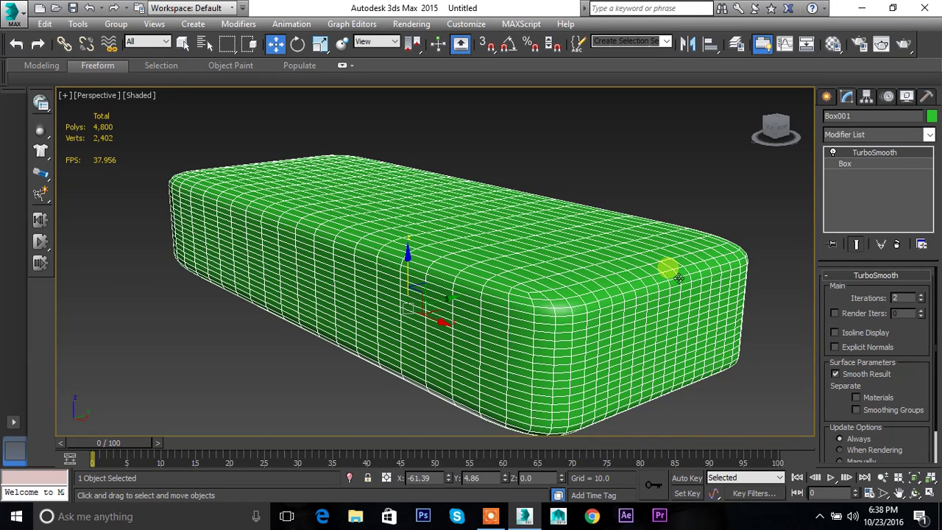
{"action": "left_click", "coordinate": [561, 200]}
{"action": "left_click", "coordinate": [524, 263]}
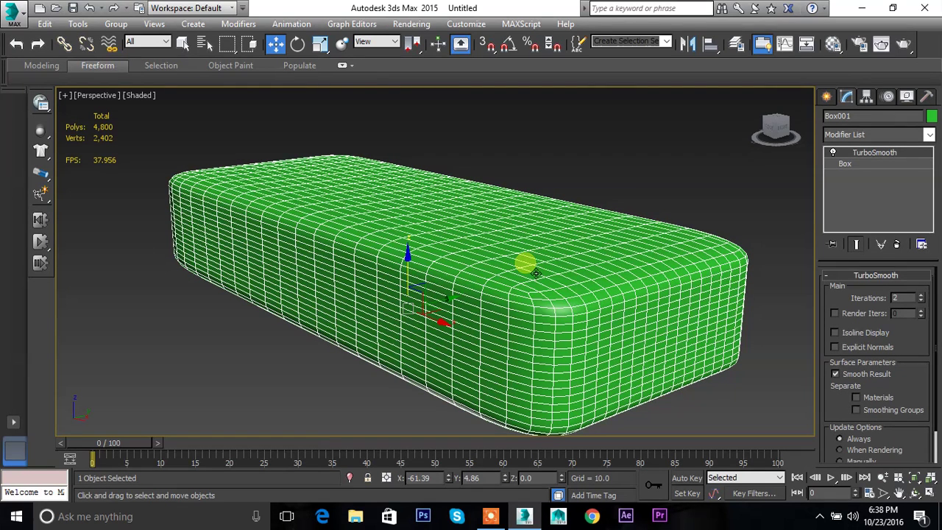
{"action": "left_click", "coordinate": [552, 145]}
{"action": "middle_click_drag", "start_coordinate": [554, 243], "coordinate": [536, 212]}
{"action": "middle_click_drag", "start_coordinate": [526, 275], "coordinate": [529, 275], "text": "alt"}
- Turn off the TurboSmooth modifier on the box and inspect the unsmoothed shape from several angles
{"action": "left_click", "coordinate": [532, 265]}
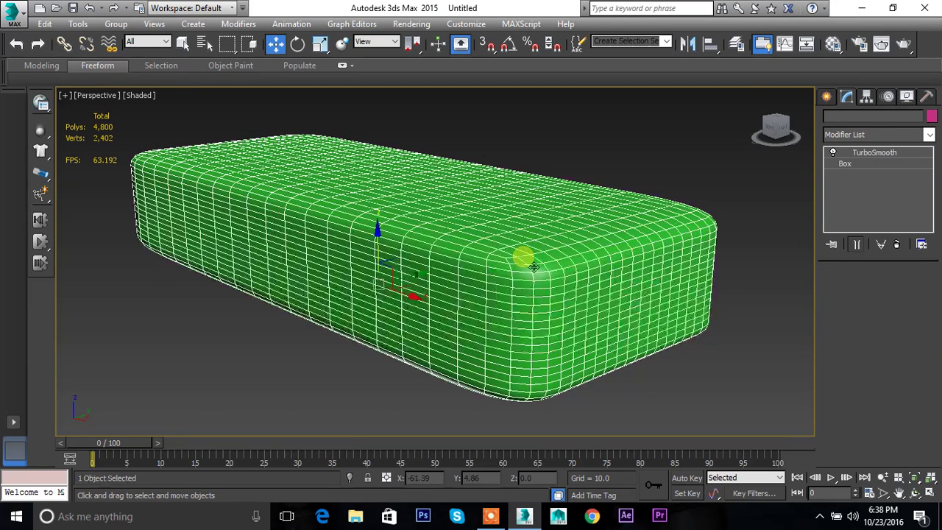
{"action": "left_click", "coordinate": [834, 152]}
{"action": "left_click", "coordinate": [690, 156]}
{"action": "middle_click_drag", "start_coordinate": [495, 305], "coordinate": [515, 302], "text": "alt"}
{"action": "left_click", "coordinate": [515, 302]}
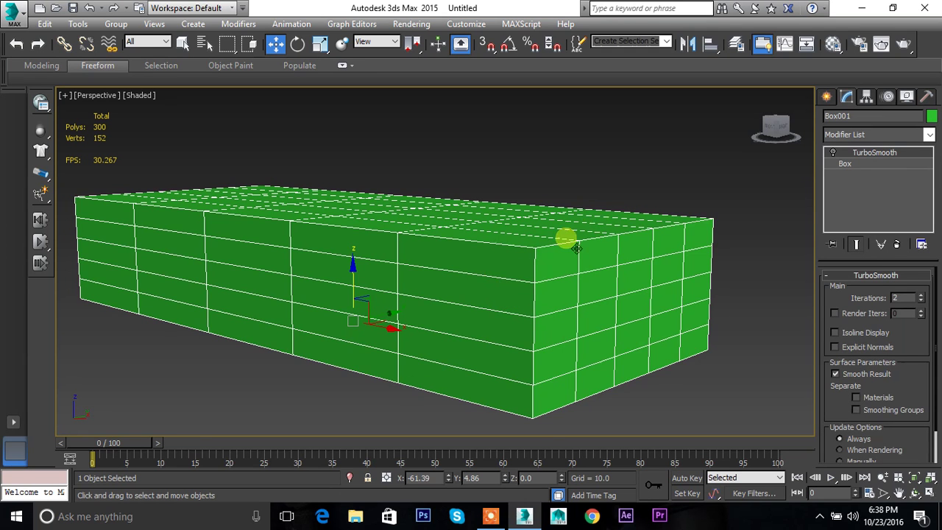
{"action": "middle_click_drag", "start_coordinate": [521, 305], "coordinate": [505, 307], "text": "alt"}
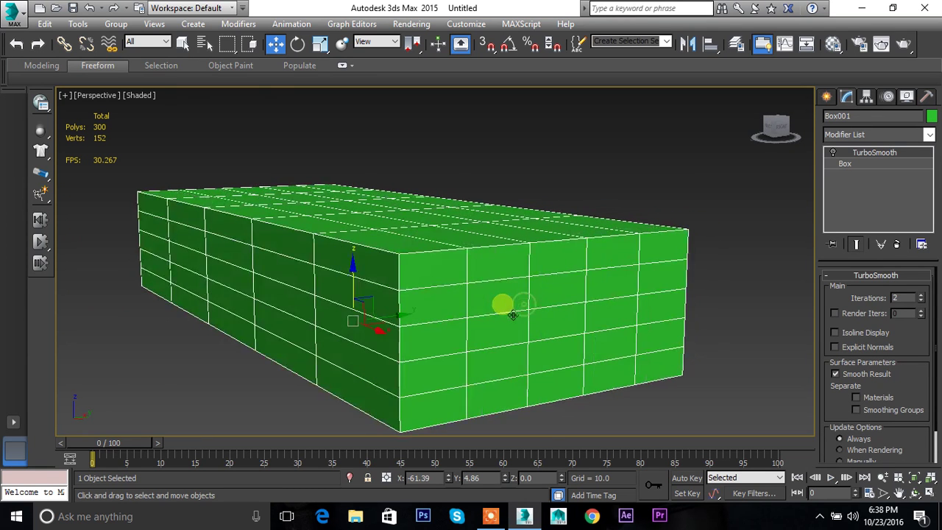
{"action": "middle_click_drag", "start_coordinate": [401, 292], "coordinate": [446, 287], "text": "alt"}
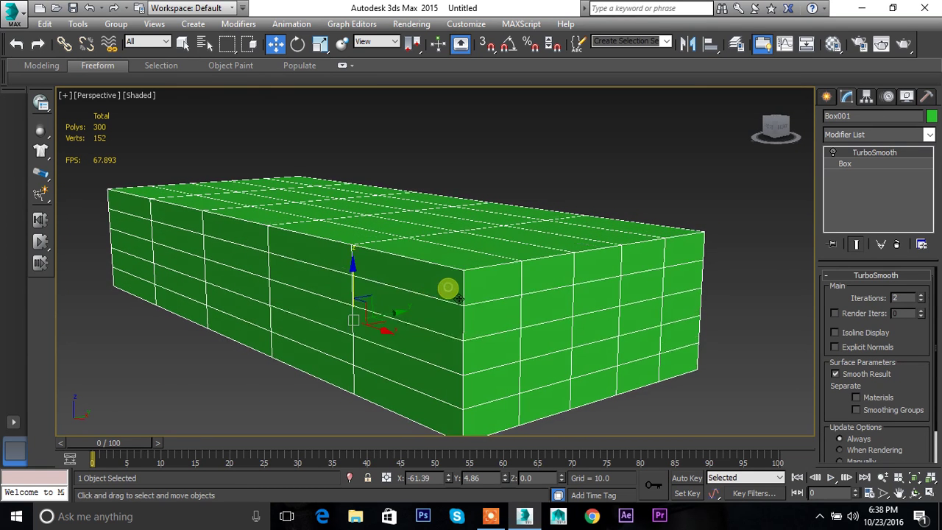
- Turn the TurboSmooth modifier back on and inspect the box's rounded corners, both selected and deselected
{"action": "left_click", "coordinate": [832, 152]}
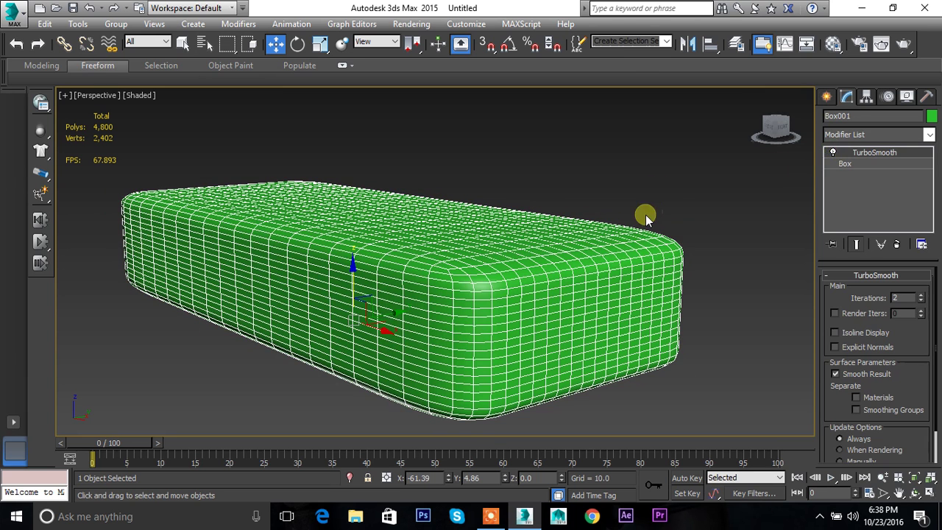
{"action": "left_click", "coordinate": [645, 214]}
{"action": "middle_click_drag", "start_coordinate": [645, 221], "coordinate": [507, 267], "text": "alt"}
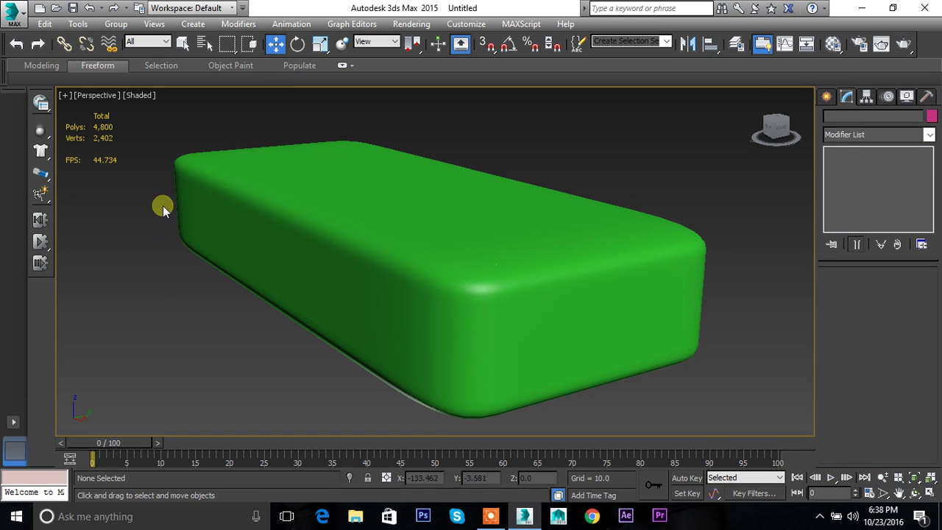
{"action": "middle_click_drag", "start_coordinate": [497, 292], "coordinate": [521, 311], "text": "alt"}
{"action": "left_click", "coordinate": [520, 307]}
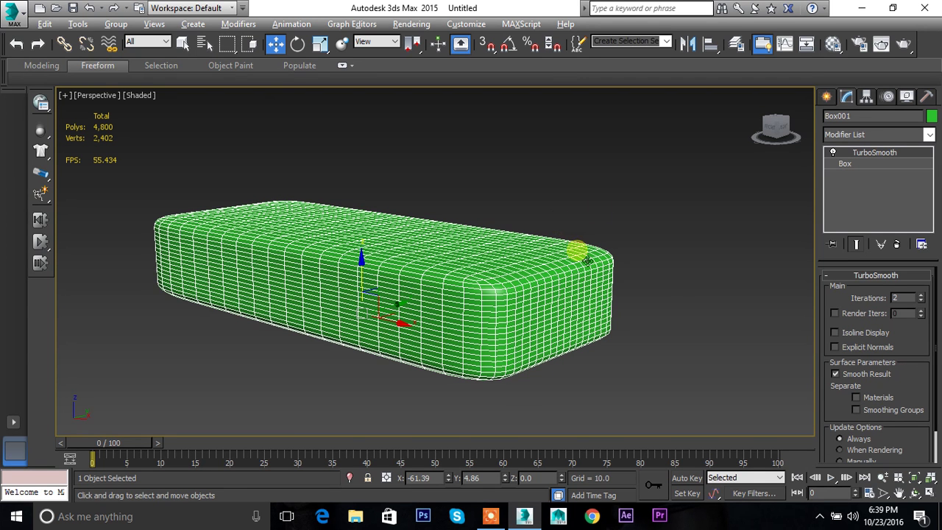
{"action": "middle_click_drag", "start_coordinate": [567, 248], "coordinate": [563, 257], "text": "alt"}
{"action": "scroll", "coordinate": [469, 275], "scroll_direction": "up", "scroll_amount": 5}
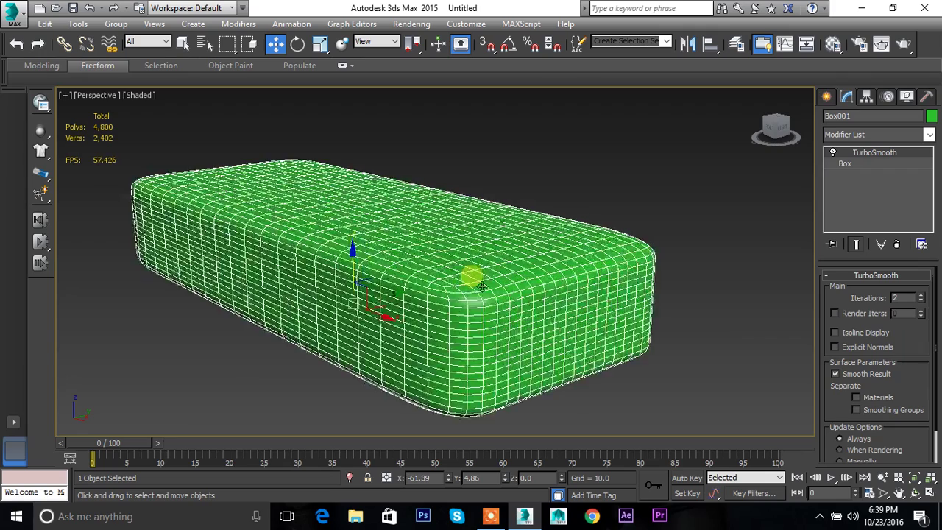
{"action": "scroll", "coordinate": [491, 276], "scroll_direction": "up", "scroll_amount": 5}
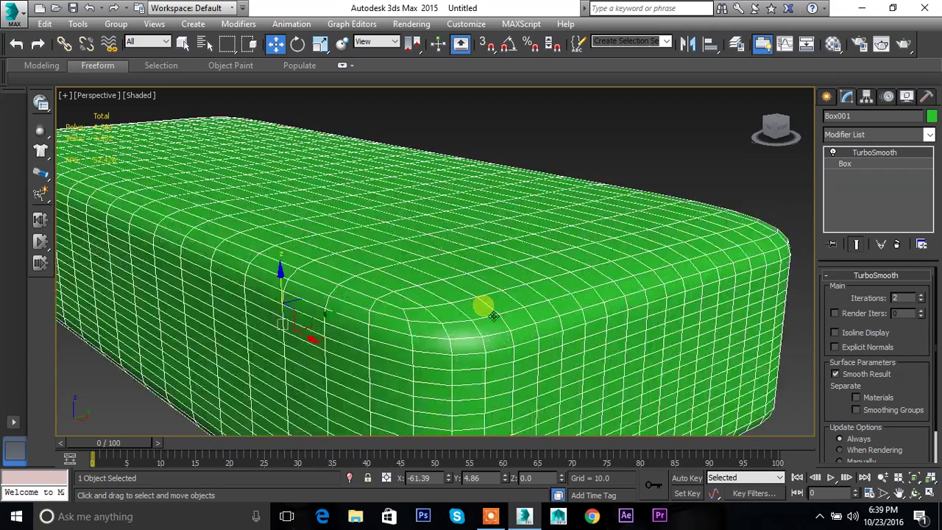
{"action": "left_click", "coordinate": [602, 126]}
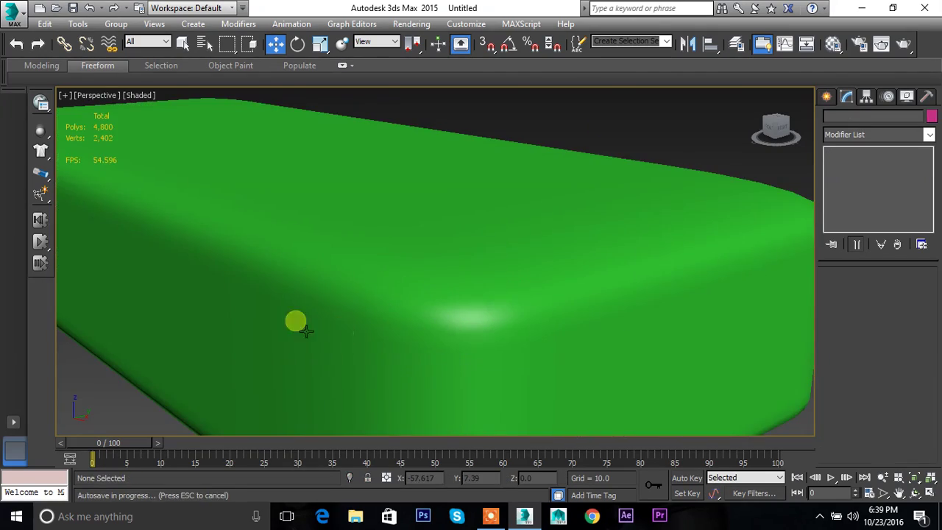
{"action": "scroll", "coordinate": [301, 346], "scroll_direction": "down", "scroll_amount": 8}
- Remove the TurboSmooth modifier from the box and delete the box from the scene
{"action": "left_click", "coordinate": [501, 259]}
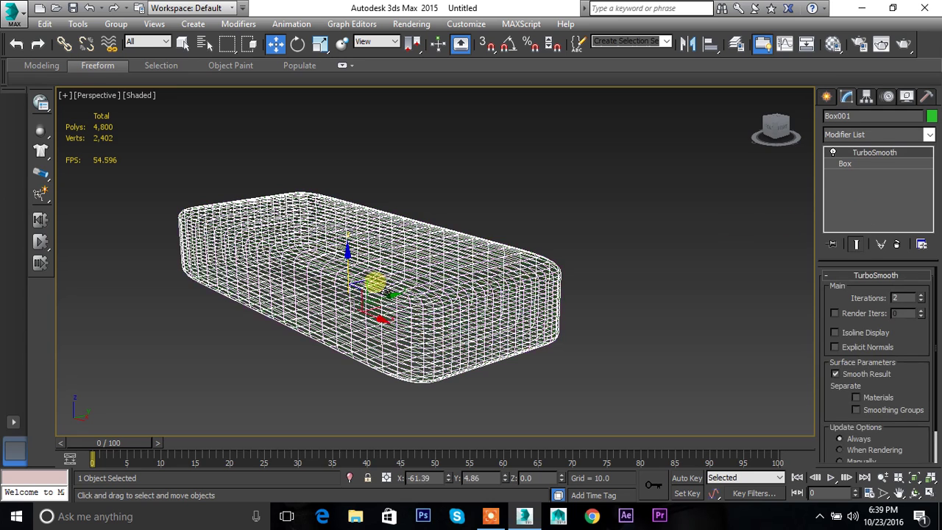
{"action": "left_click", "coordinate": [898, 244]}
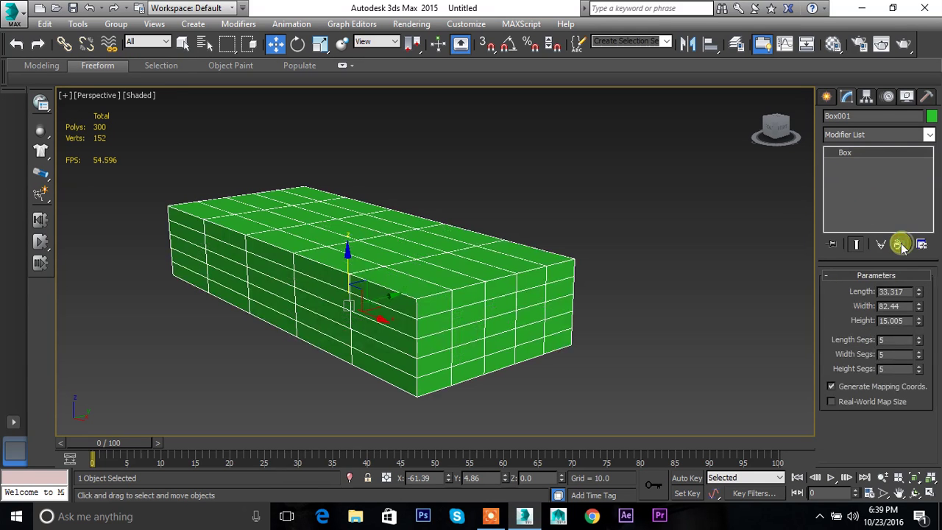
{"action": "left_click", "coordinate": [930, 137]}
{"action": "scroll", "coordinate": [888, 307], "scroll_direction": "down", "scroll_amount": 20}
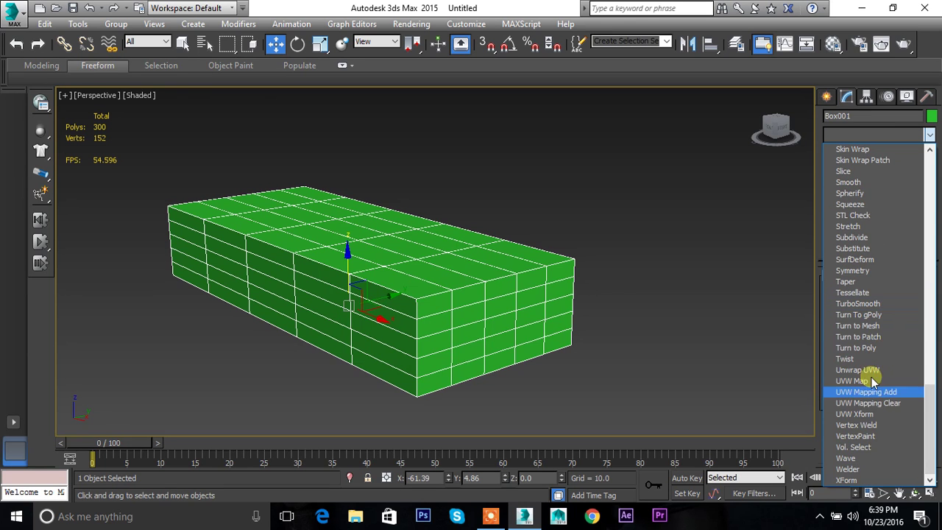
{"action": "left_click", "coordinate": [626, 223]}
{"action": "key", "text": "Delete"}
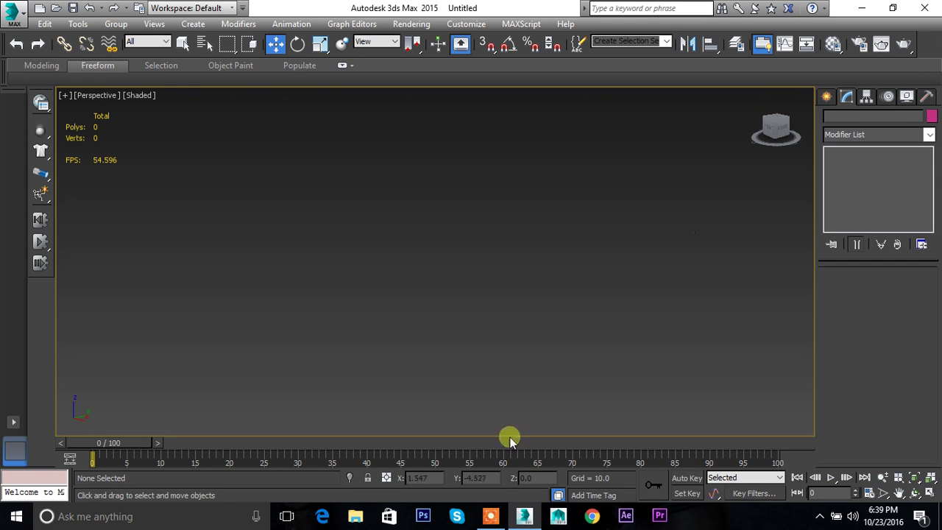
- Switch to Chrome and search Google for "tin"
{"action": "left_click", "coordinate": [563, 515]}
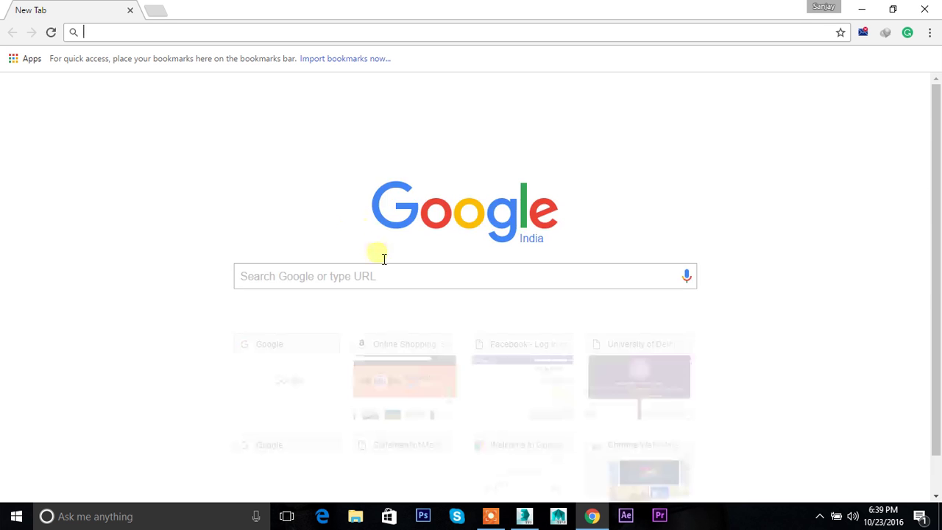
{"action": "left_click", "coordinate": [386, 272]}
{"action": "type", "text": "tin"}
{"action": "key", "text": "Return"}
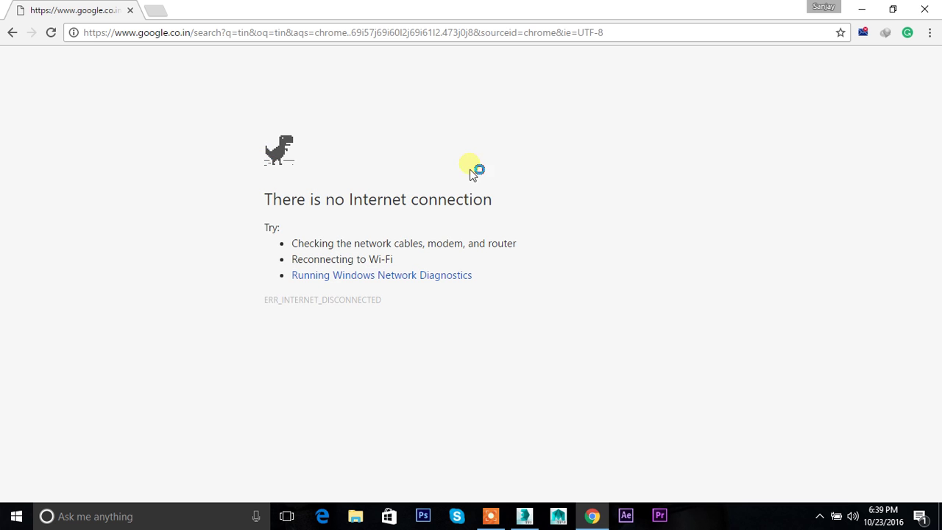
- Connect the computer to the secured Wi-Fi network "today's date"
{"action": "left_click", "coordinate": [822, 515]}
{"action": "left_click", "coordinate": [806, 465]}
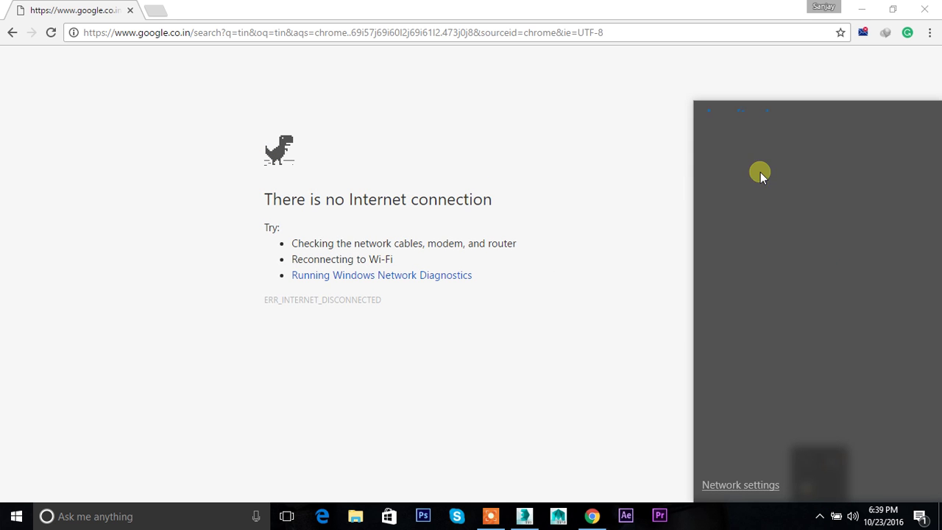
{"action": "left_click", "coordinate": [791, 165]}
{"action": "left_click", "coordinate": [886, 234]}
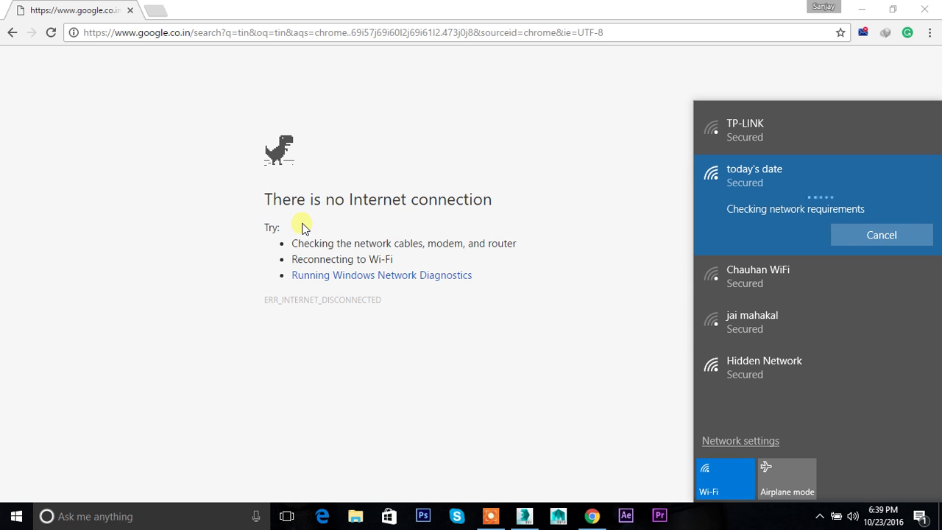
- Reload the Google search page for "tin" and close Chrome to return to 3ds Max
{"action": "left_click", "coordinate": [53, 34]}
{"action": "left_click", "coordinate": [53, 34]}
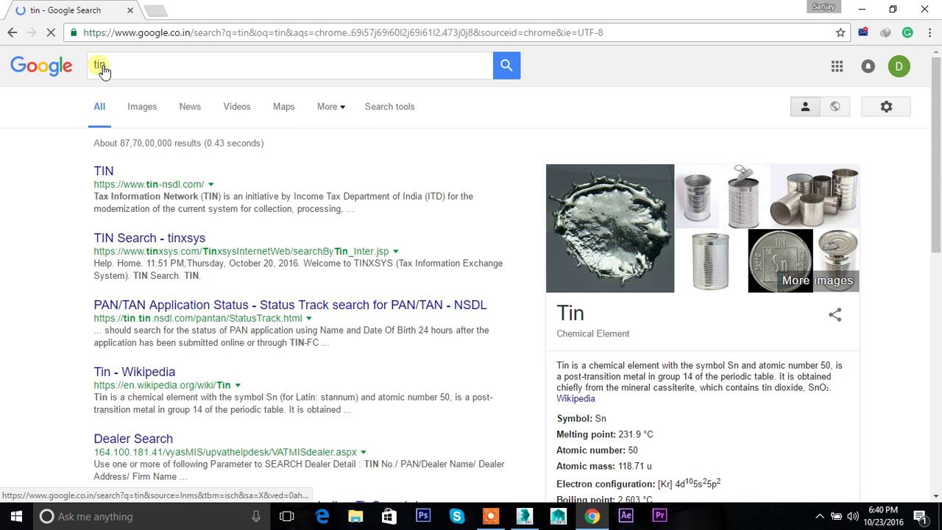
{"action": "double_click", "coordinate": [125, 68]}
{"action": "left_click", "coordinate": [924, 9]}
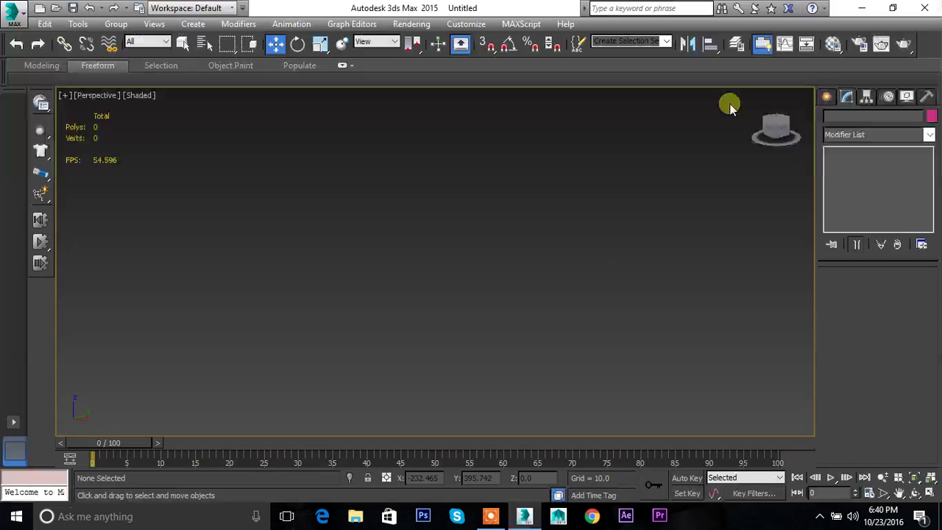
- Create a plane about 169 long and 181 wide in the Top view and restore the four-viewport layout
{"action": "key", "text": "alt+w"}
{"action": "left_click", "coordinate": [301, 201]}
{"action": "key", "text": "alt+w"}
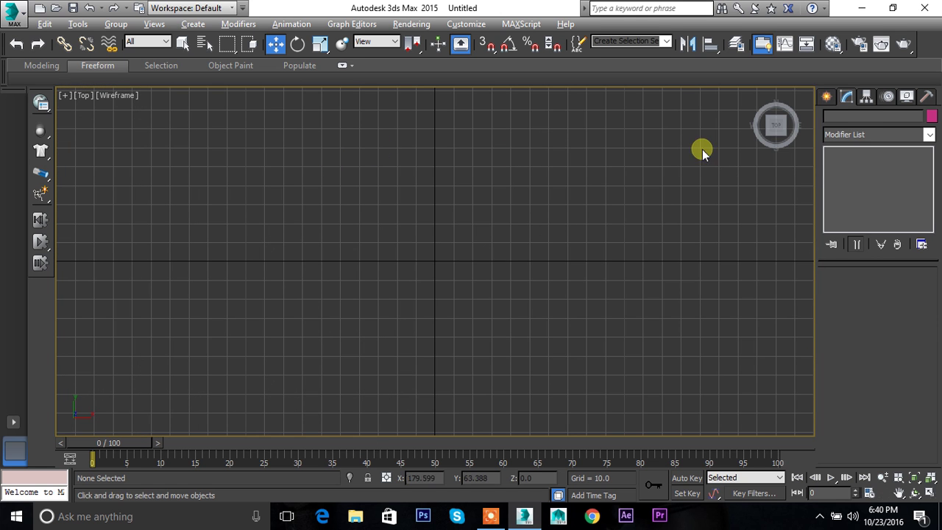
{"action": "left_click", "coordinate": [829, 100]}
{"action": "left_click", "coordinate": [894, 248]}
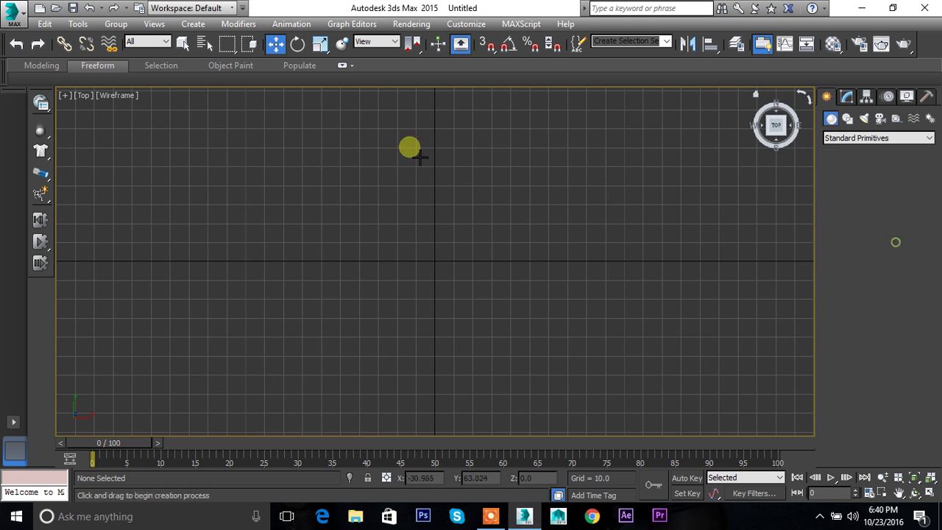
{"action": "left_click_drag", "start_coordinate": [298, 132], "coordinate": [618, 429]}
{"action": "key", "text": "w"}
{"action": "key", "text": "alt+w"}
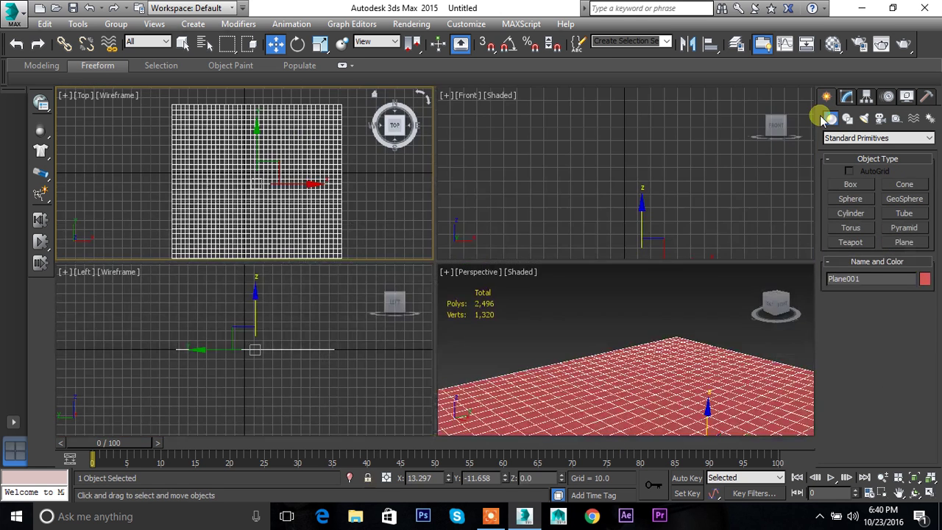
- Set the plane's Length Segs and Width Segs to 20
{"action": "left_click", "coordinate": [846, 96]}
{"action": "double_click", "coordinate": [896, 329]}
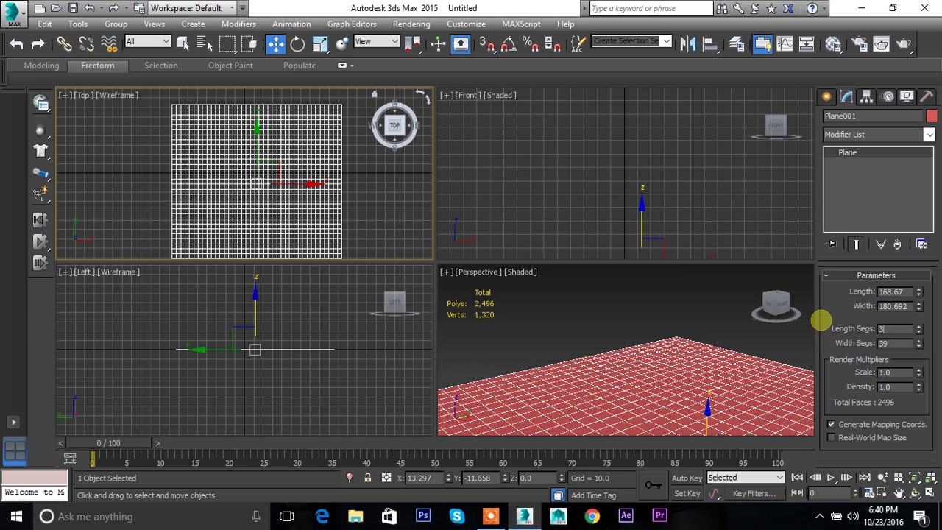
{"action": "type", "text": "20"}
{"action": "key", "text": "Tab"}
{"action": "type", "text": "2"}
{"action": "key", "text": "Tab"}
{"action": "left_click", "coordinate": [895, 342]}
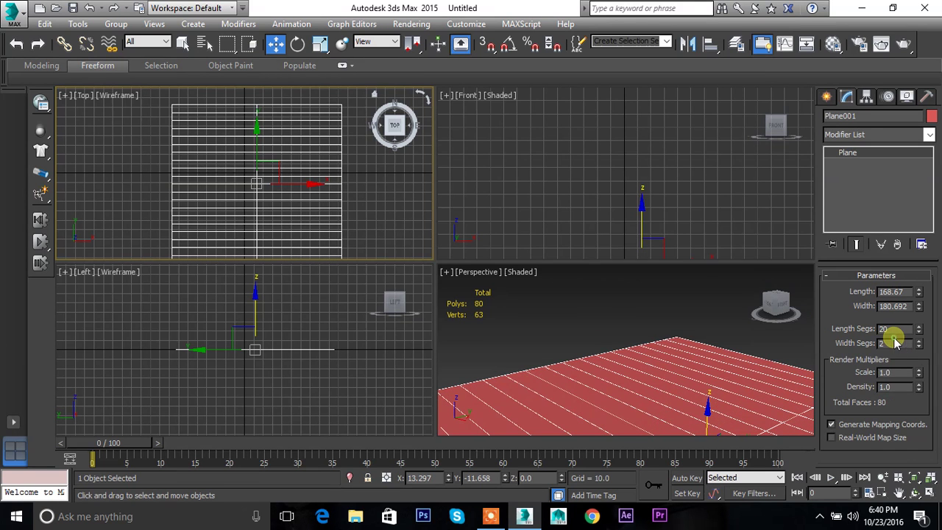
{"action": "key", "text": "Return"}
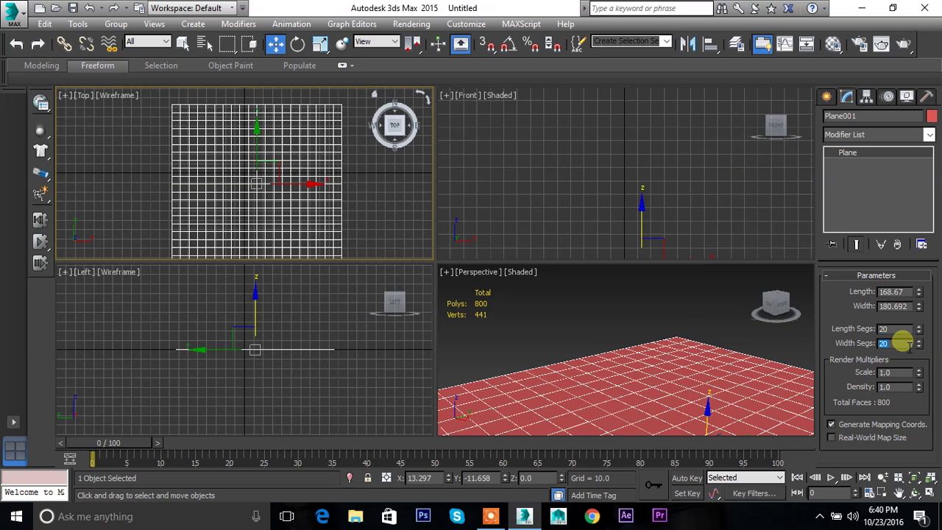
- Maximize the Perspective viewport and apply the Wave modifier to the plane
{"action": "middle_click", "coordinate": [562, 301]}
{"action": "key", "text": "alt+w"}
{"action": "left_click", "coordinate": [406, 223]}
{"action": "middle_click_drag", "start_coordinate": [455, 286], "coordinate": [487, 189]}
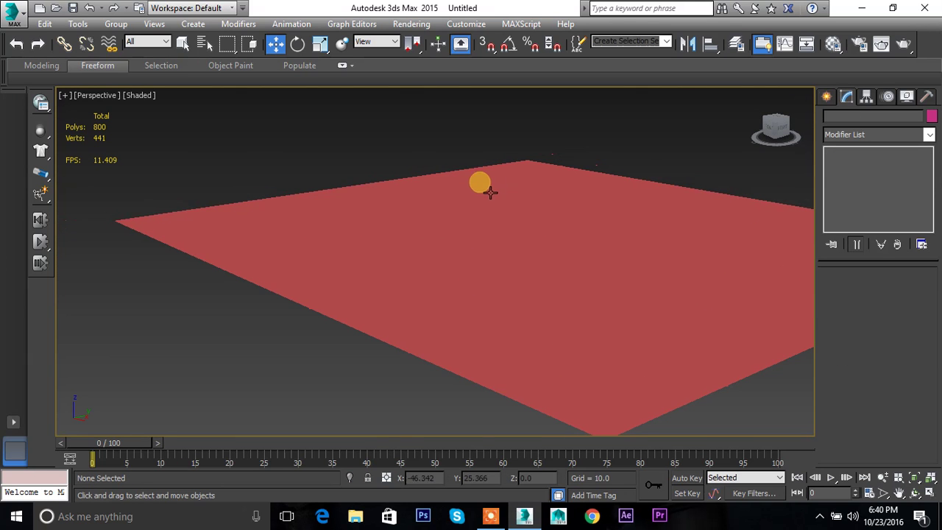
{"action": "left_click", "coordinate": [624, 193]}
{"action": "left_click", "coordinate": [855, 131]}
{"action": "scroll", "coordinate": [887, 389], "scroll_direction": "down", "scroll_amount": 20}
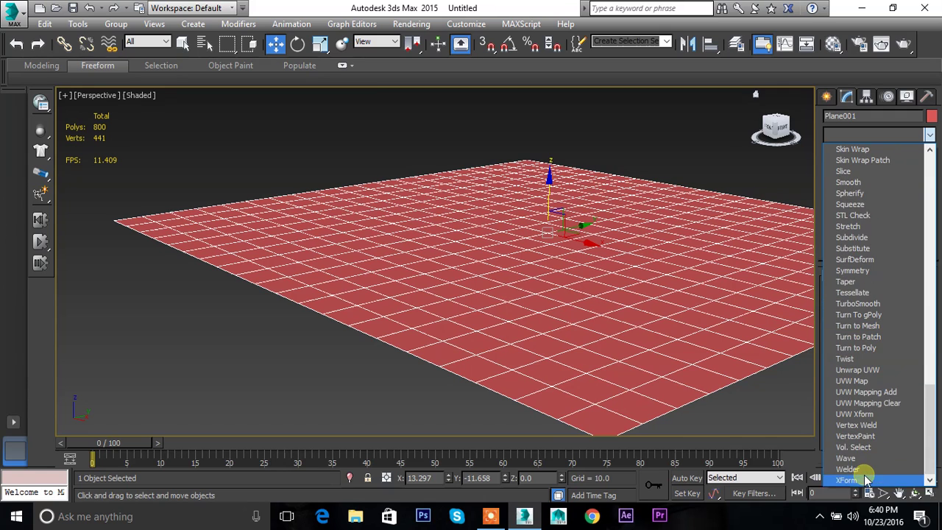
{"action": "left_click", "coordinate": [850, 458]}
{"action": "middle_click_drag", "start_coordinate": [689, 352], "coordinate": [620, 332]}
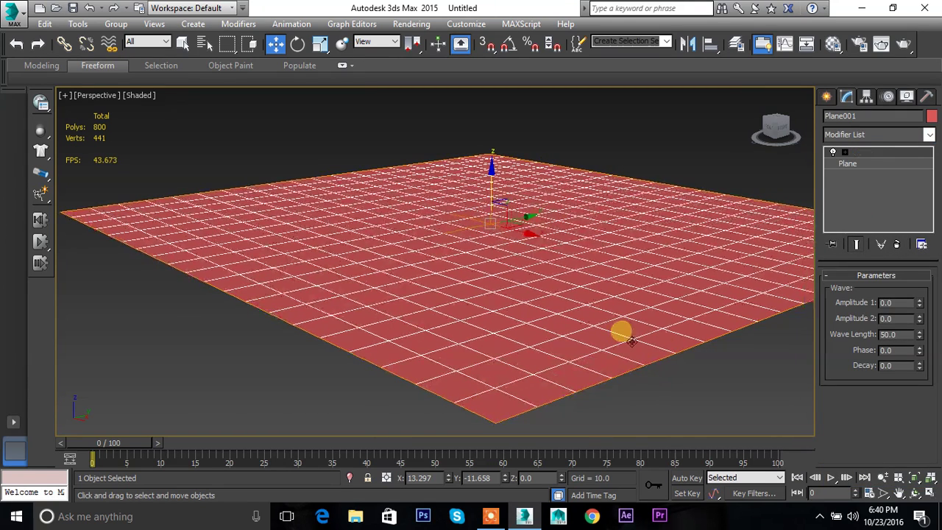
- Set the Wave's Amplitude 1 to about 4.06, Amplitude 2 to about 3 and Wave Length to about 25.9, and view the deselected plane
{"action": "left_click_drag", "start_coordinate": [919, 305], "coordinate": [920, 316]}
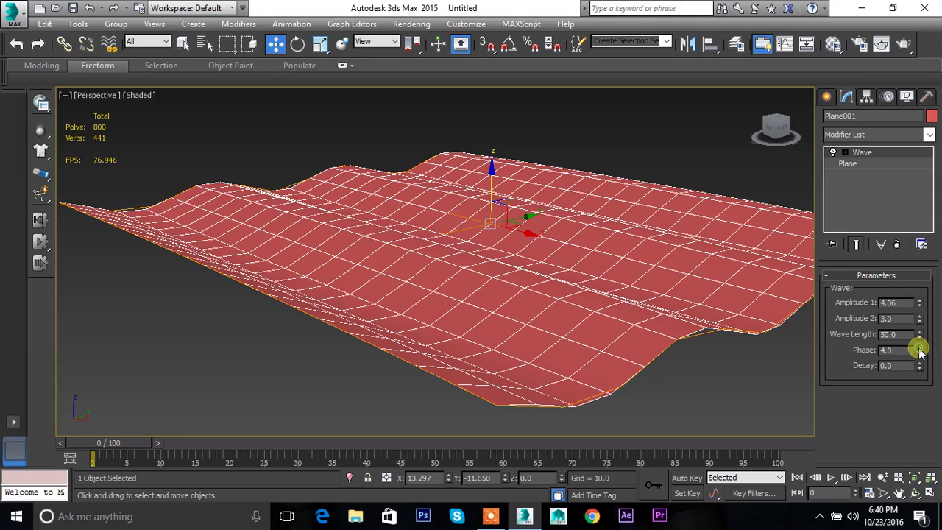
{"action": "left_click_drag", "start_coordinate": [919, 335], "coordinate": [925, 377]}
{"action": "mouse_move", "coordinate": [917, 318]}
{"action": "left_mouse_down"}
{"action": "mouse_move", "coordinate": [925, 245]}
{"action": "mouse_move", "coordinate": [936, 370]}
{"action": "mouse_move", "coordinate": [917, 272]}
{"action": "mouse_move", "coordinate": [924, 268]}
{"action": "mouse_move", "coordinate": [933, 331]}
{"action": "mouse_move", "coordinate": [918, 332]}
{"action": "mouse_move", "coordinate": [919, 320]}
{"action": "left_mouse_up"}
{"action": "left_click", "coordinate": [749, 381]}
{"action": "middle_click_drag", "start_coordinate": [749, 380], "coordinate": [488, 299], "text": "alt"}
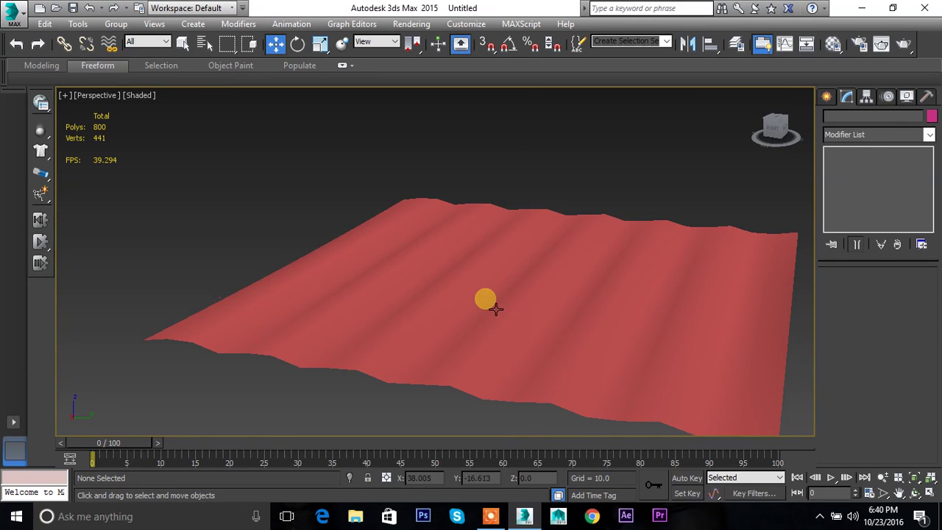
- Adjust the plane's Wave to Amplitude 1 about 4.17, Amplitude 2 about 1.99 and Phase 13.4
{"action": "left_click", "coordinate": [582, 288]}
{"action": "middle_click_drag", "start_coordinate": [582, 288], "coordinate": [565, 280], "text": "alt"}
{"action": "left_click_drag", "start_coordinate": [925, 303], "coordinate": [916, 250]}
{"action": "left_click_drag", "start_coordinate": [917, 317], "coordinate": [923, 247]}
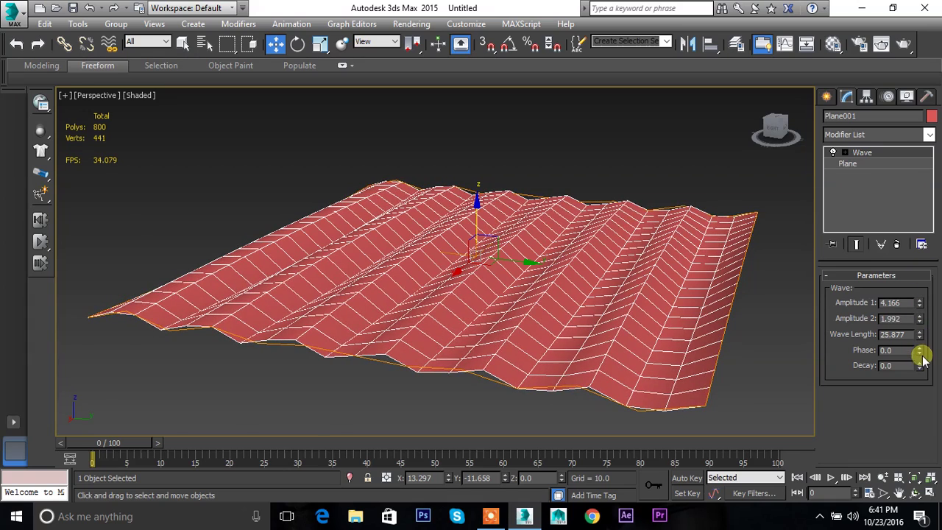
{"action": "left_click_drag", "start_coordinate": [921, 363], "coordinate": [919, 255]}
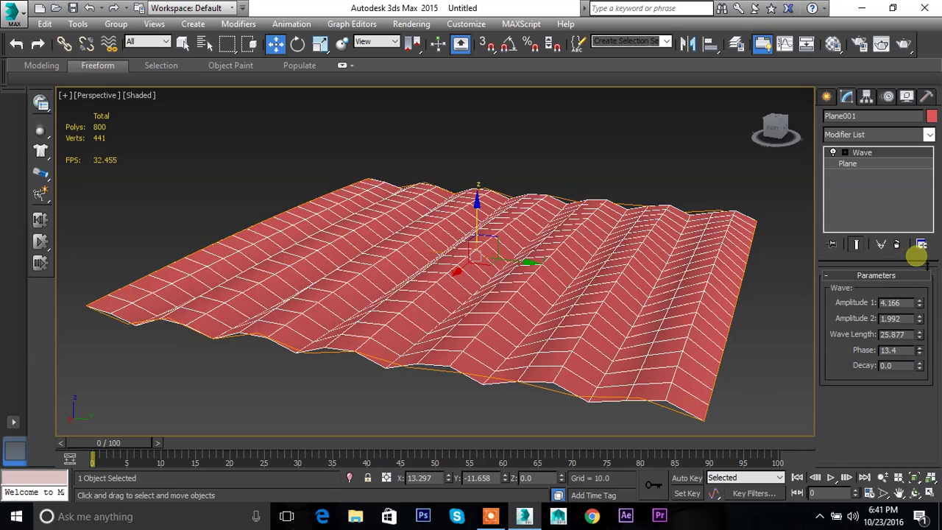
- Reduce the Wave's Amplitude 1 to about 0.17 and inspect the deselected rippled plane from several angles
{"action": "left_click", "coordinate": [330, 415]}
{"action": "middle_click_drag", "start_coordinate": [330, 416], "coordinate": [436, 379], "text": "alt"}
{"action": "left_click", "coordinate": [436, 379]}
{"action": "left_click_drag", "start_coordinate": [919, 304], "coordinate": [918, 304]}
{"action": "left_click", "coordinate": [594, 330]}
{"action": "mouse_move", "coordinate": [594, 330]}
{"action": "middle_mouse_down", "text": "alt"}
{"action": "mouse_move", "coordinate": [663, 321]}
{"action": "mouse_move", "coordinate": [617, 320]}
{"action": "mouse_move", "coordinate": [531, 297]}
{"action": "mouse_move", "coordinate": [482, 324]}
{"action": "mouse_move", "coordinate": [520, 302]}
{"action": "middle_mouse_up", "text": "alt"}
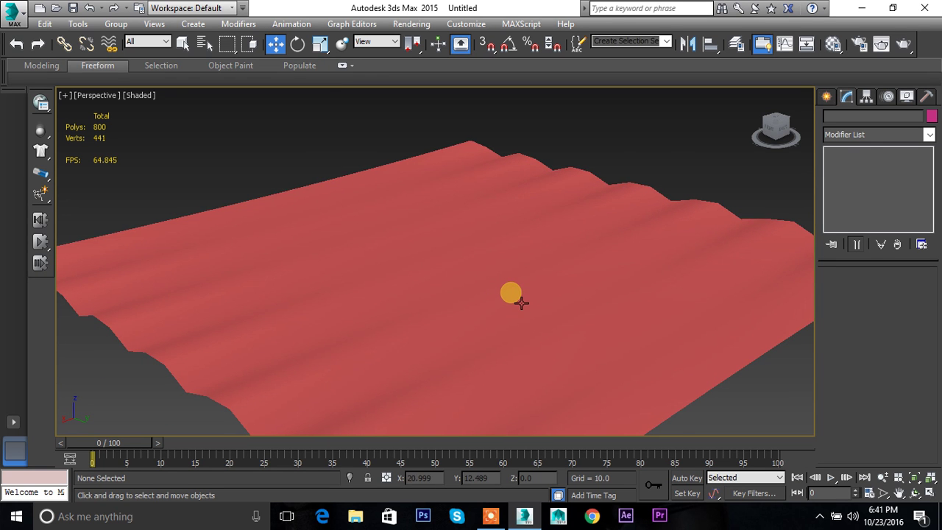
{"action": "middle_click_drag", "start_coordinate": [520, 302], "coordinate": [582, 297], "text": "alt"}
{"action": "mouse_move", "coordinate": [348, 277]}
{"action": "middle_mouse_down", "text": "alt"}
{"action": "mouse_move", "coordinate": [287, 309]}
{"action": "mouse_move", "coordinate": [242, 305]}
{"action": "middle_mouse_up", "text": "alt"}
{"action": "mouse_move", "coordinate": [305, 363]}
{"action": "middle_mouse_down", "text": "alt"}
{"action": "mouse_move", "coordinate": [463, 331]}
{"action": "mouse_move", "coordinate": [398, 335]}
{"action": "mouse_move", "coordinate": [405, 329]}
{"action": "mouse_move", "coordinate": [388, 318]}
{"action": "mouse_move", "coordinate": [519, 299]}
{"action": "mouse_move", "coordinate": [465, 300]}
{"action": "mouse_move", "coordinate": [461, 318]}
{"action": "middle_mouse_up", "text": "alt"}
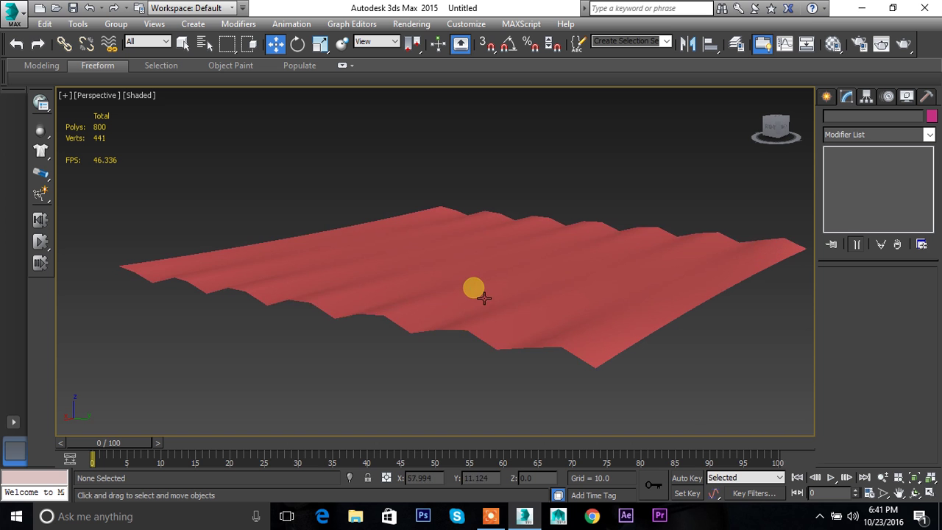
- Remove the Wave modifier from the plane and look through the list of available modifiers
{"action": "left_click", "coordinate": [485, 293]}
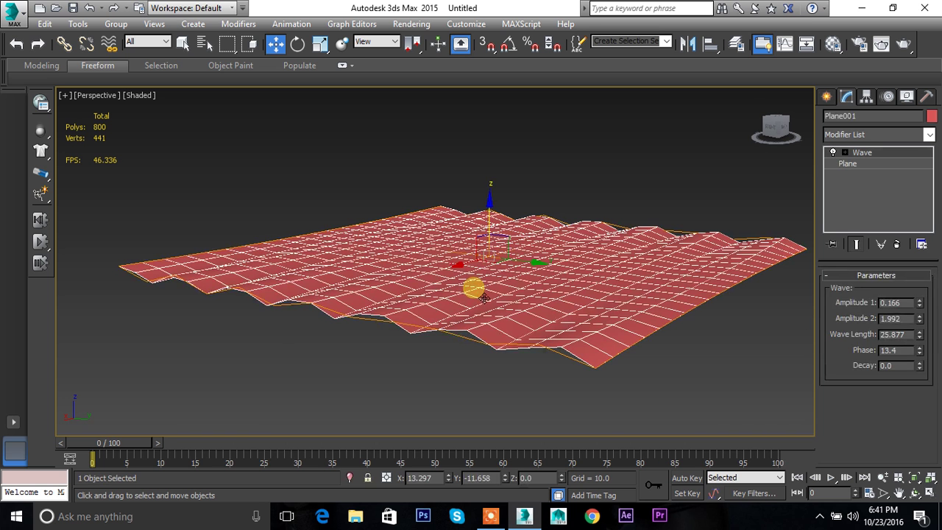
{"action": "left_click", "coordinate": [896, 243]}
{"action": "left_click", "coordinate": [929, 135]}
{"action": "scroll", "coordinate": [878, 397], "scroll_direction": "down", "scroll_amount": 20}
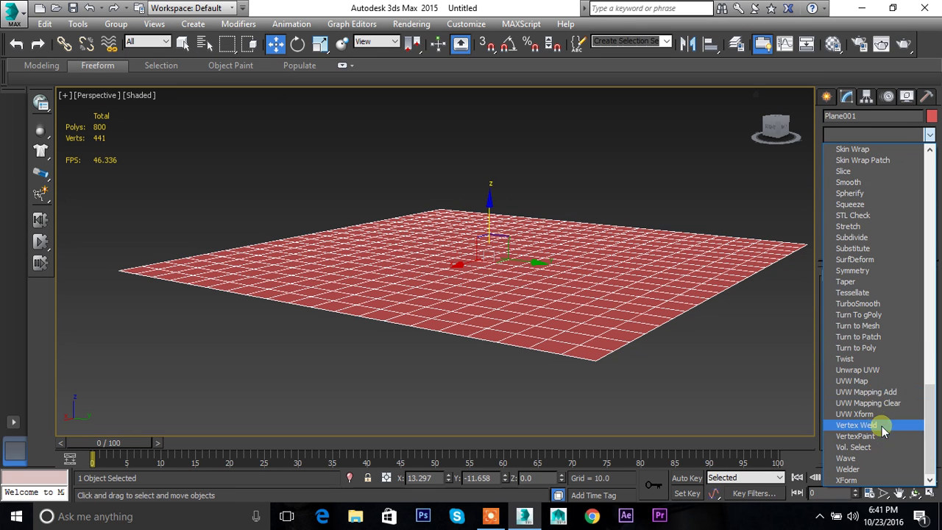
{"action": "scroll", "coordinate": [872, 361], "scroll_direction": "up", "scroll_amount": 6}
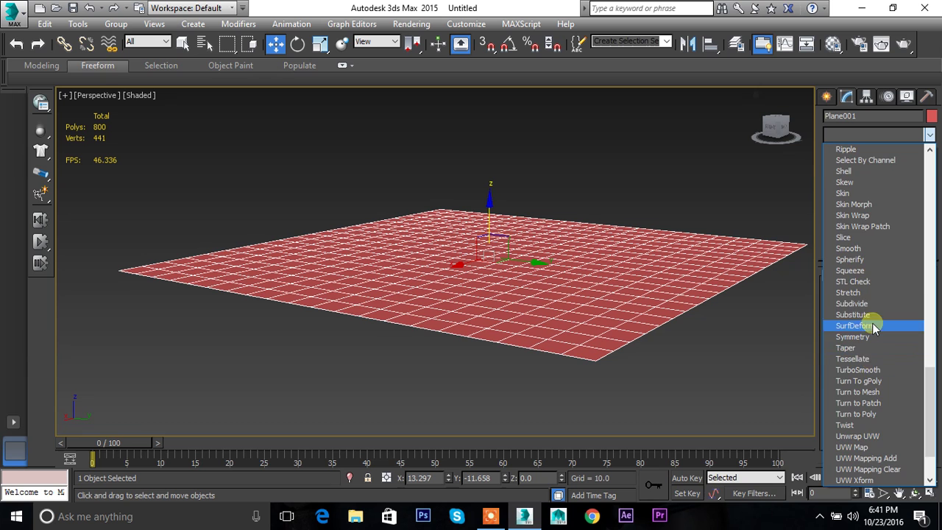
{"action": "scroll", "coordinate": [875, 302], "scroll_direction": "up", "scroll_amount": 14}
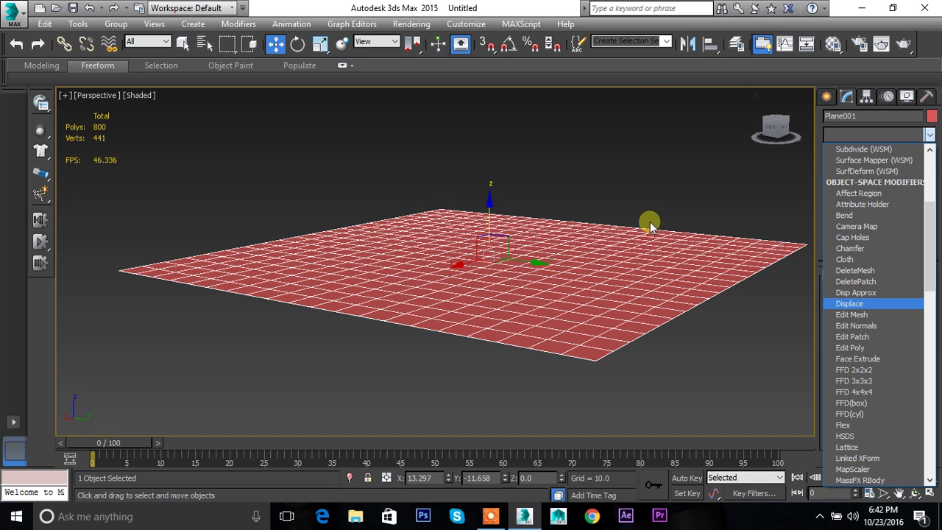
- Show the Compound Objects category of creatable geometry
{"action": "left_click", "coordinate": [826, 98]}
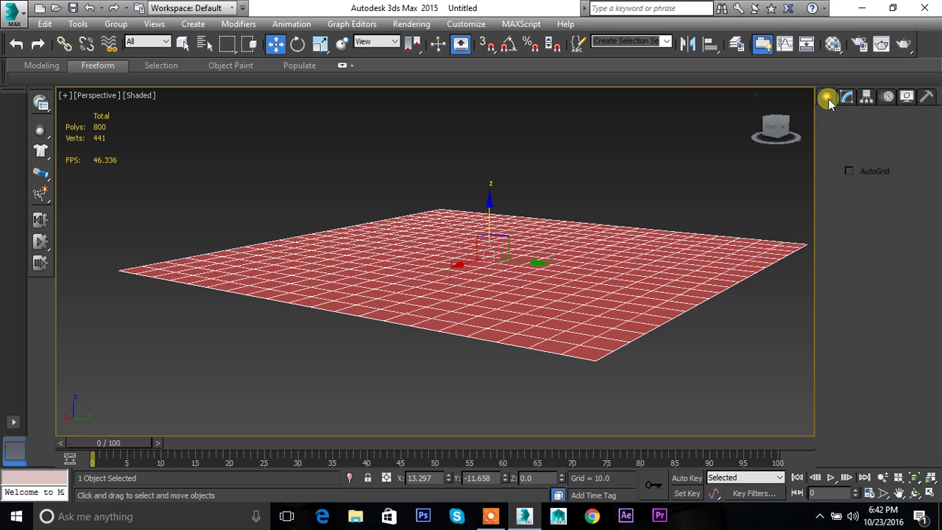
{"action": "left_click", "coordinate": [867, 137]}
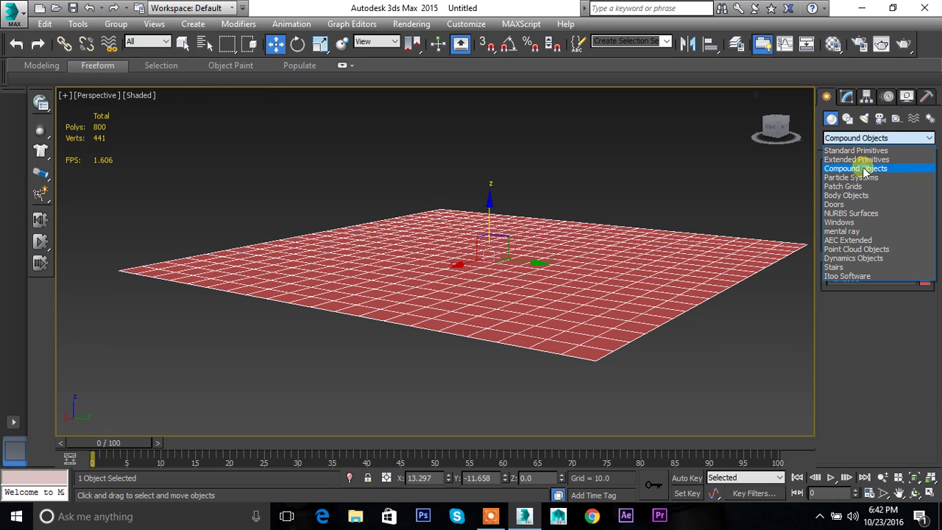
{"action": "left_click", "coordinate": [869, 168]}
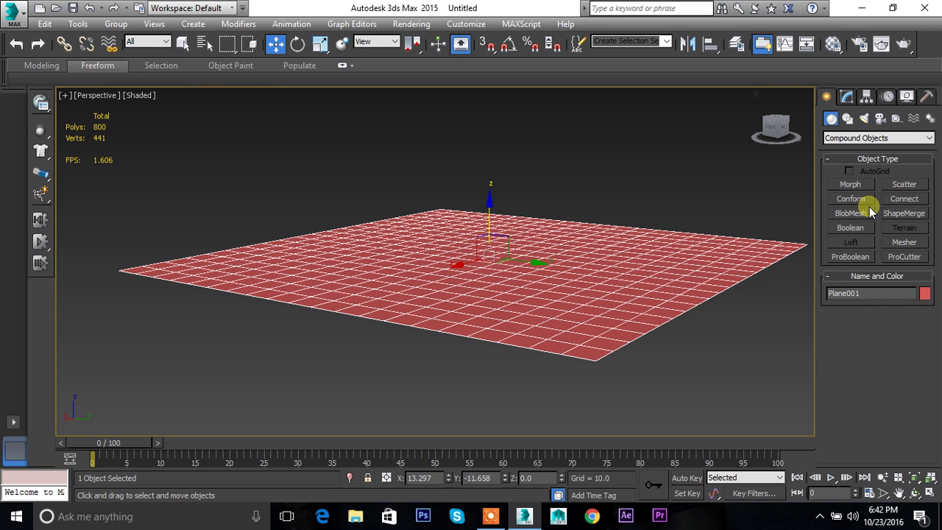